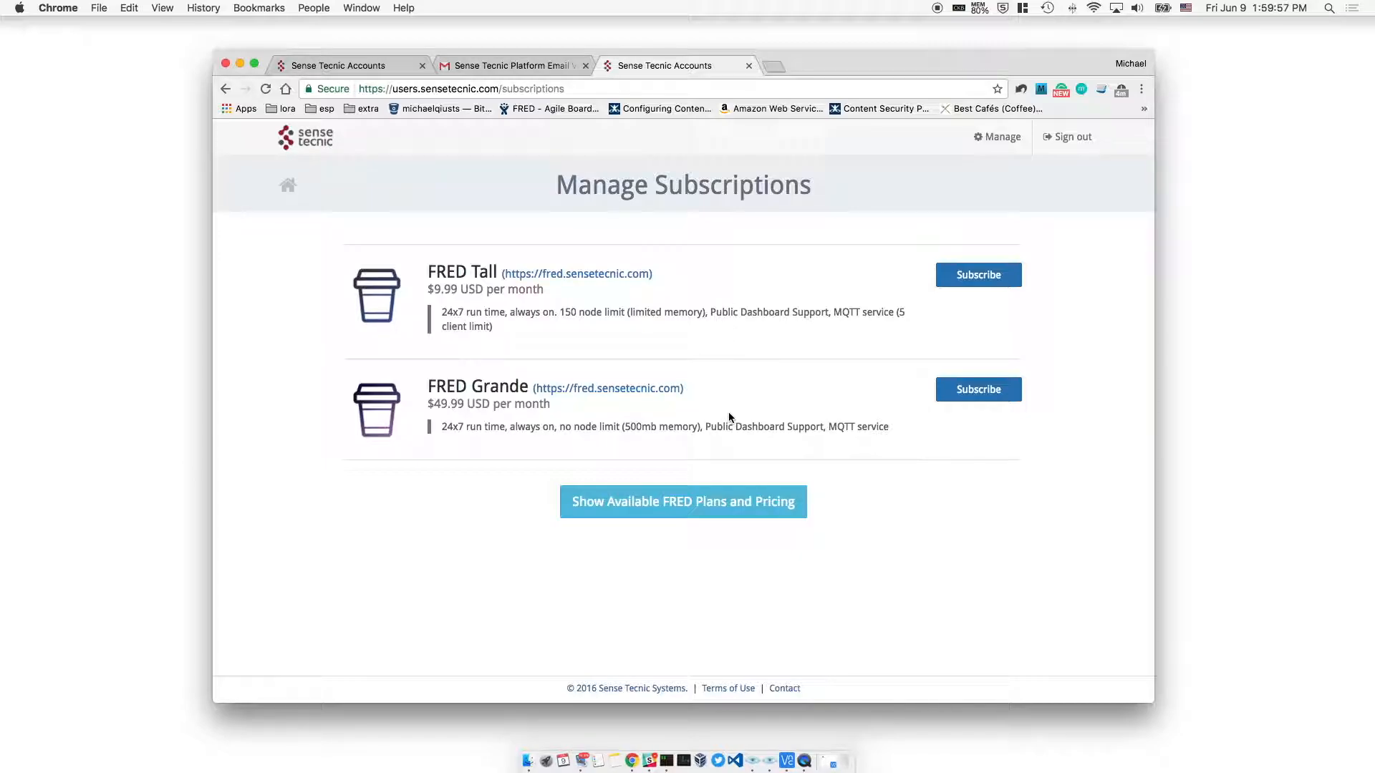
Subscribe to the FRED Tall plan from the Manage Subscriptions page
{"action": "left_click", "coordinate": [979, 277]}
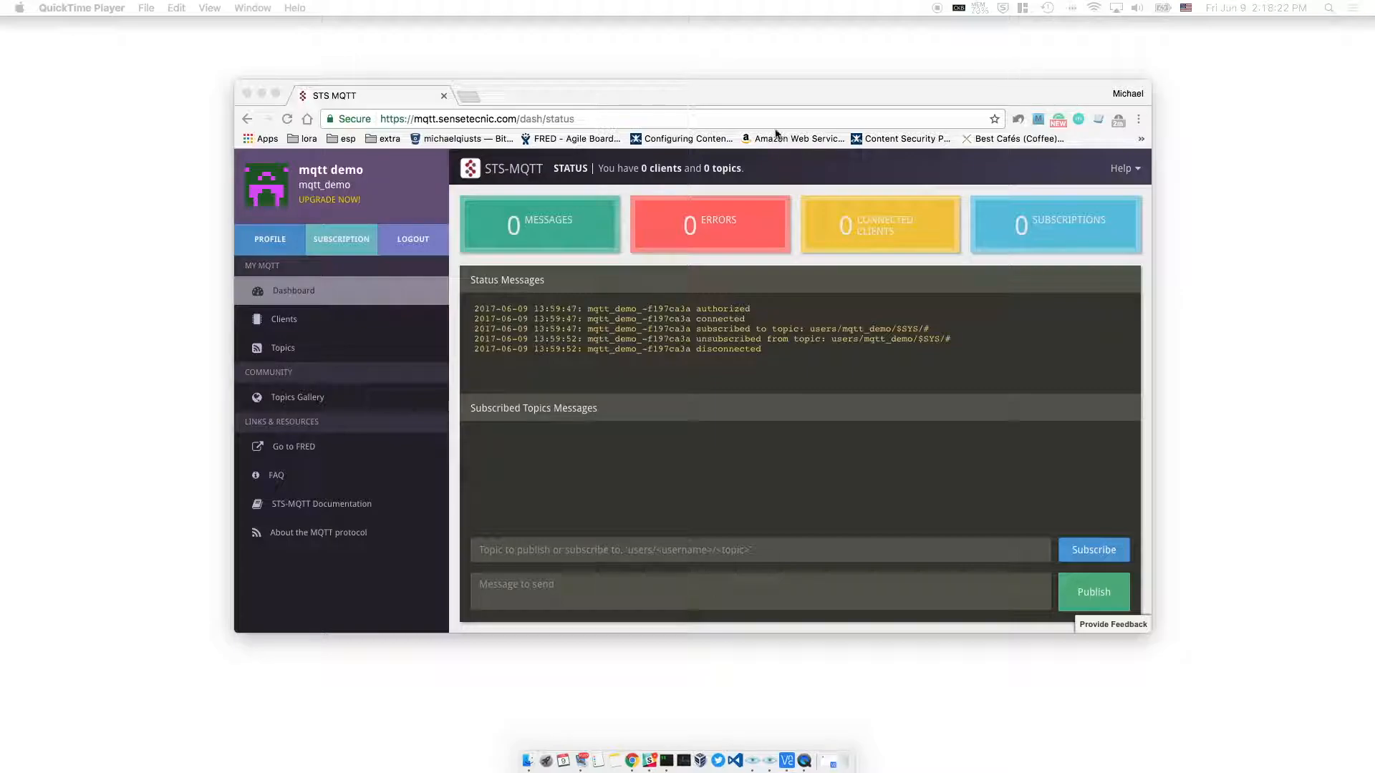
Bring Chrome forward and open the STS-MQTT Clients list
{"action": "left_click", "coordinate": [700, 89]}
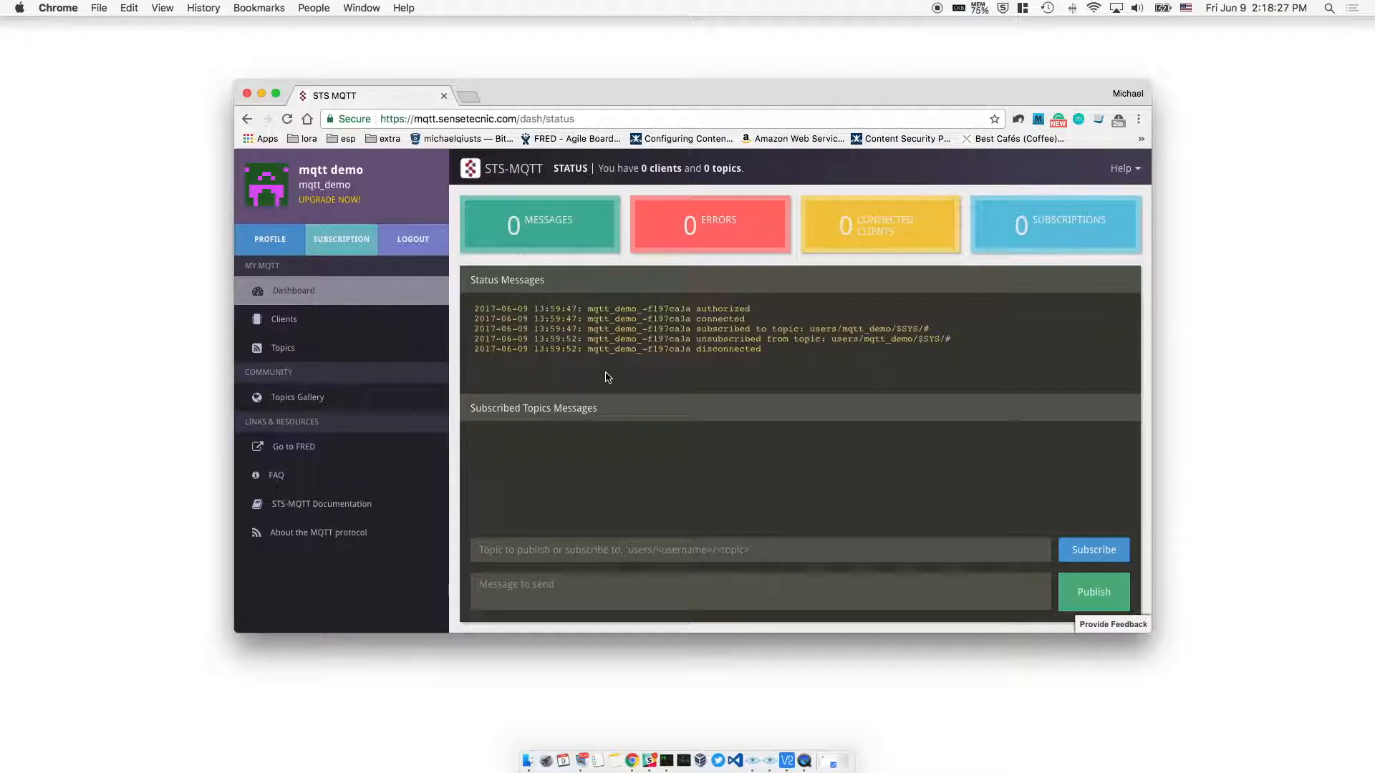
{"action": "left_click", "coordinate": [351, 322]}
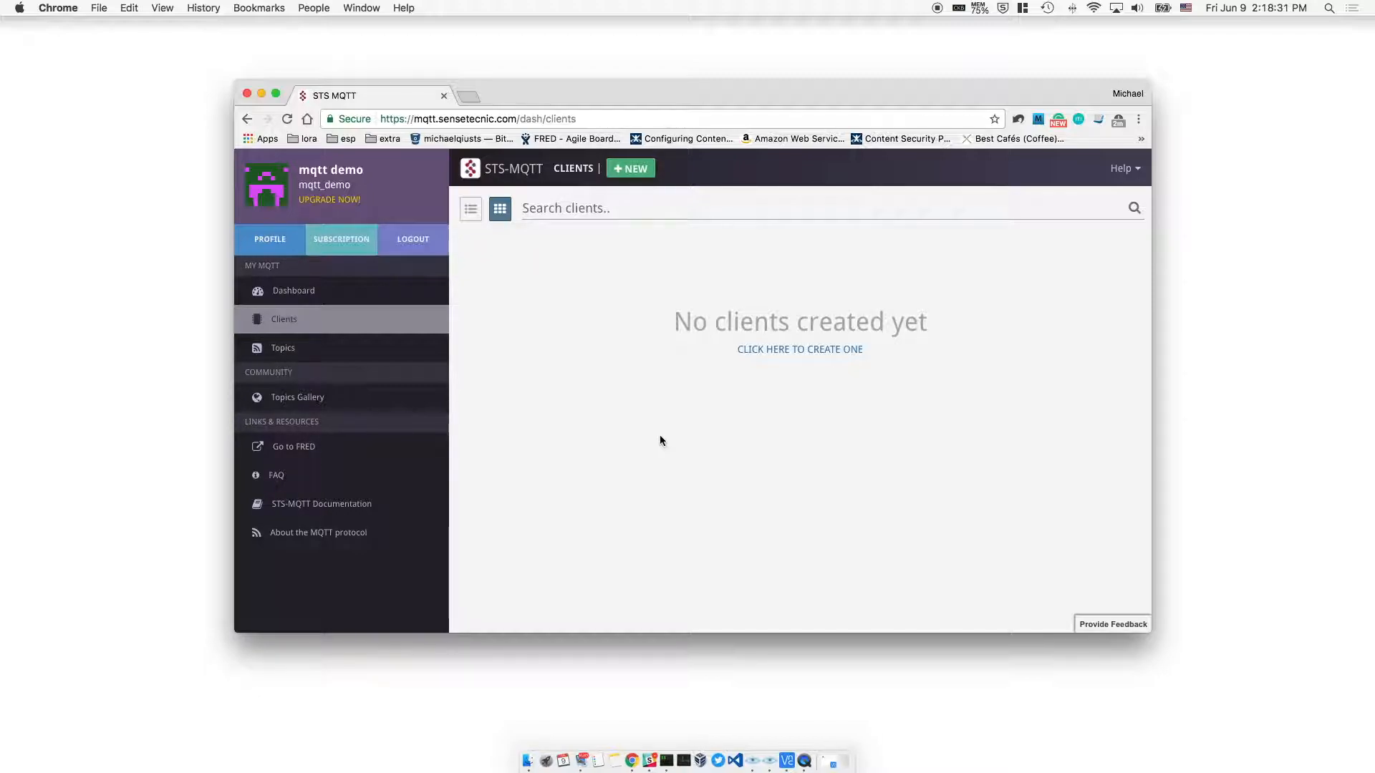
Create client test-client, with ID suffix test-client and description 'test client', noting its generated key
{"action": "left_click", "coordinate": [632, 178]}
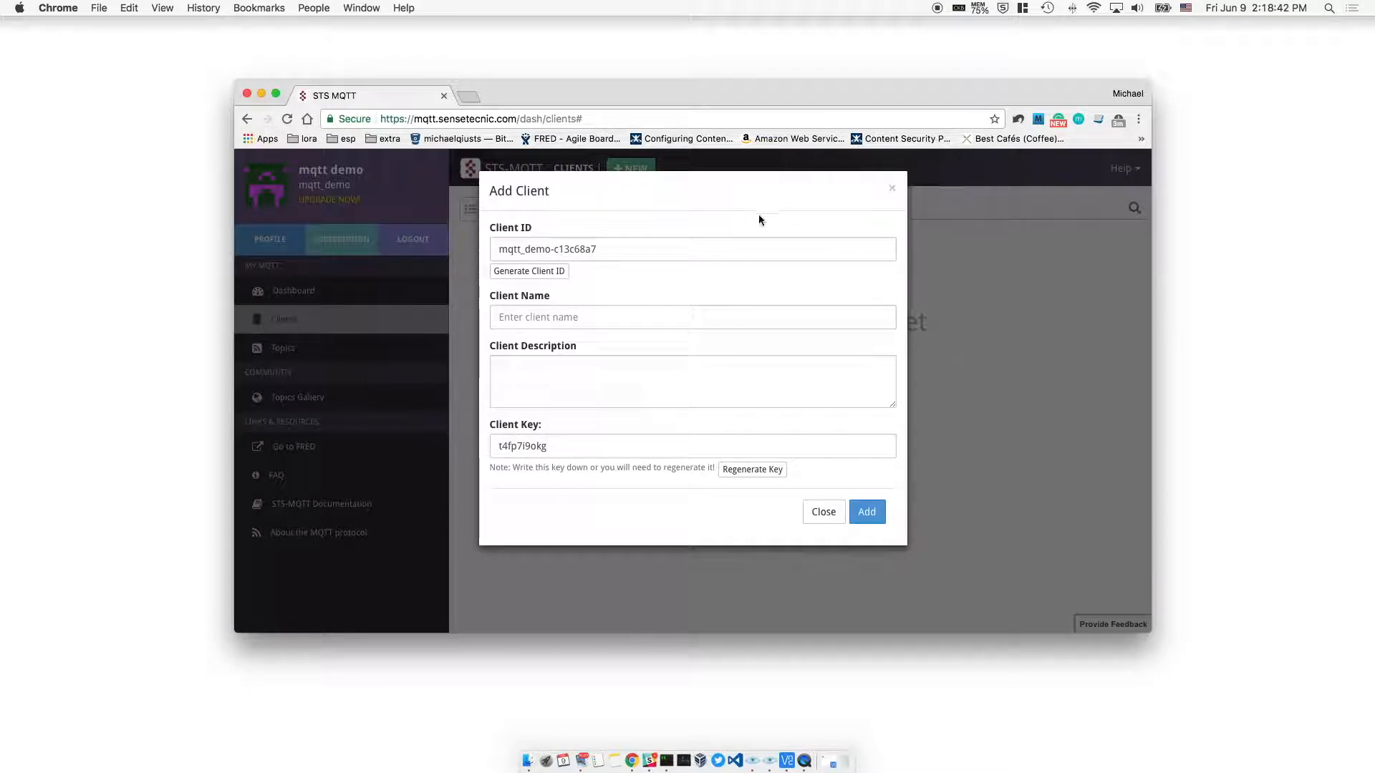
{"action": "double_click", "coordinate": [567, 248]}
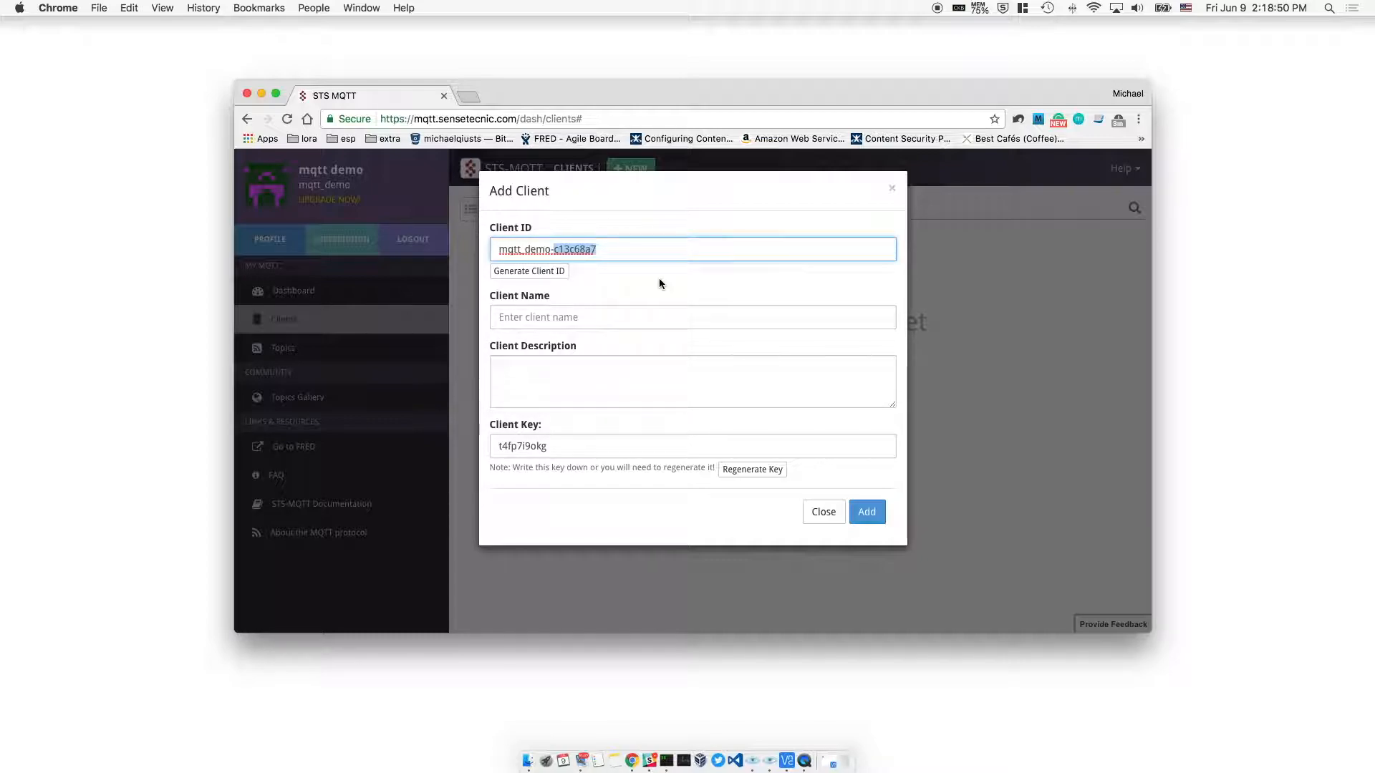
{"action": "type", "text": "test-client"}
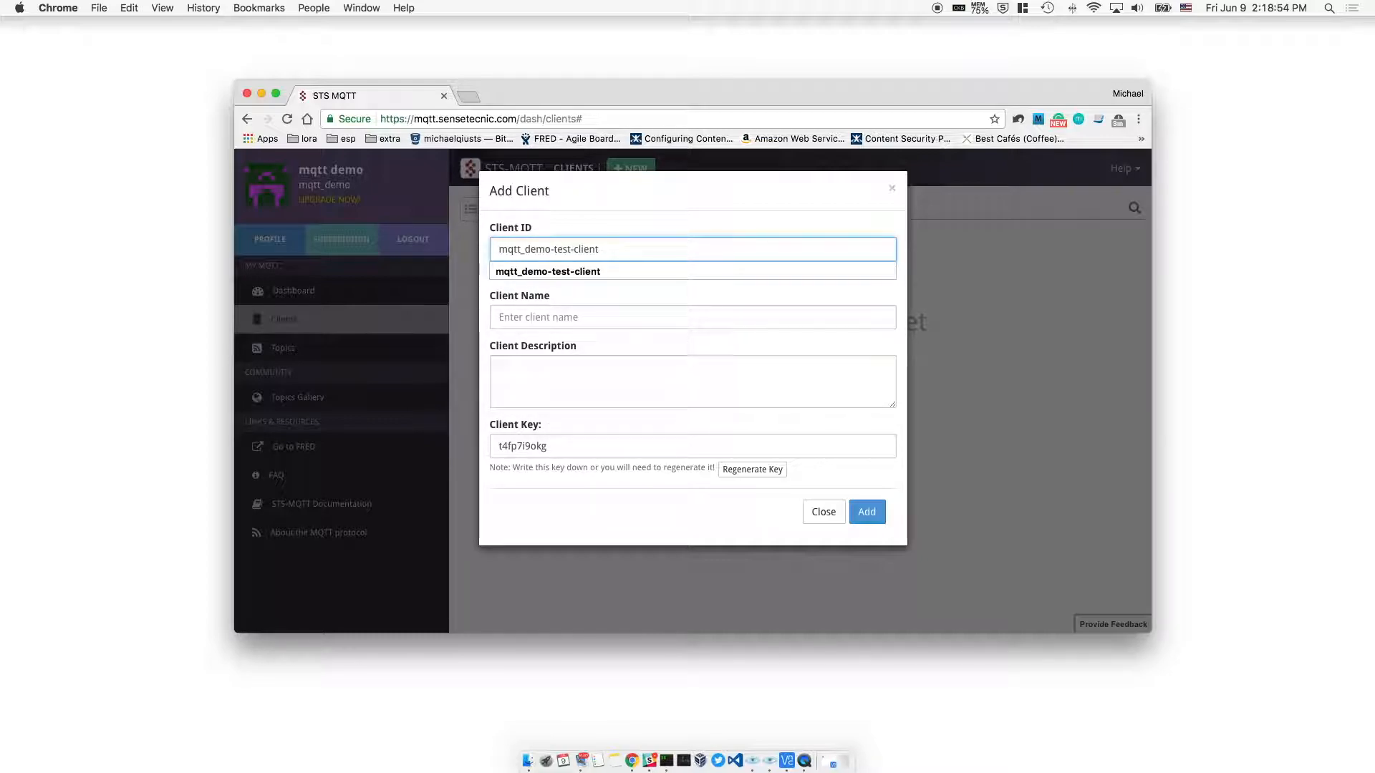
{"action": "left_click", "coordinate": [623, 315]}
{"action": "type", "text": "test"}
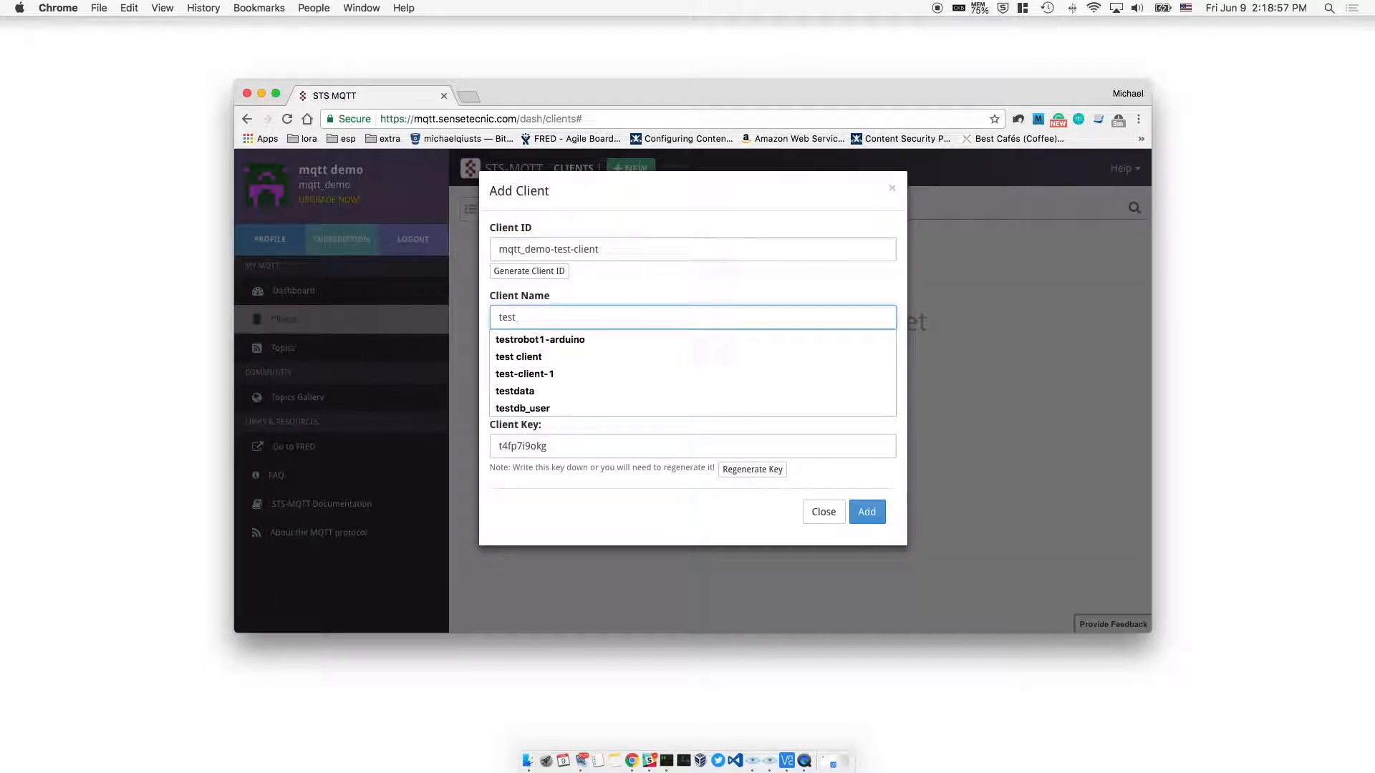
{"action": "type", "text": "-client"}
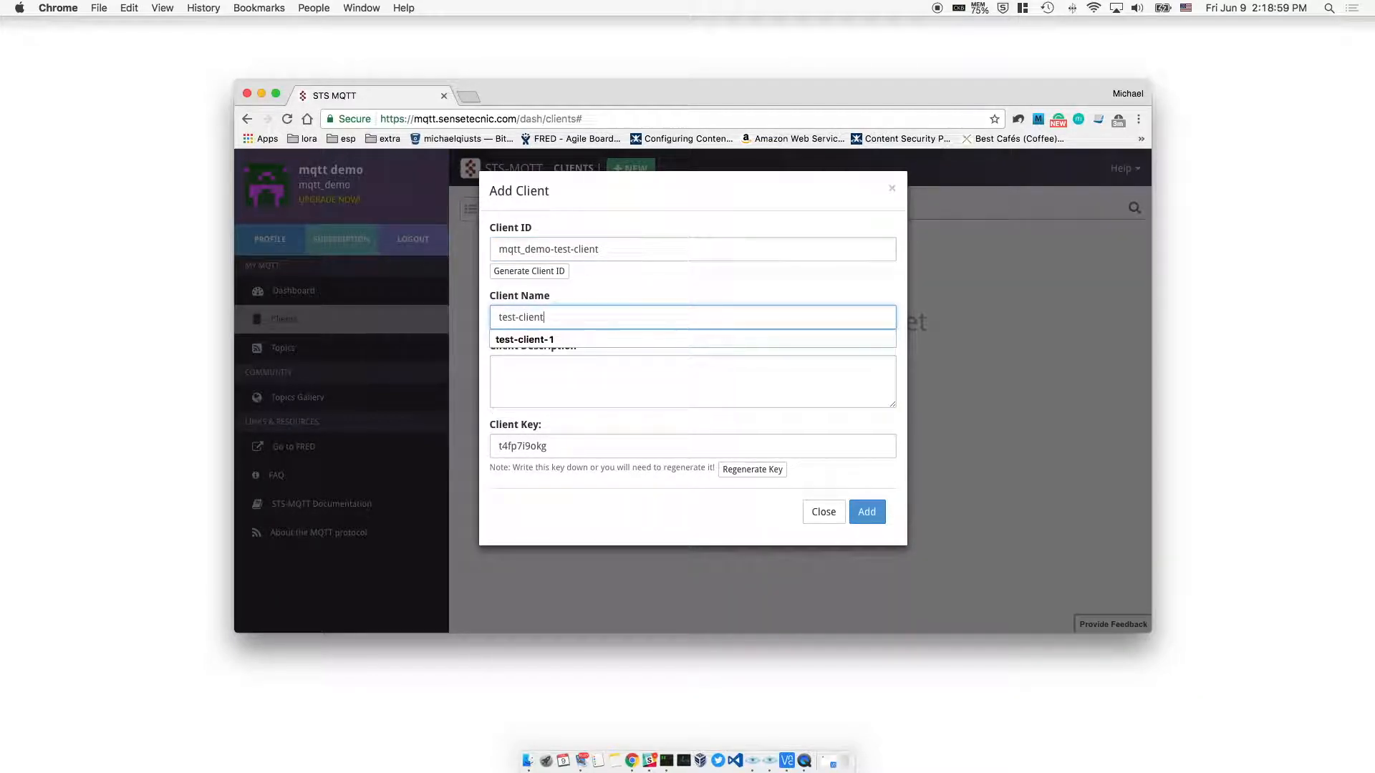
{"action": "left_click", "coordinate": [614, 377]}
{"action": "type", "text": "tes"}
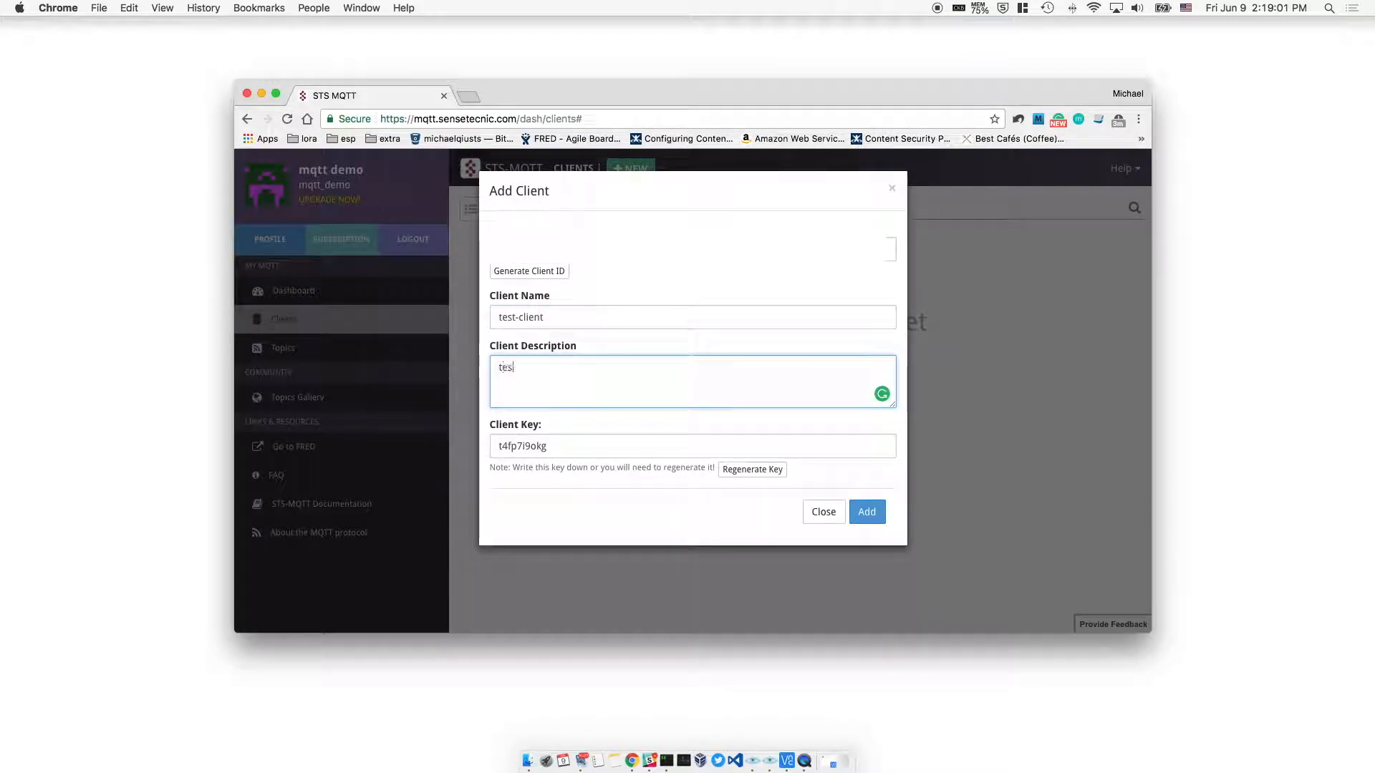
{"action": "type", "text": "t client"}
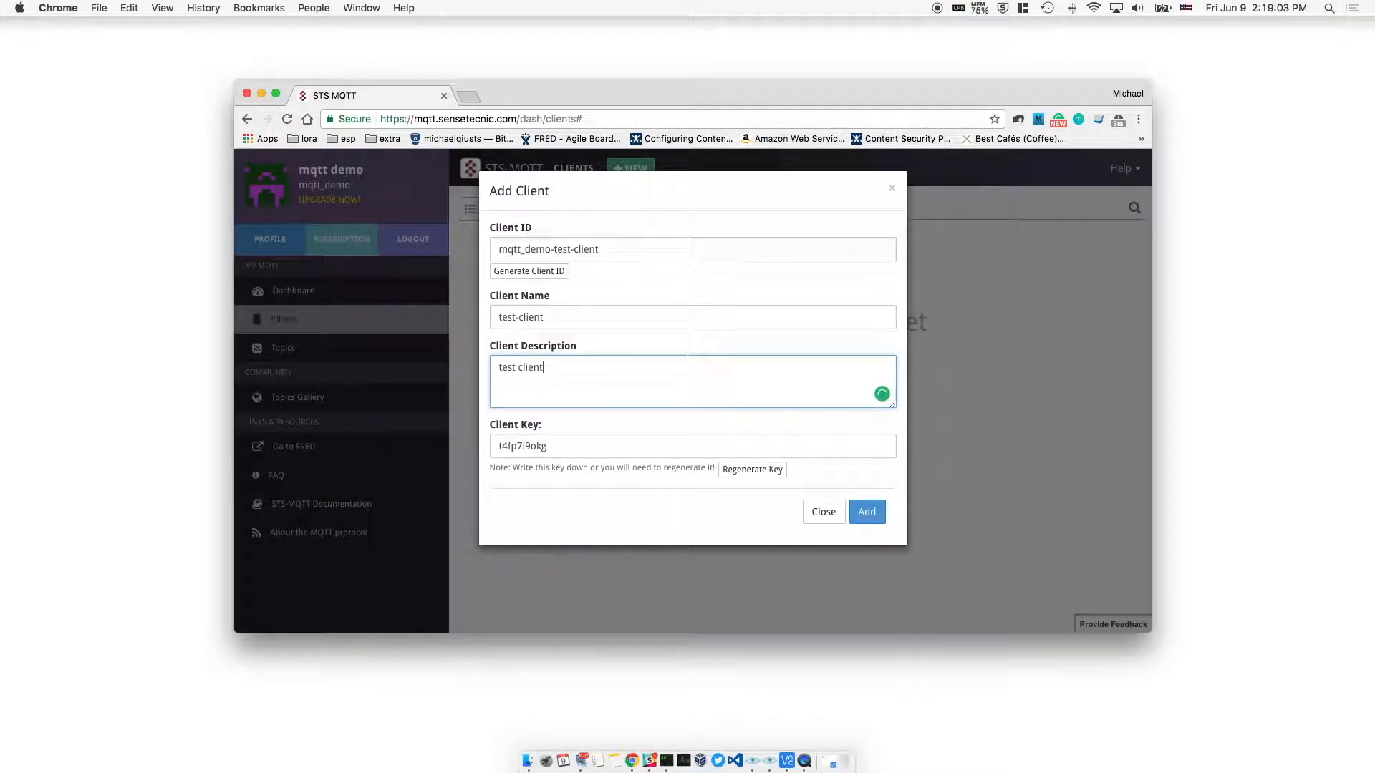
{"action": "left_click", "coordinate": [593, 456]}
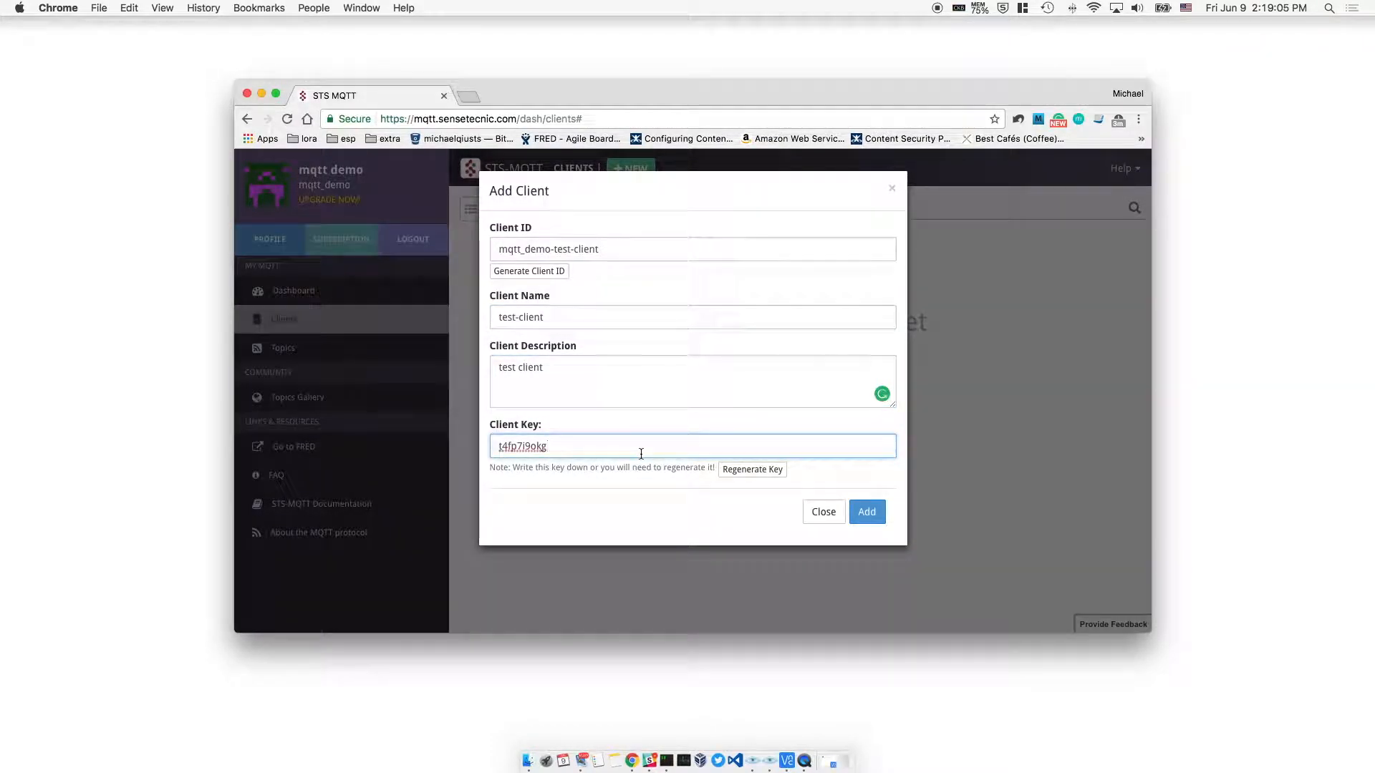
{"action": "left_click", "coordinate": [870, 514]}
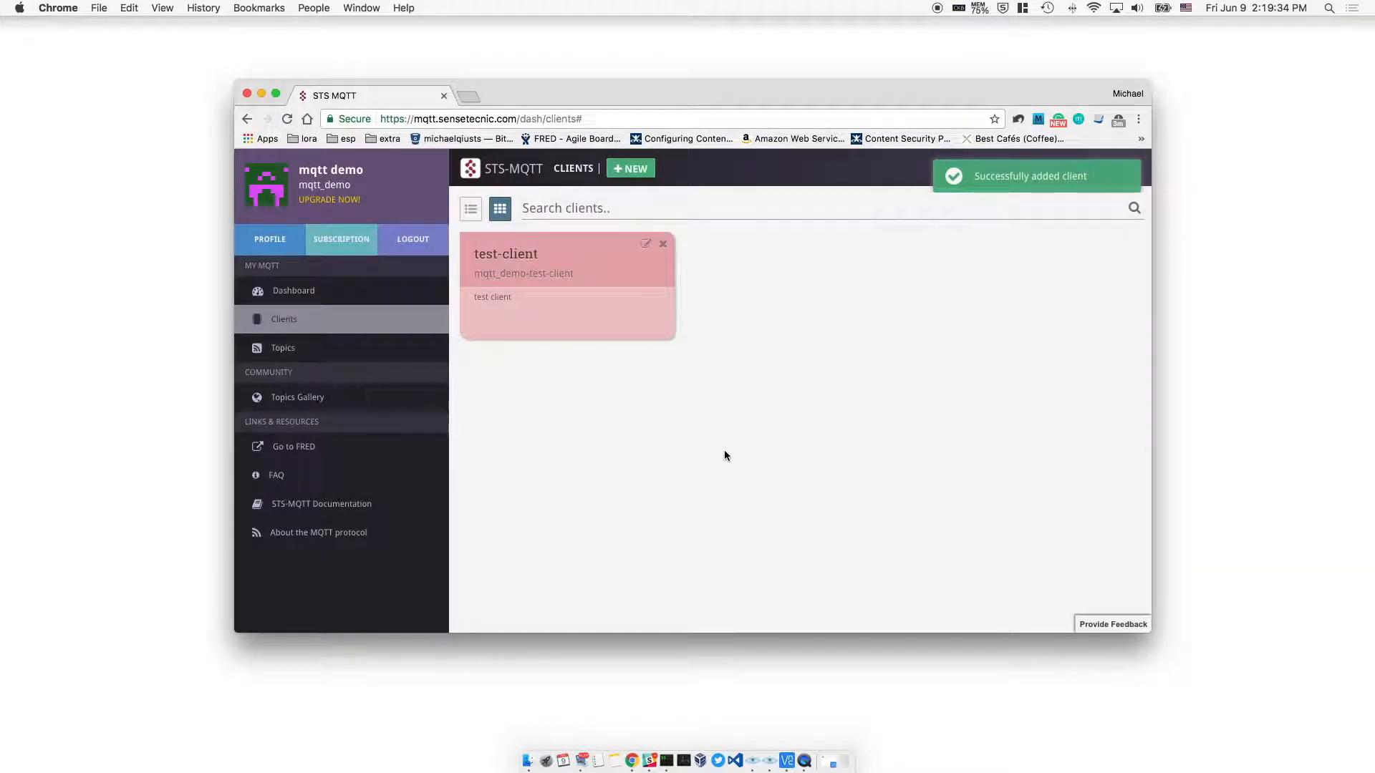
Inspect test-client's settings and cancel a delete, leaving the client unchanged
{"action": "left_click", "coordinate": [645, 247]}
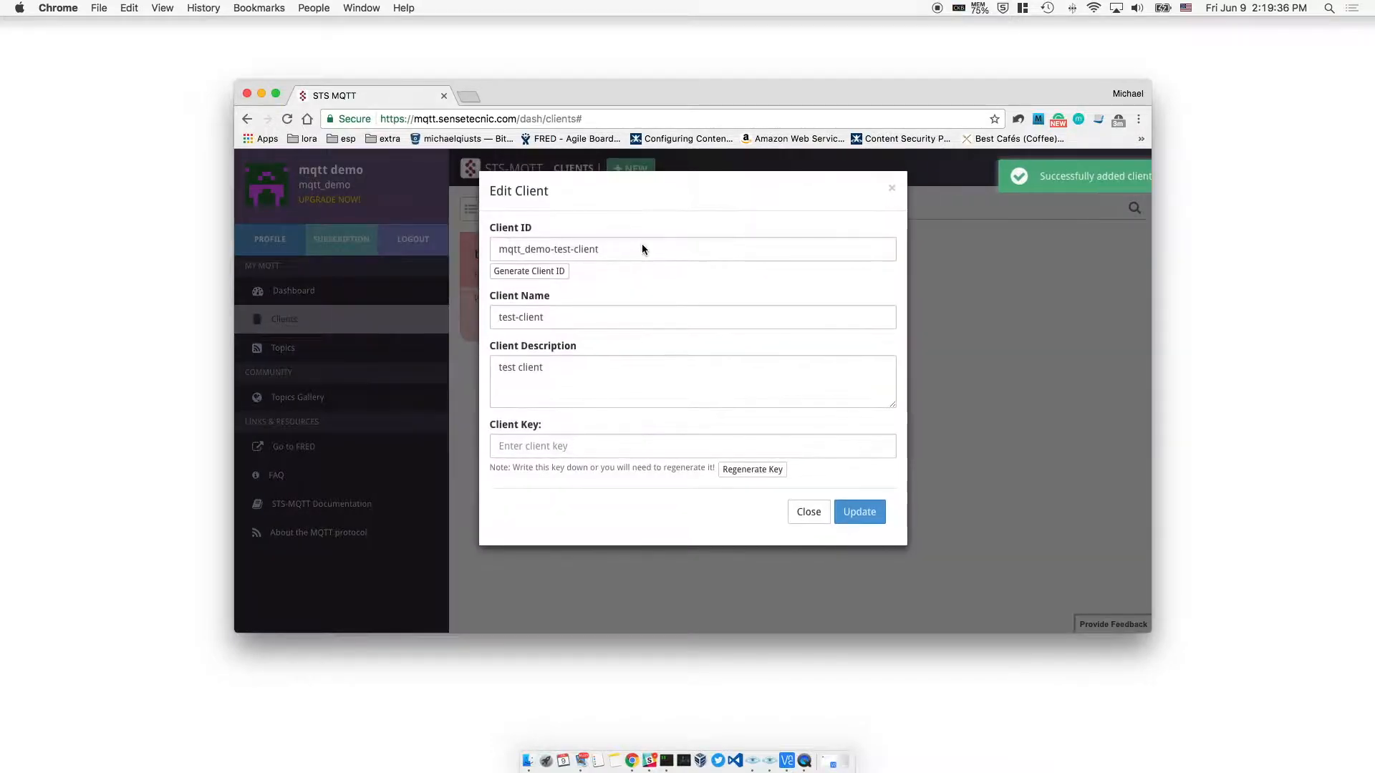
{"action": "left_click", "coordinate": [597, 250]}
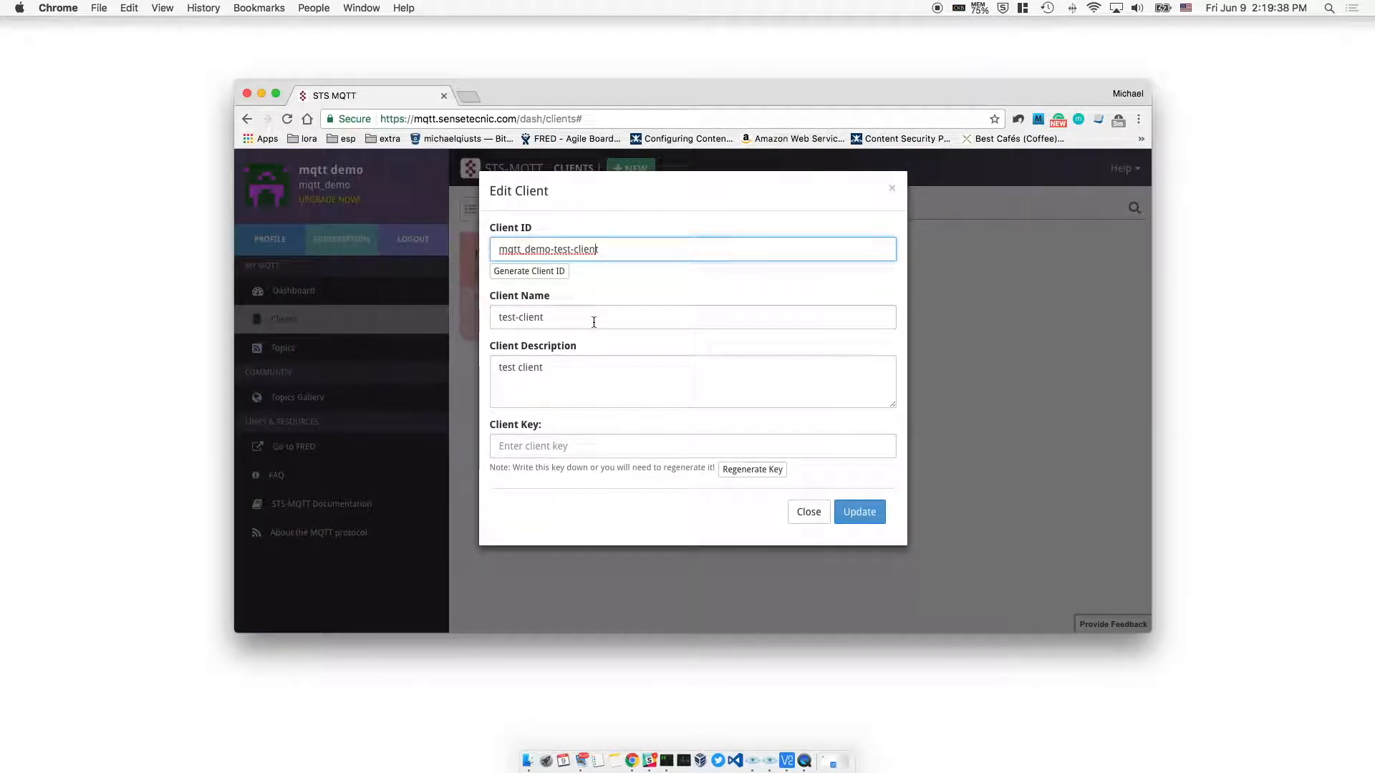
{"action": "left_click", "coordinate": [816, 517]}
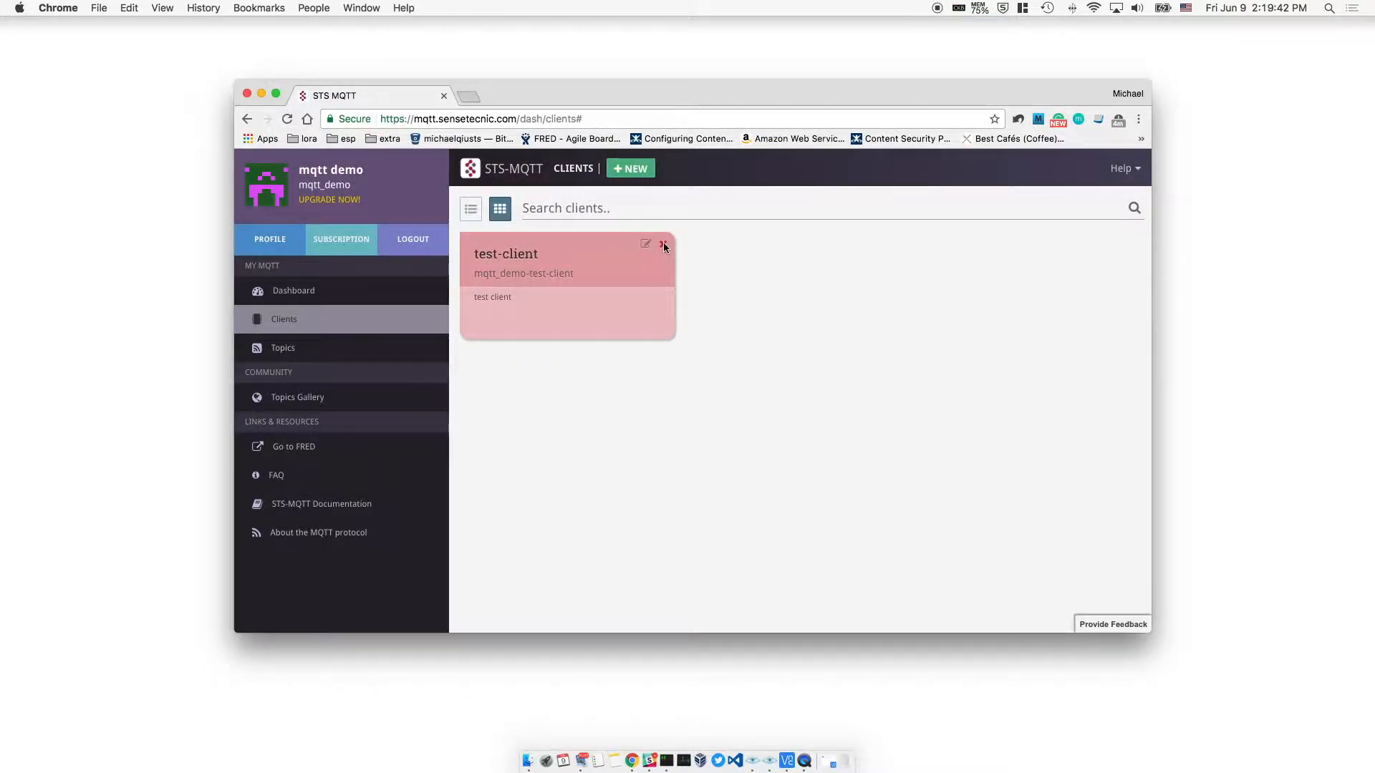
{"action": "left_click", "coordinate": [663, 244]}
{"action": "left_click", "coordinate": [778, 269]}
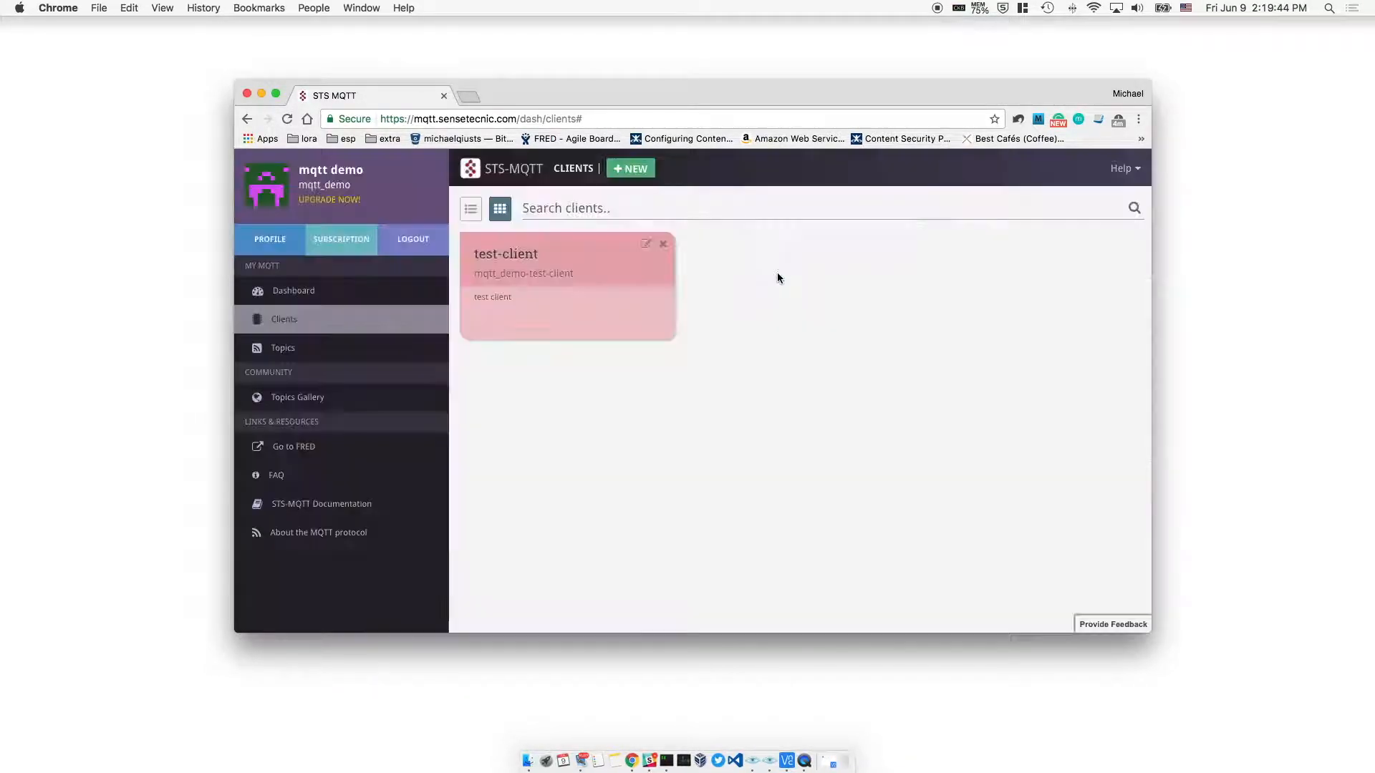
Switch the clients to table view and back to cards, then go to Topics
{"action": "left_click", "coordinate": [469, 209]}
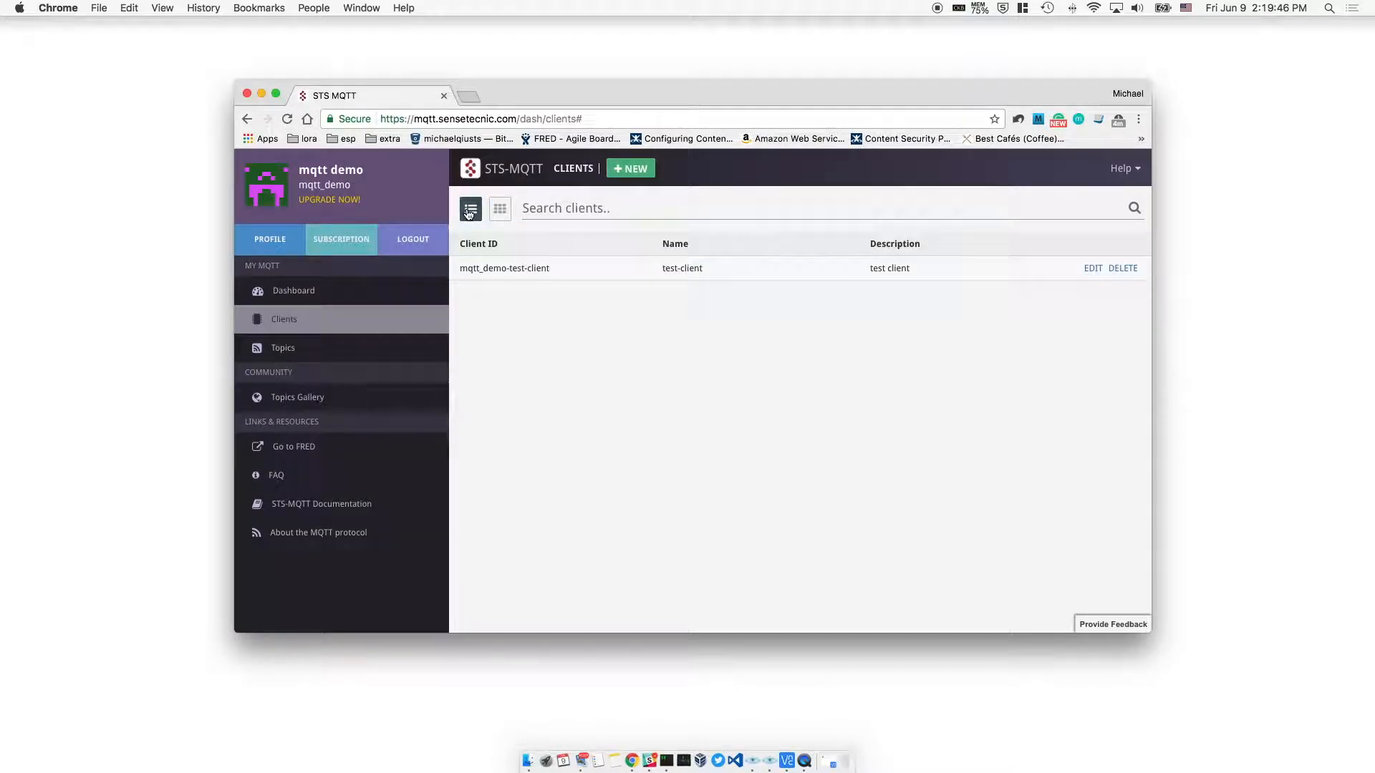
{"action": "left_click", "coordinate": [501, 209]}
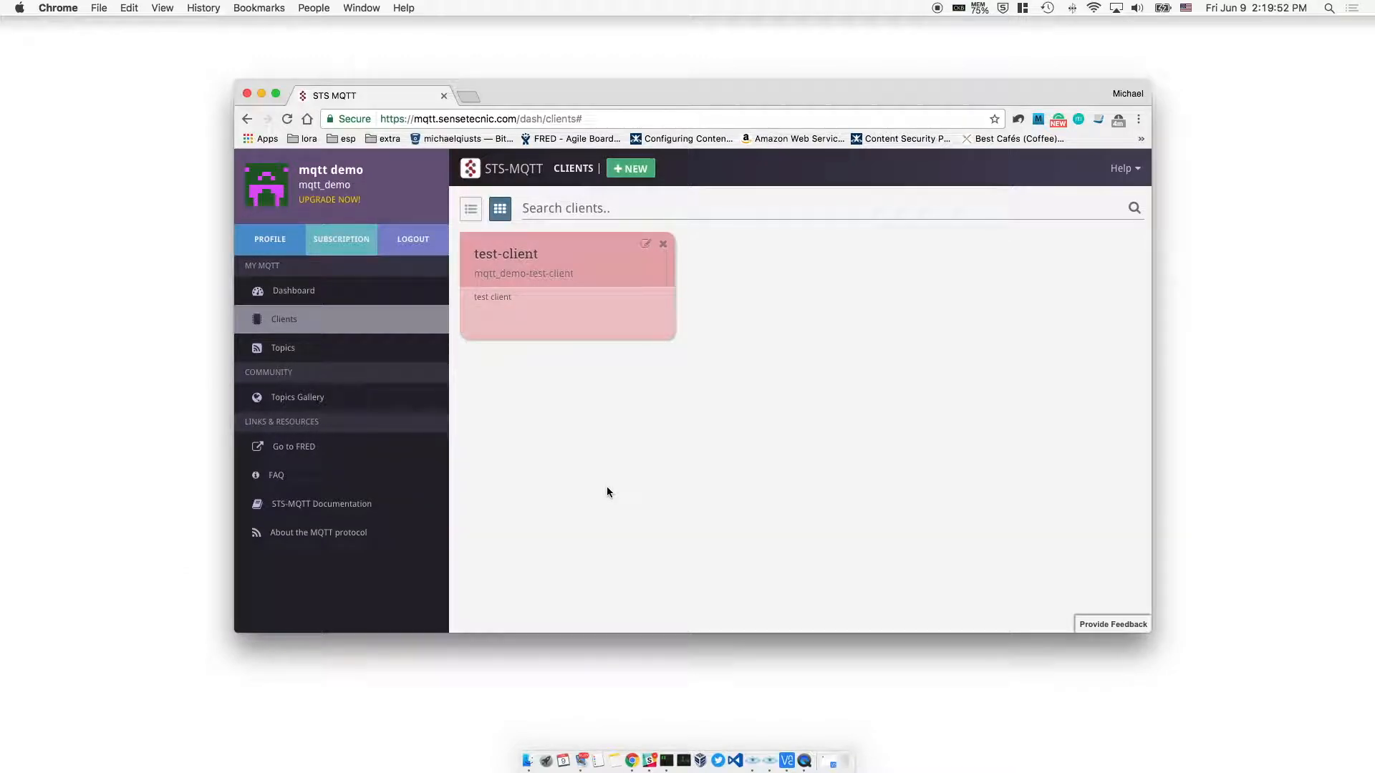
{"action": "left_click", "coordinate": [408, 352]}
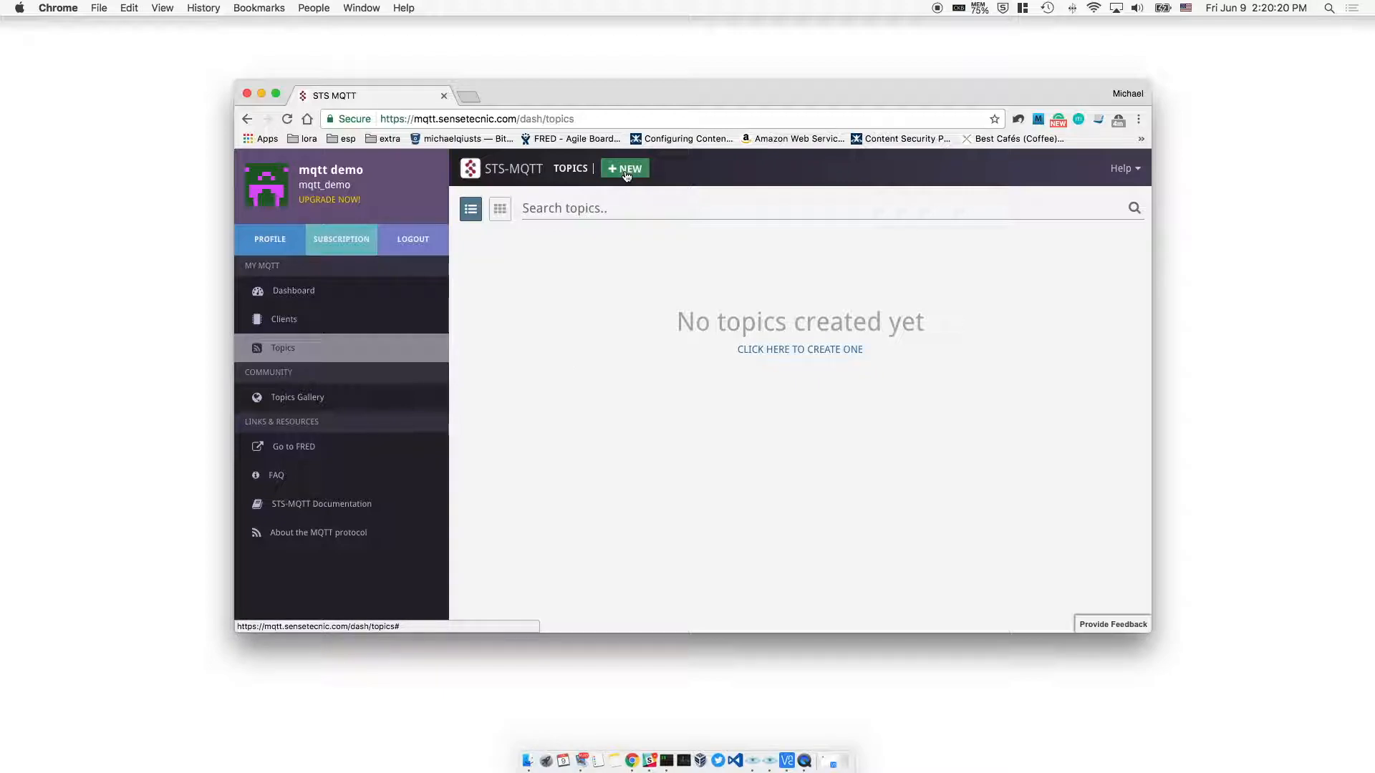
Add private topic 'test' with name and description both 'test topic'
{"action": "left_click", "coordinate": [625, 169]}
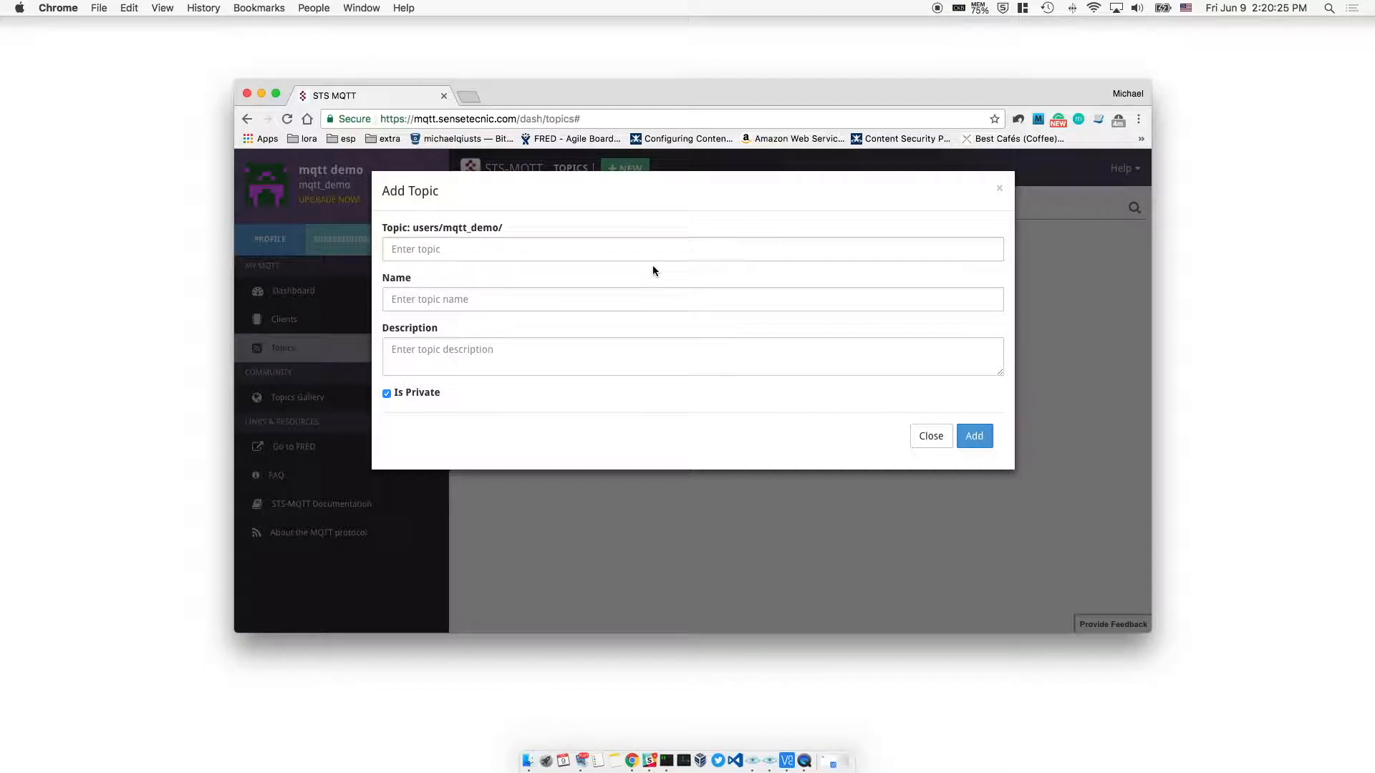
{"action": "left_click", "coordinate": [507, 247]}
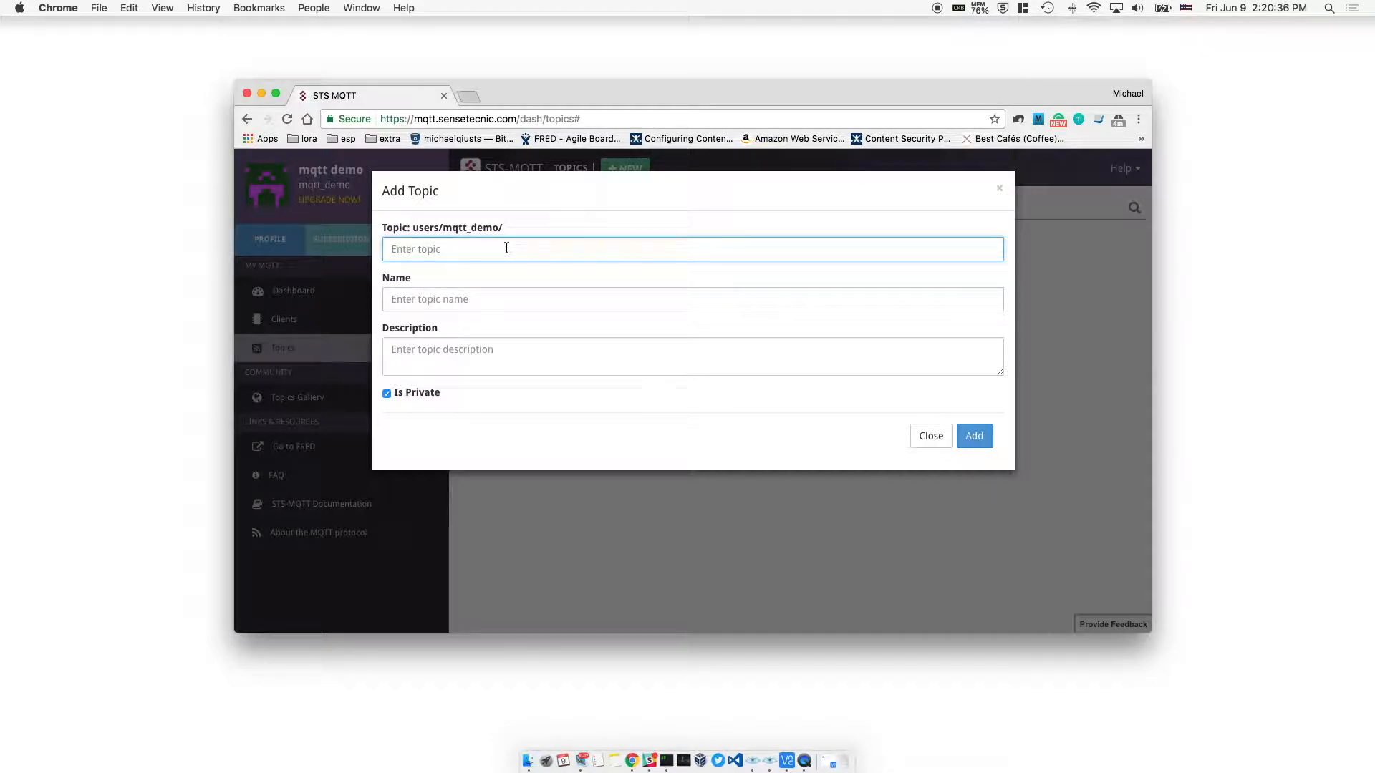
{"action": "type", "text": "test"}
{"action": "key", "text": "Tab"}
{"action": "type", "text": "test topic"}
{"action": "key", "text": "Tab"}
{"action": "type", "text": "test topic"}
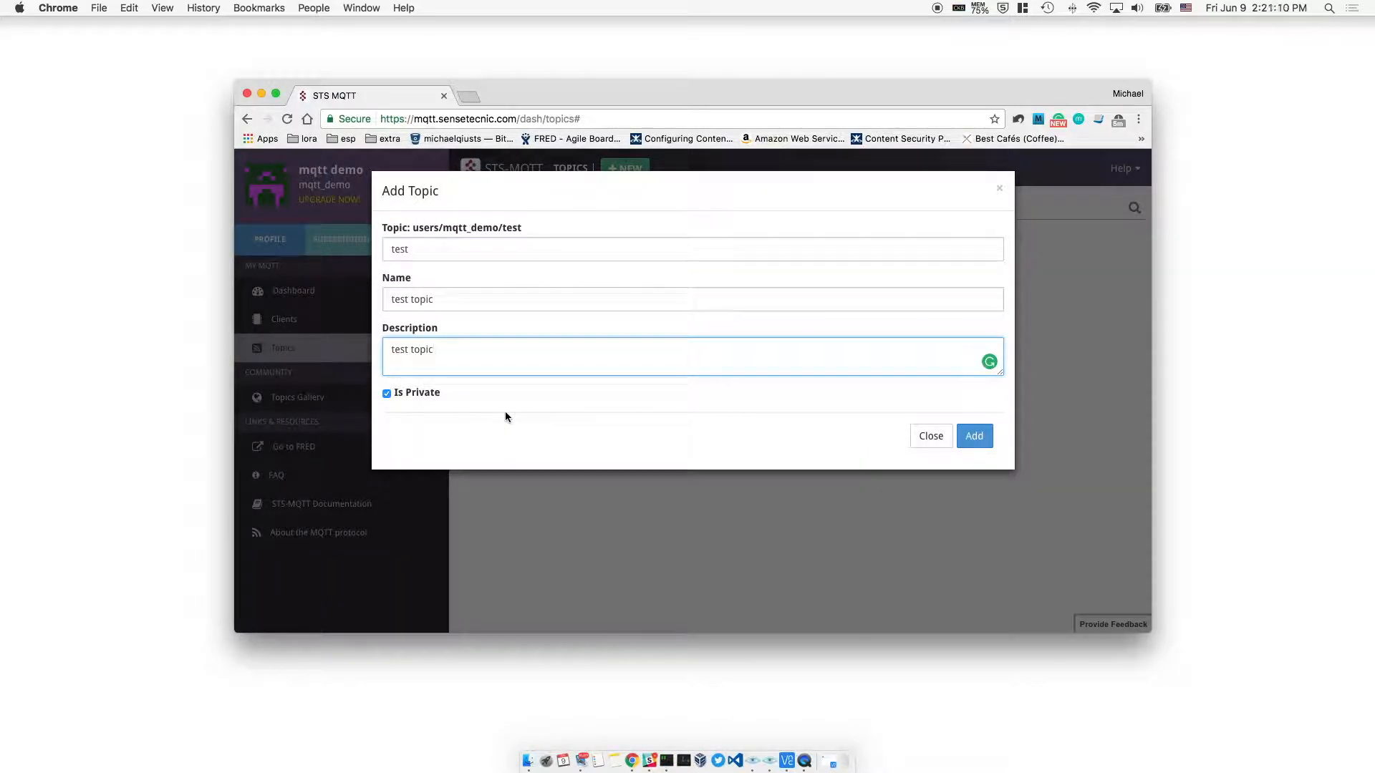
{"action": "left_click", "coordinate": [410, 394]}
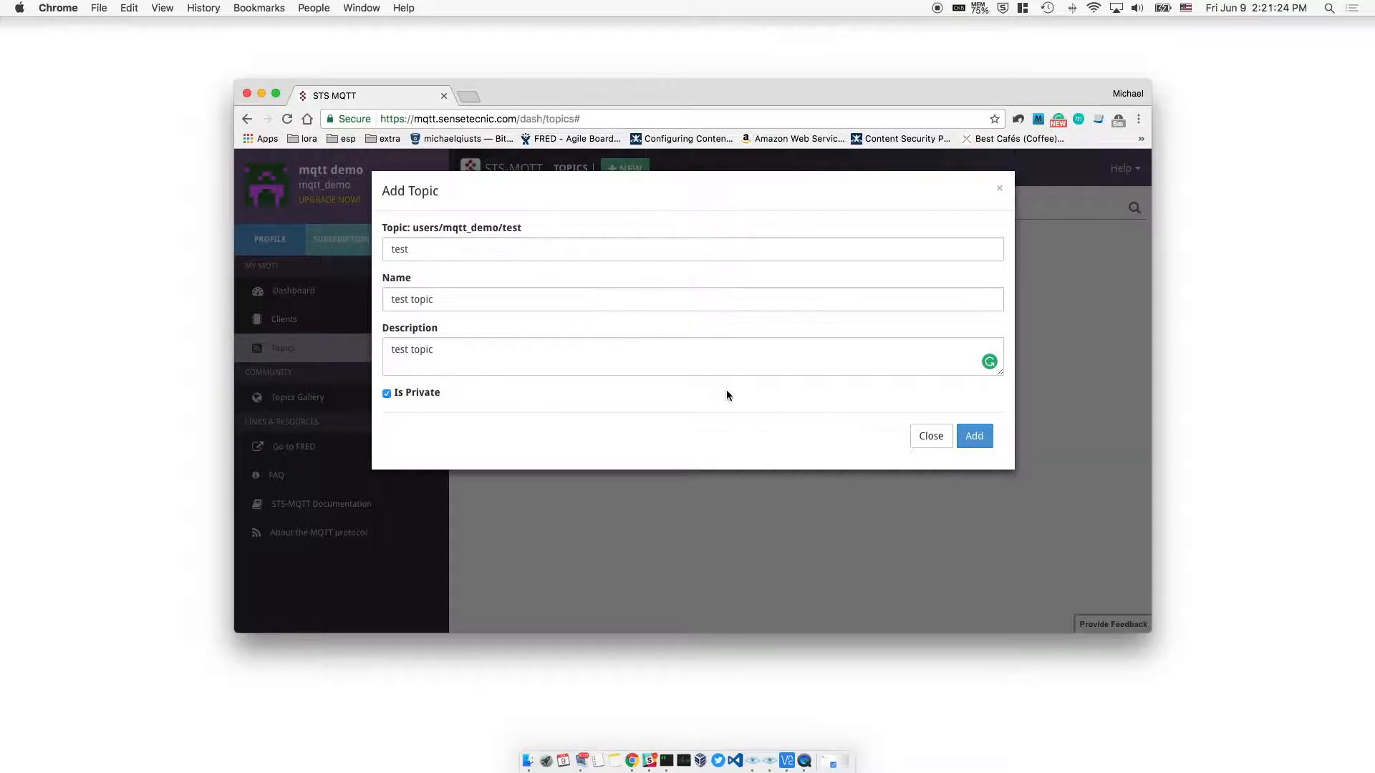
{"action": "left_click", "coordinate": [975, 438]}
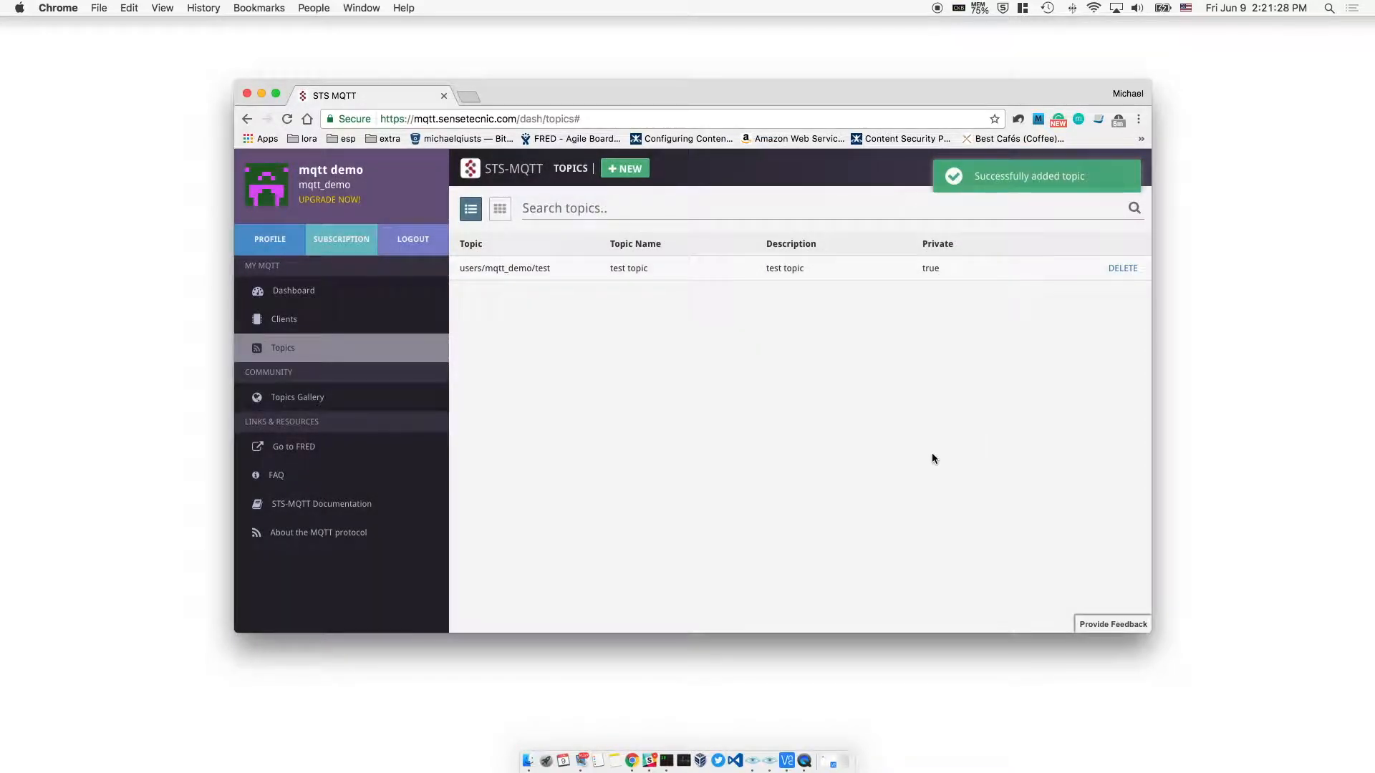
Open fred.sensetecnic.com in a new browser tab
{"action": "left_click", "coordinate": [468, 96]}
{"action": "type", "text": "fred"}
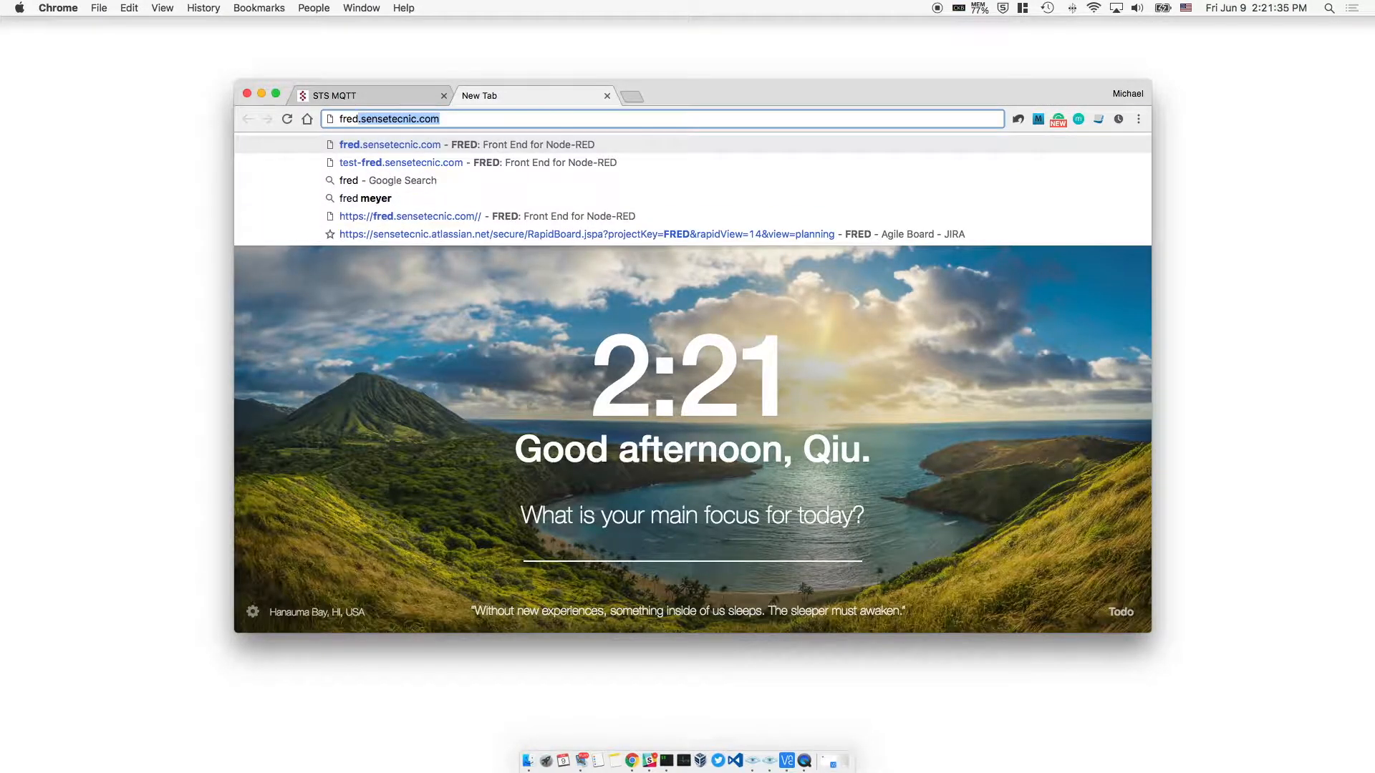
{"action": "key", "text": "Return"}
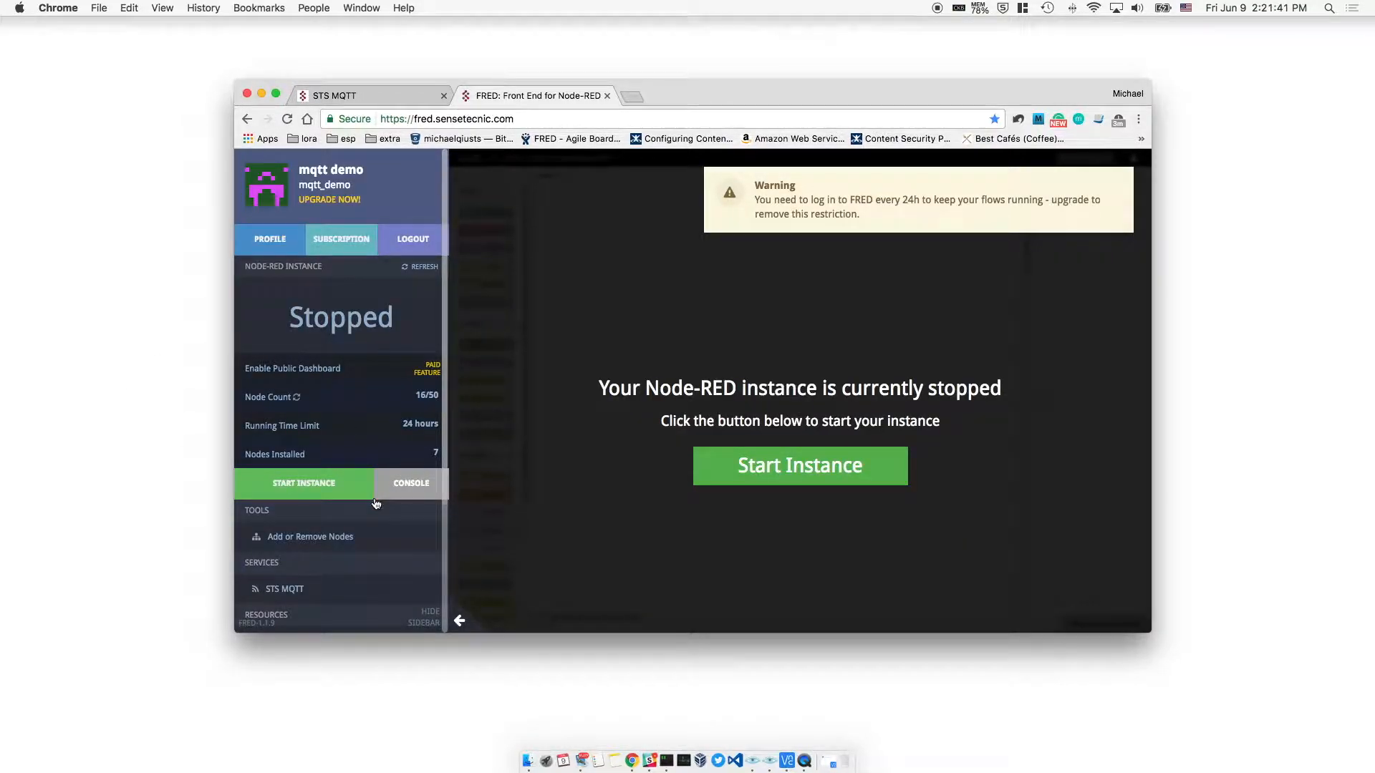
Install the node-red-contrib-sts-mqtt package and start the Node-RED instance
{"action": "left_click", "coordinate": [358, 537]}
{"action": "left_click", "coordinate": [518, 159]}
{"action": "type", "text": "sts"}
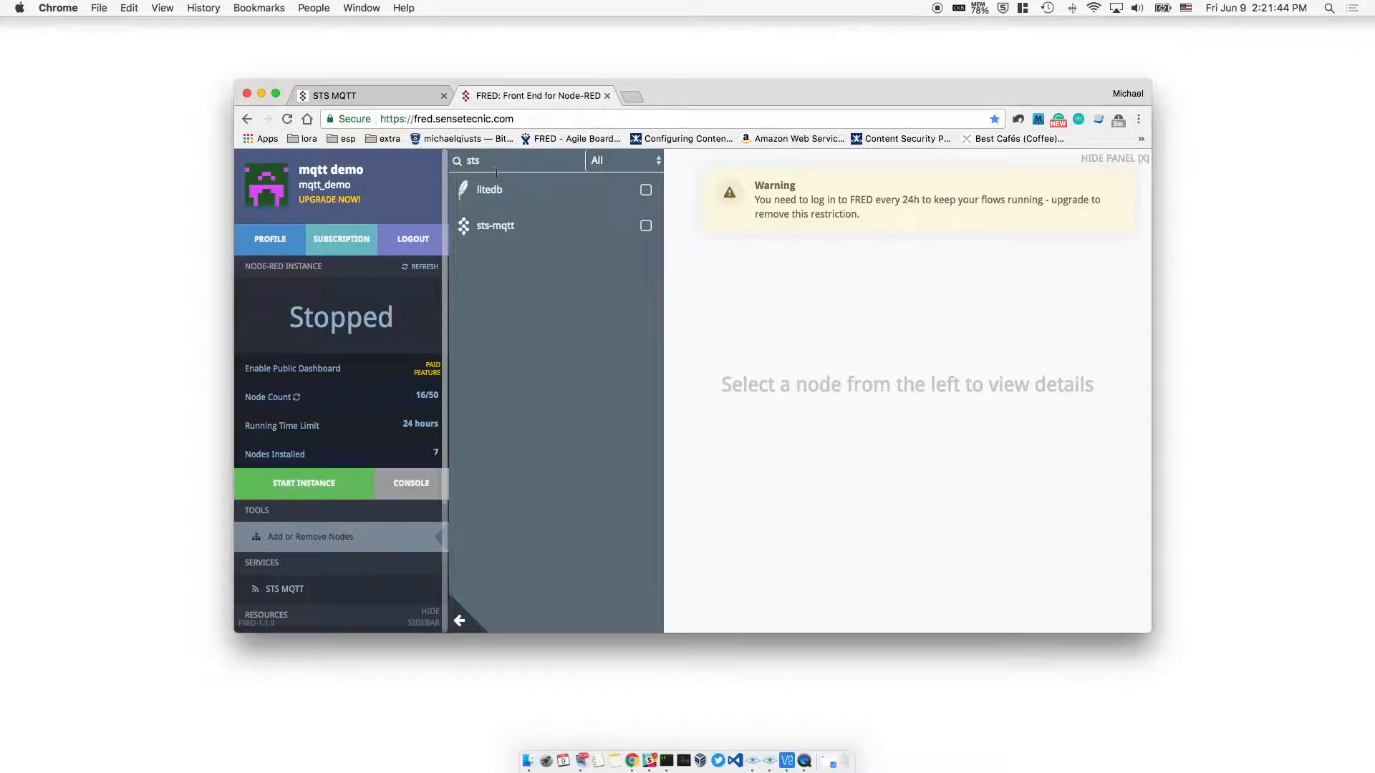
{"action": "left_click", "coordinate": [499, 238]}
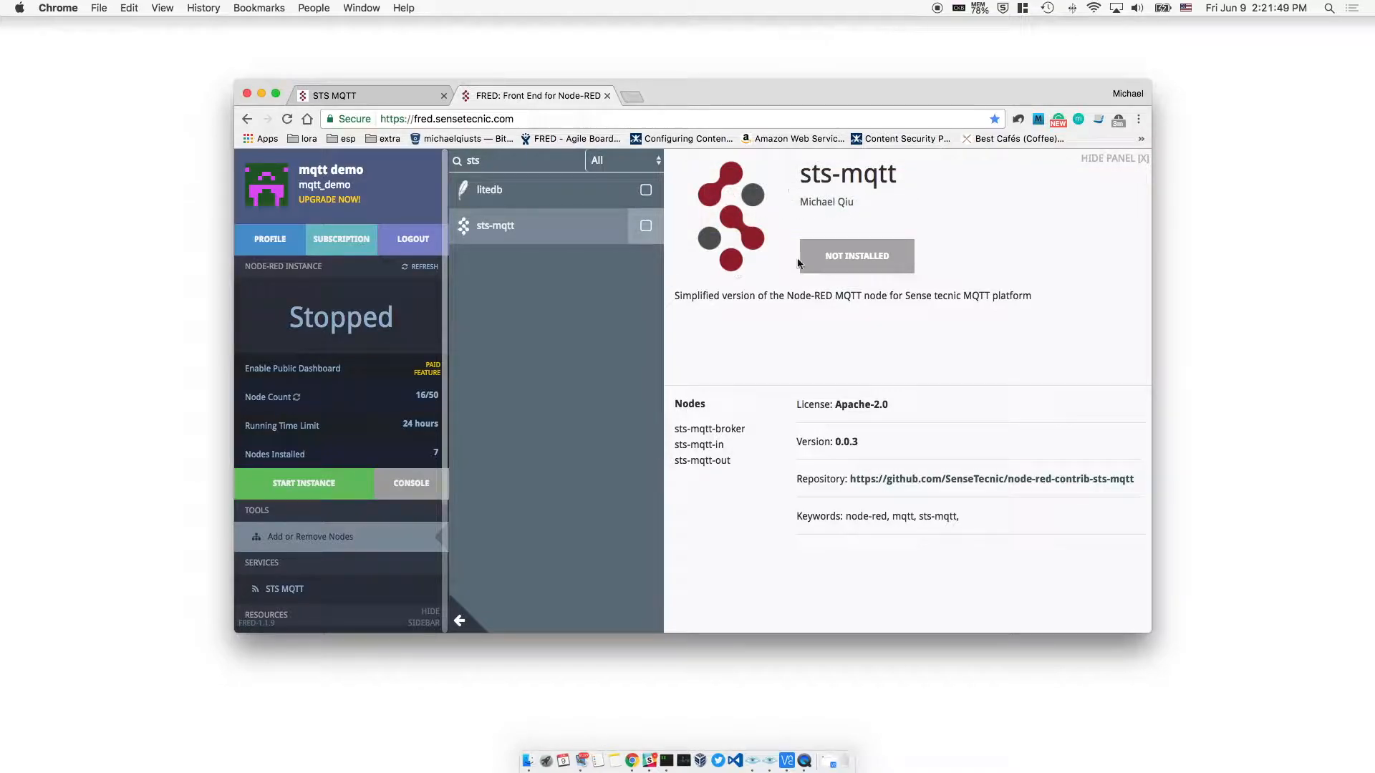
{"action": "left_click", "coordinate": [847, 266]}
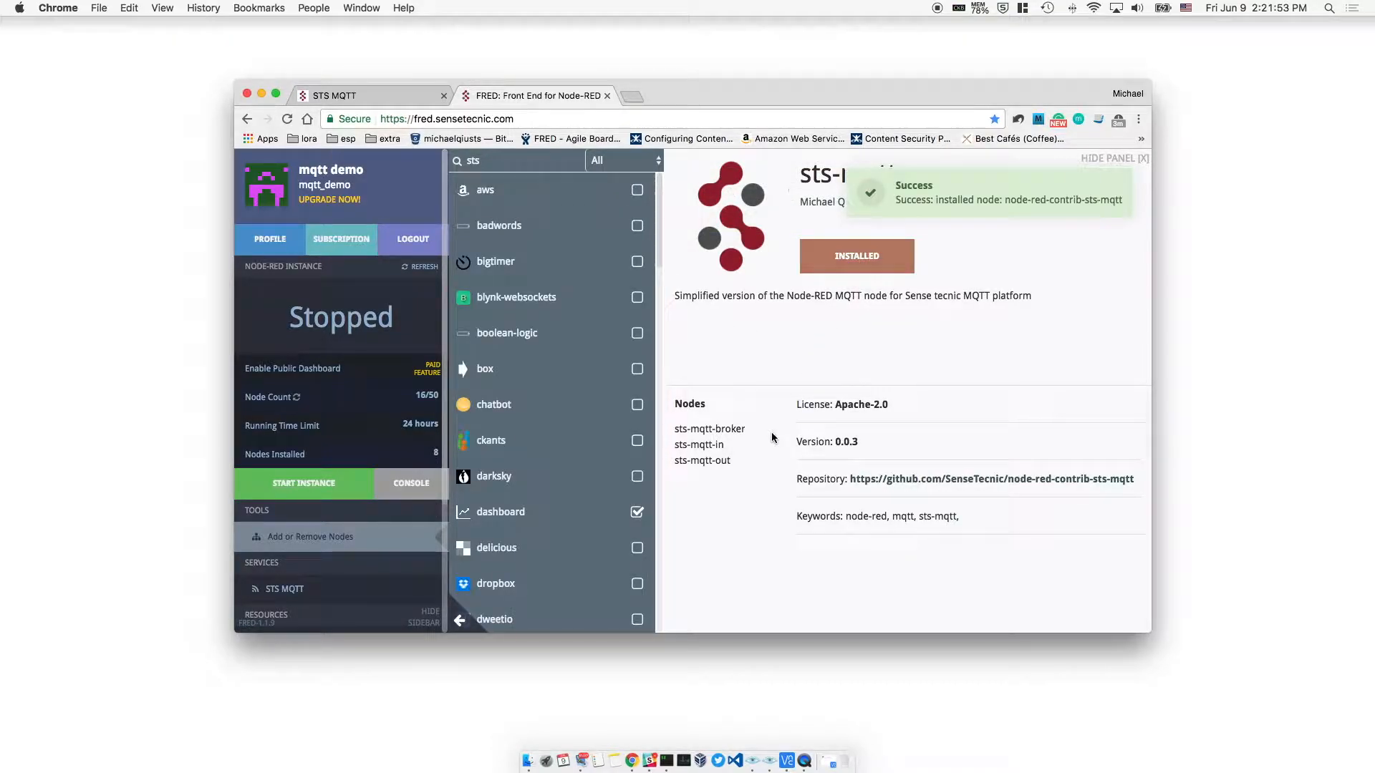
{"action": "left_click", "coordinate": [304, 489]}
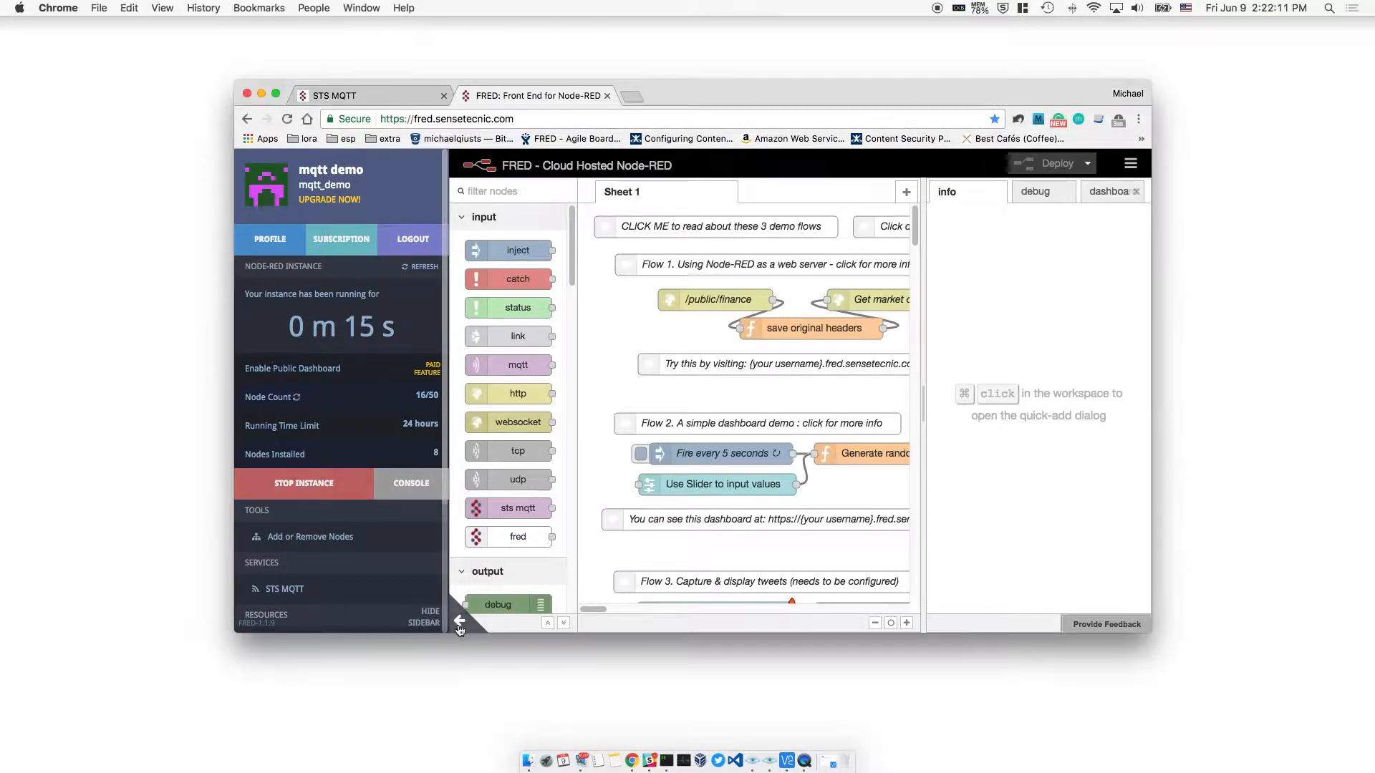
Add a blank Flow 1 tab and maximize the browser window
{"action": "left_click", "coordinate": [459, 620]}
{"action": "left_click", "coordinate": [914, 196]}
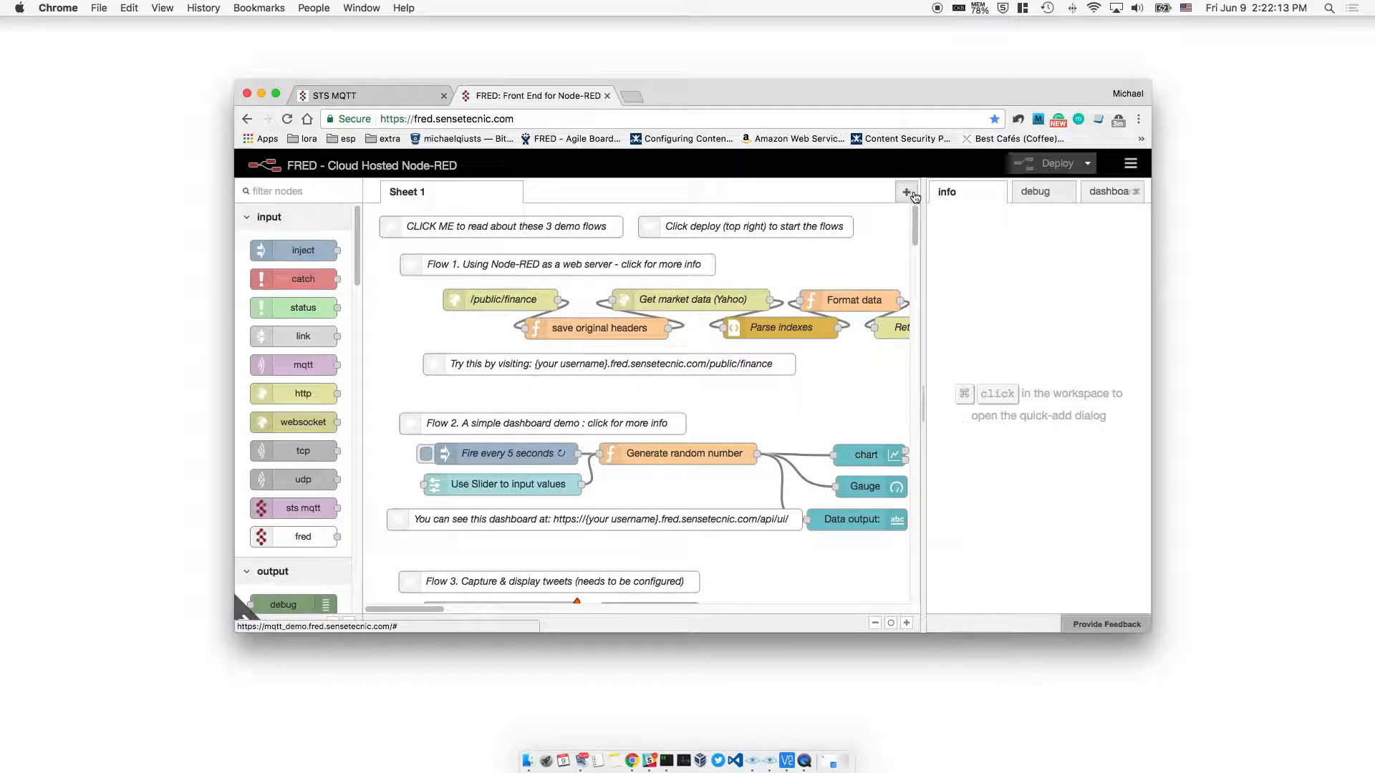
{"action": "left_click_drag", "start_coordinate": [1167, 646], "coordinate": [1285, 699]}
{"action": "double_click", "coordinate": [663, 83]}
{"action": "left_click_drag", "start_coordinate": [662, 84], "coordinate": [614, 77]}
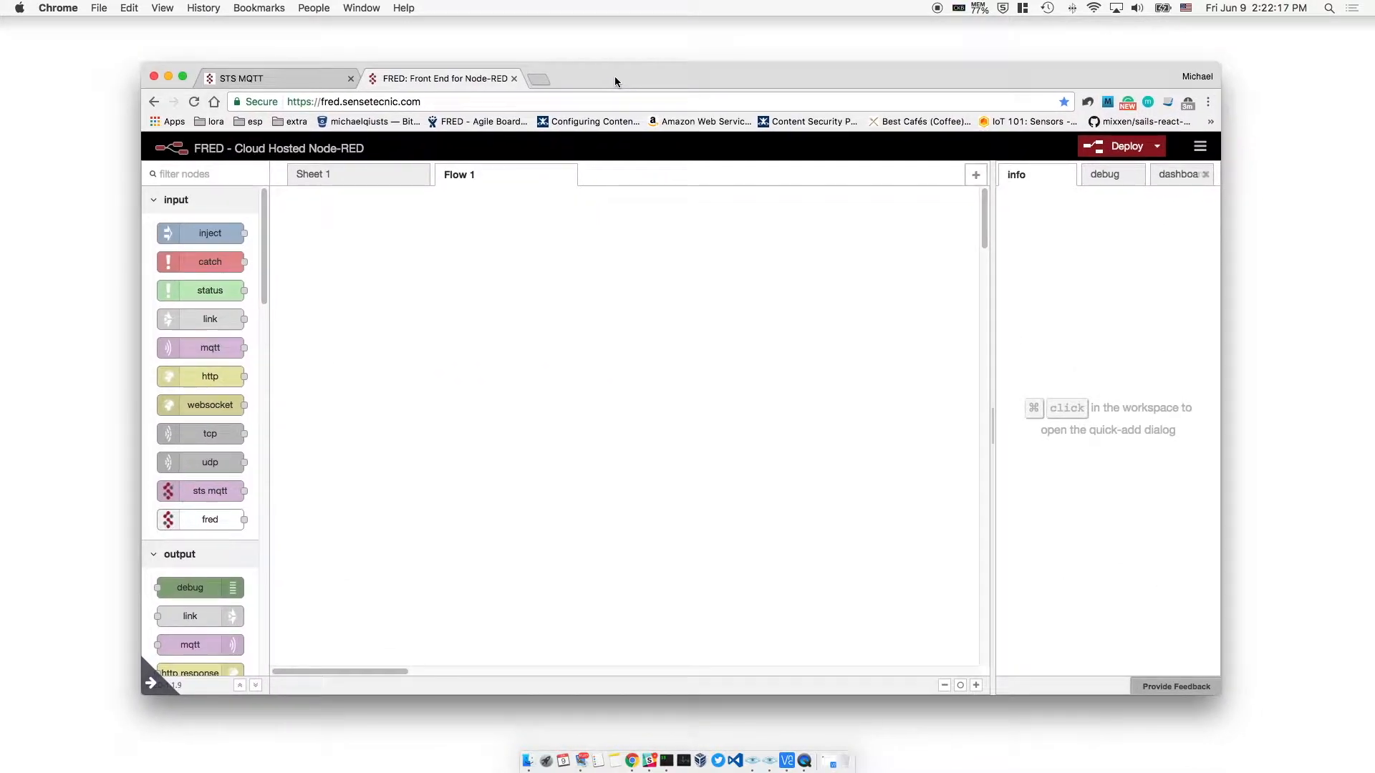
Place an sts mqtt output node on Flow 1 and open its settings
{"action": "scroll", "coordinate": [202, 457], "scroll_direction": "down", "scroll_amount": 5}
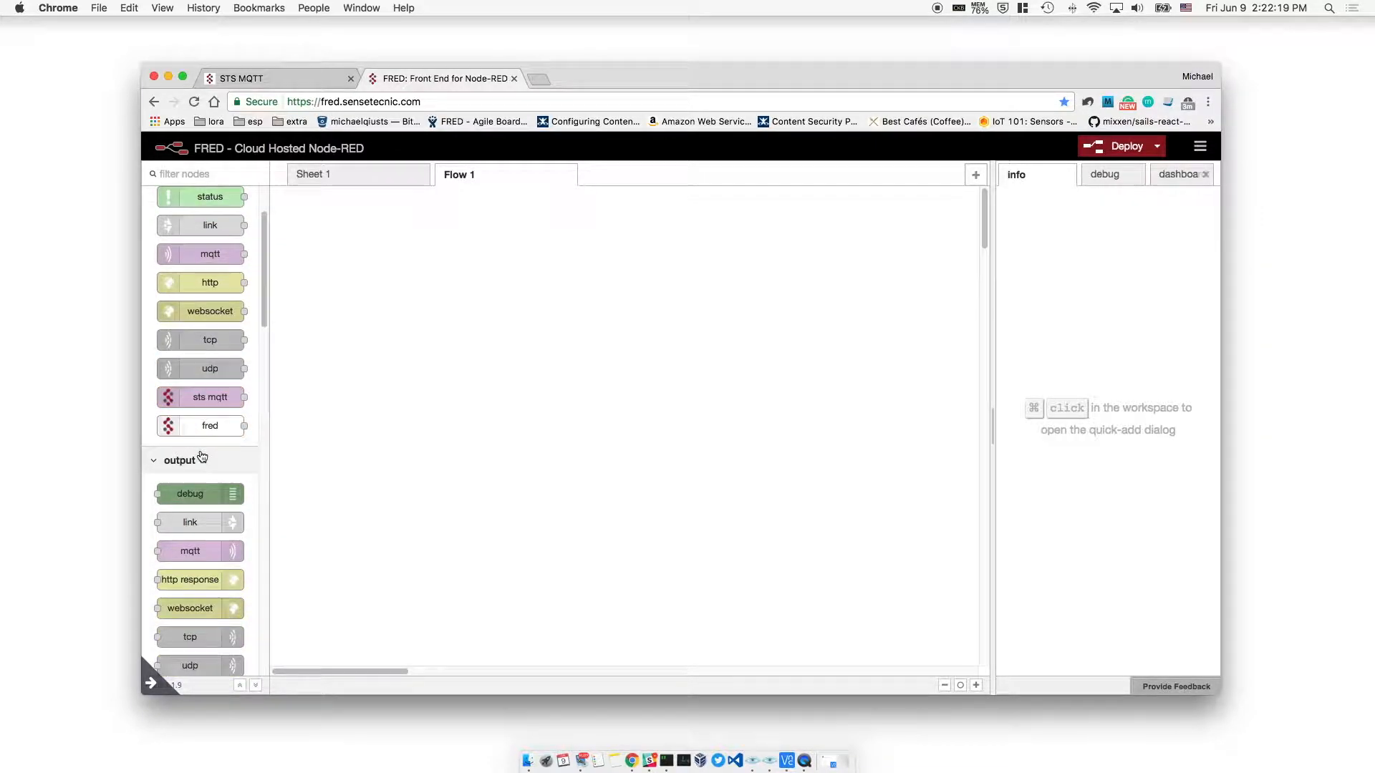
{"action": "left_click_drag", "start_coordinate": [358, 531], "coordinate": [686, 411]}
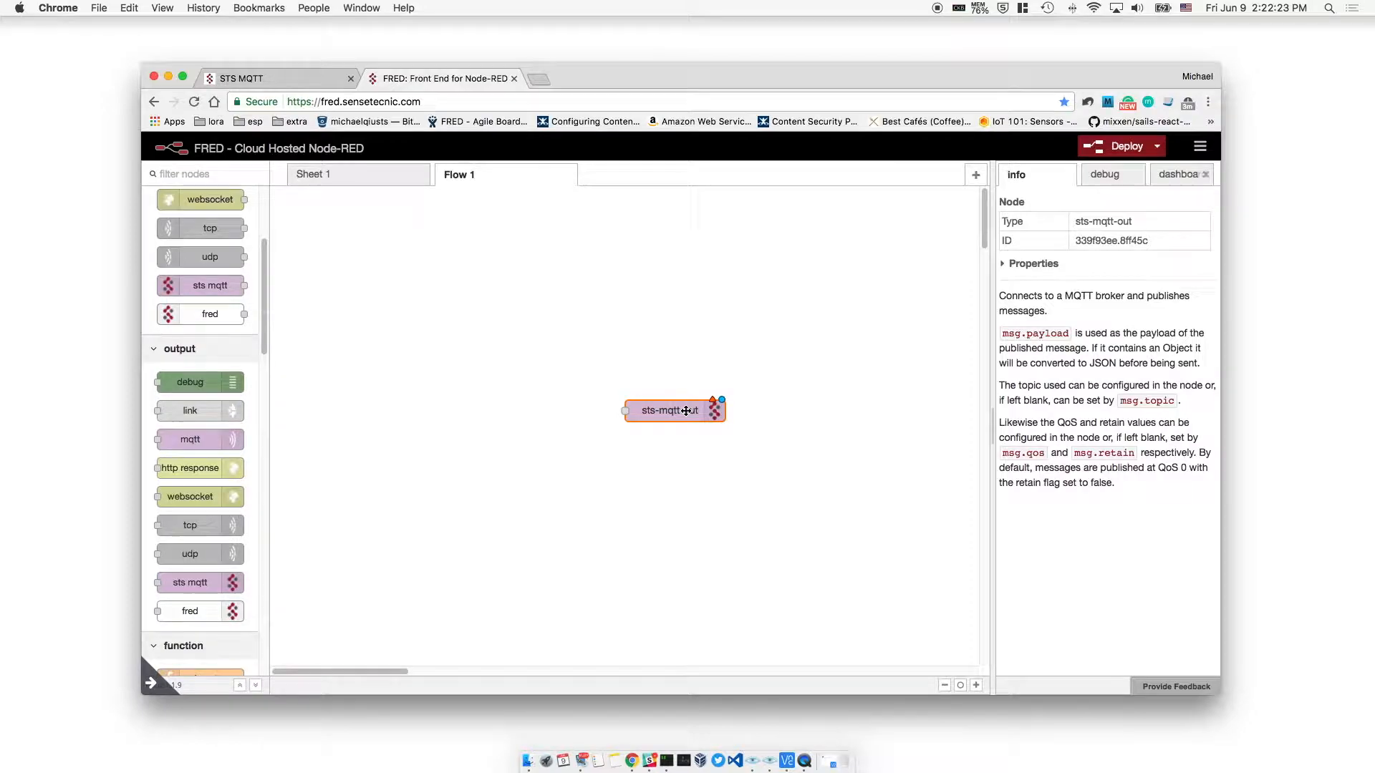
{"action": "double_click", "coordinate": [686, 411]}
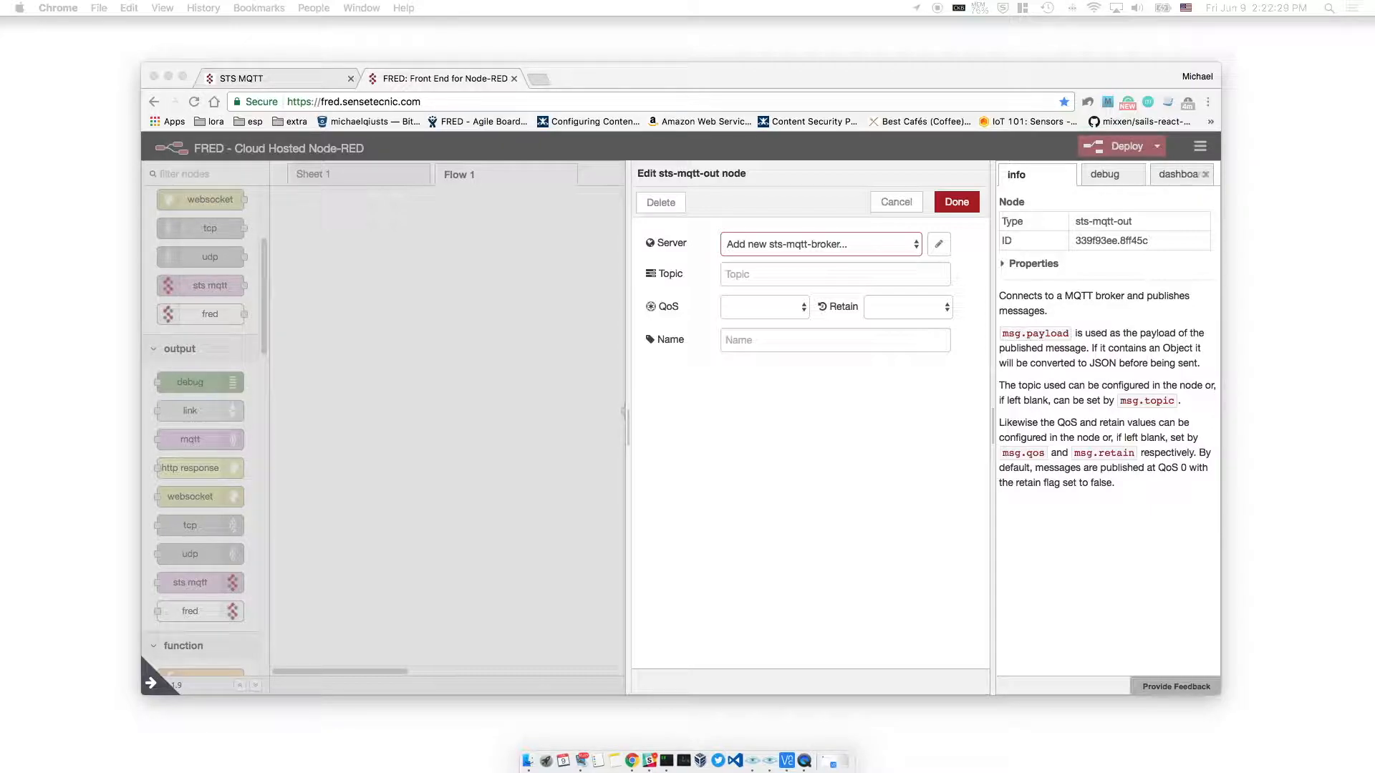
Add a broker config with the test-client ID and key, and set topic users/mqtt_demo/test
{"action": "left_click", "coordinate": [939, 244]}
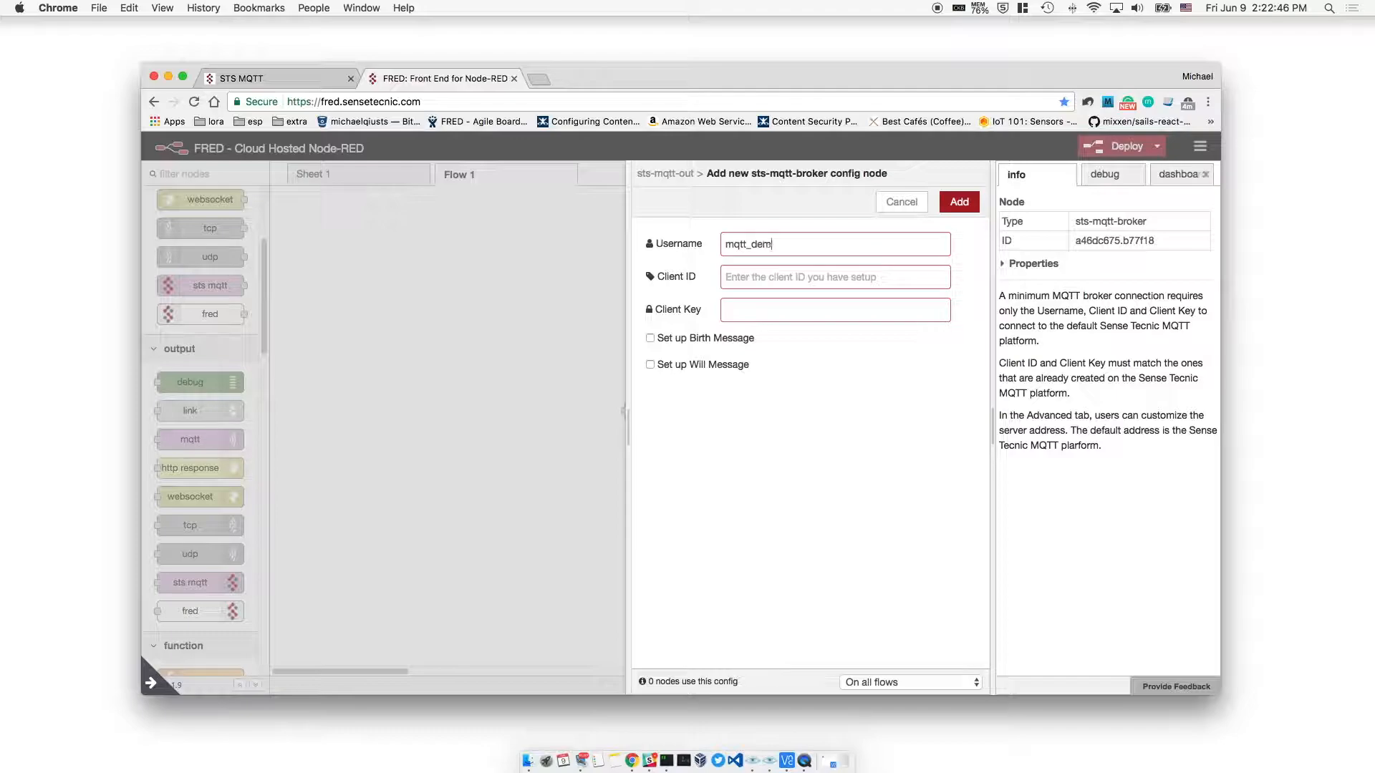
{"action": "key", "text": "Tab"}
{"action": "type", "text": "mqtt_demo-t"}
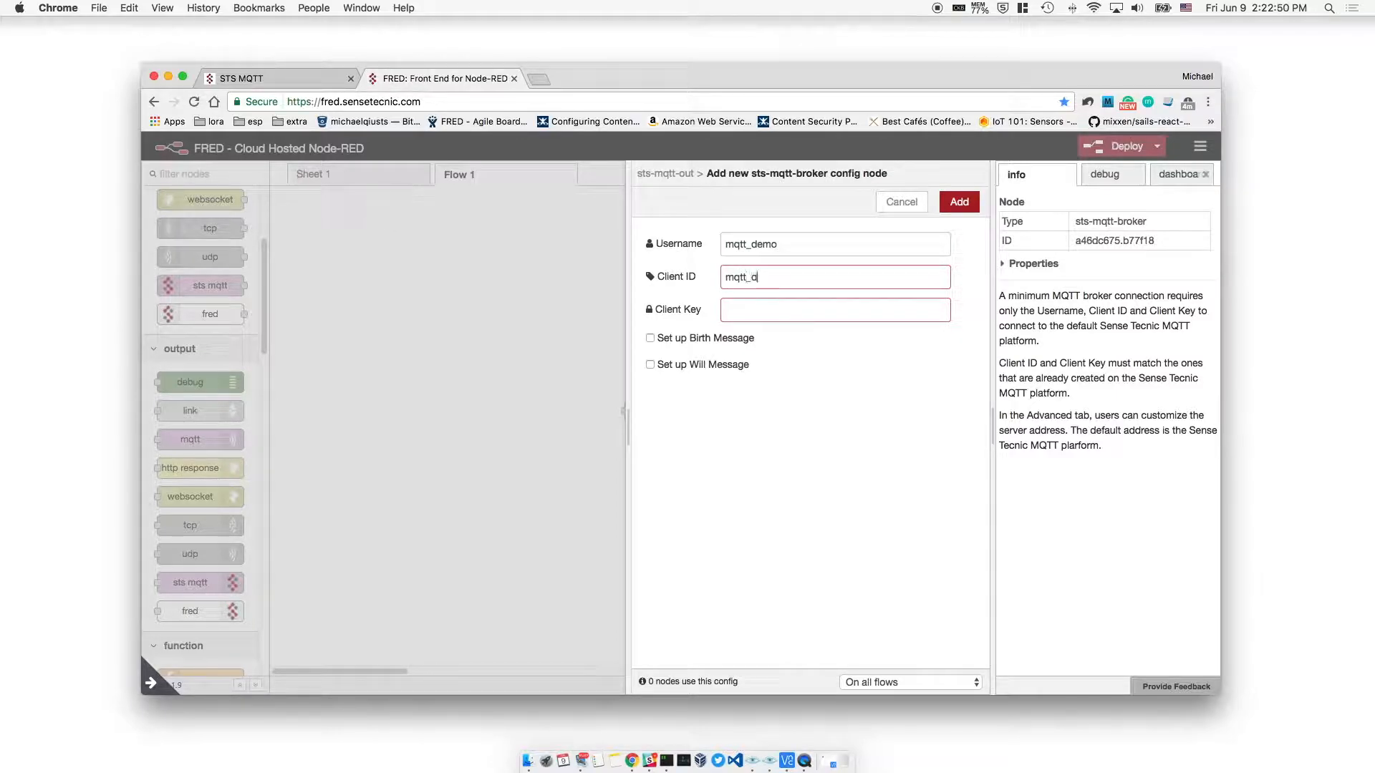
{"action": "left_click", "coordinate": [794, 308]}
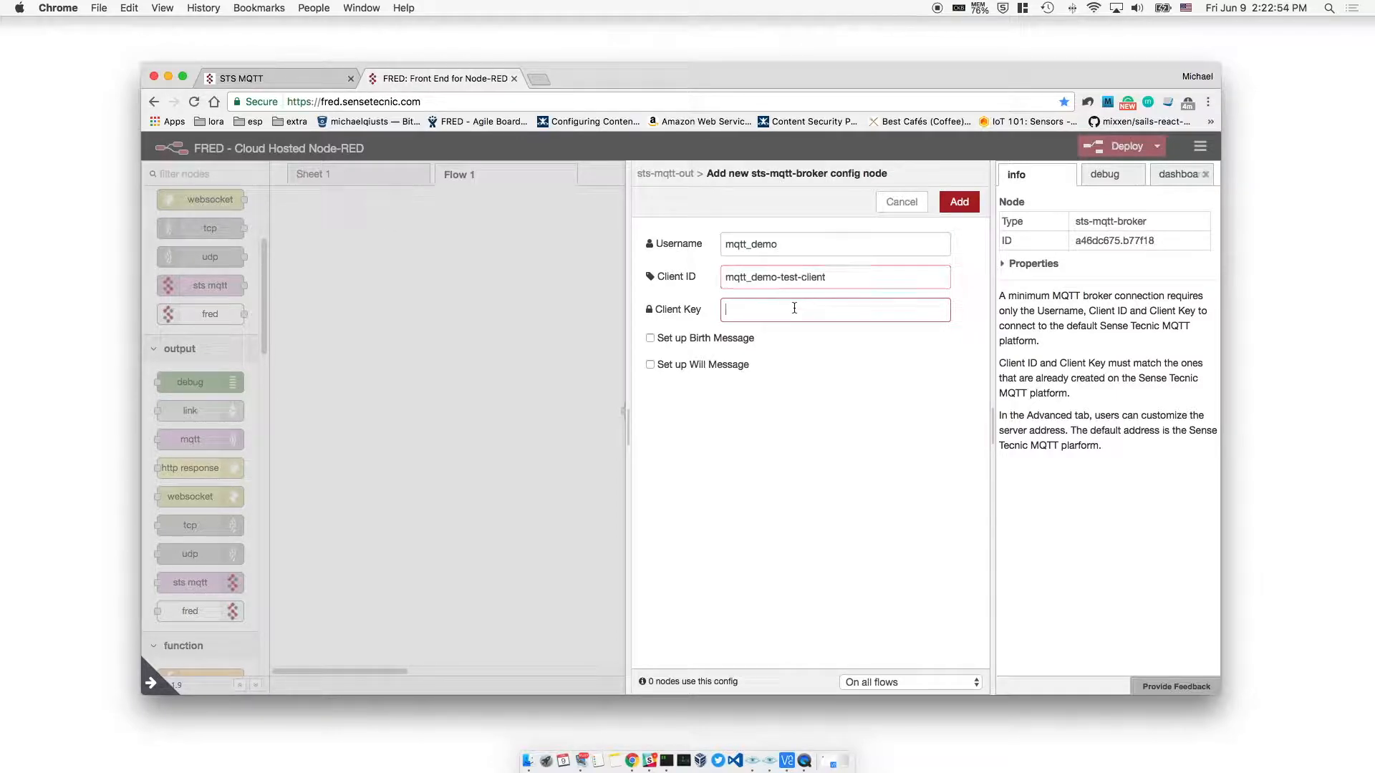
{"action": "left_click", "coordinate": [958, 202]}
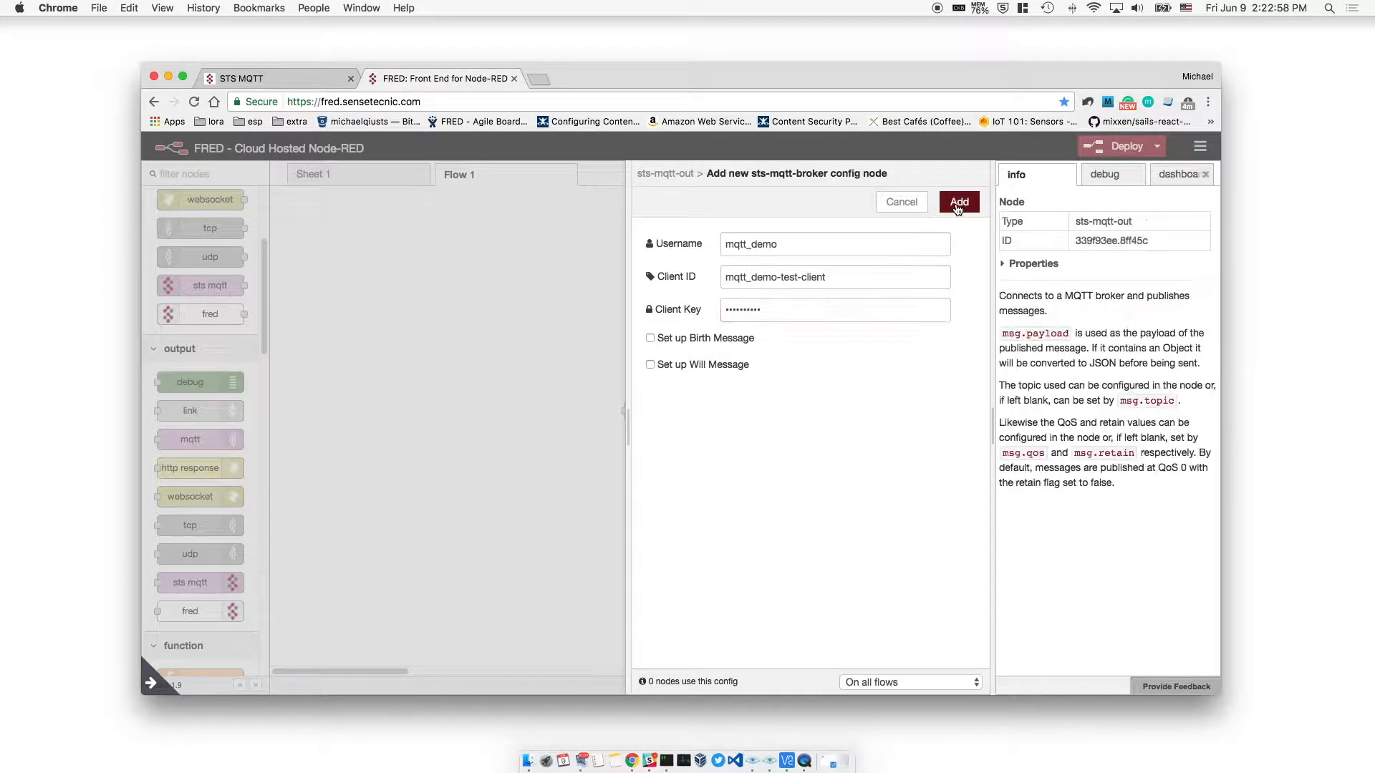
{"action": "left_click", "coordinate": [794, 276]}
{"action": "type", "text": "users/mqtt_demo/test"}
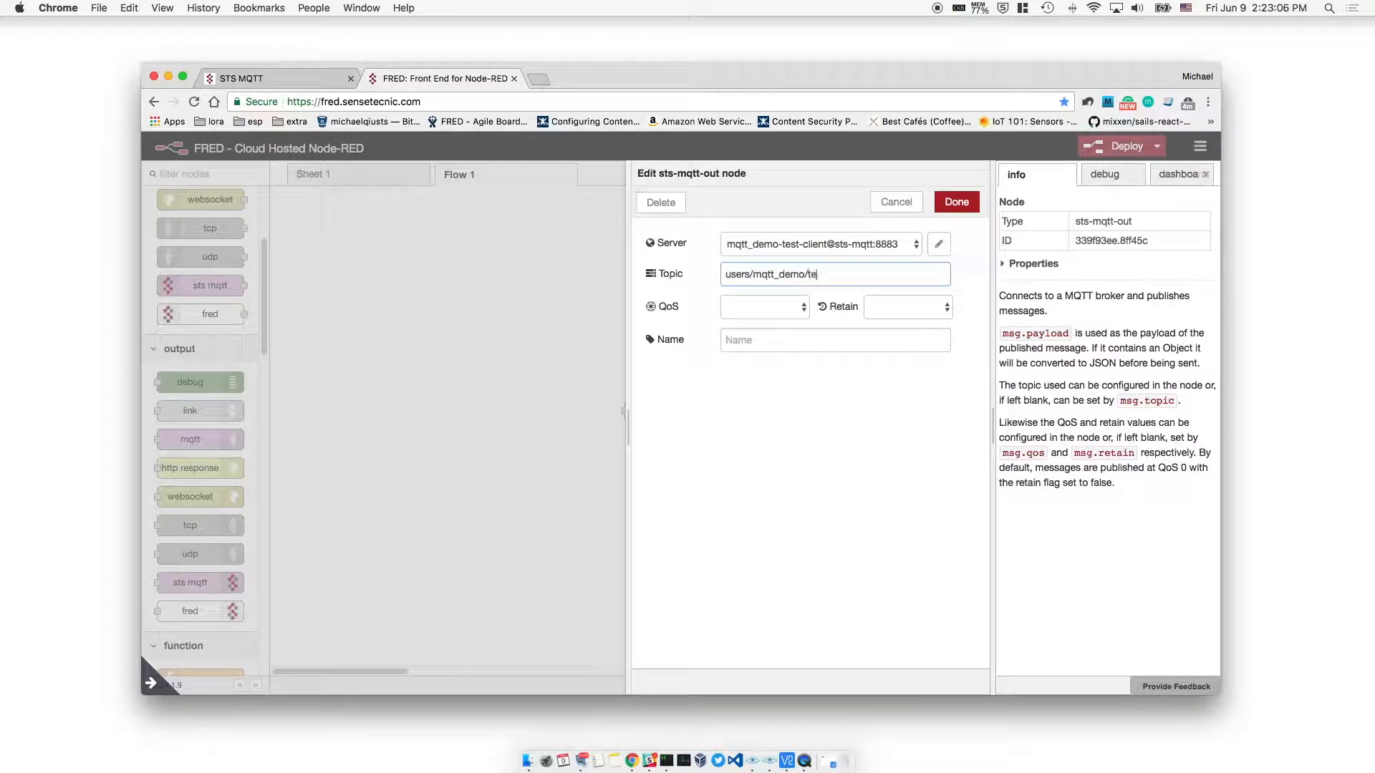
Save the output node and wire a new inject node into it
{"action": "left_click", "coordinate": [964, 205]}
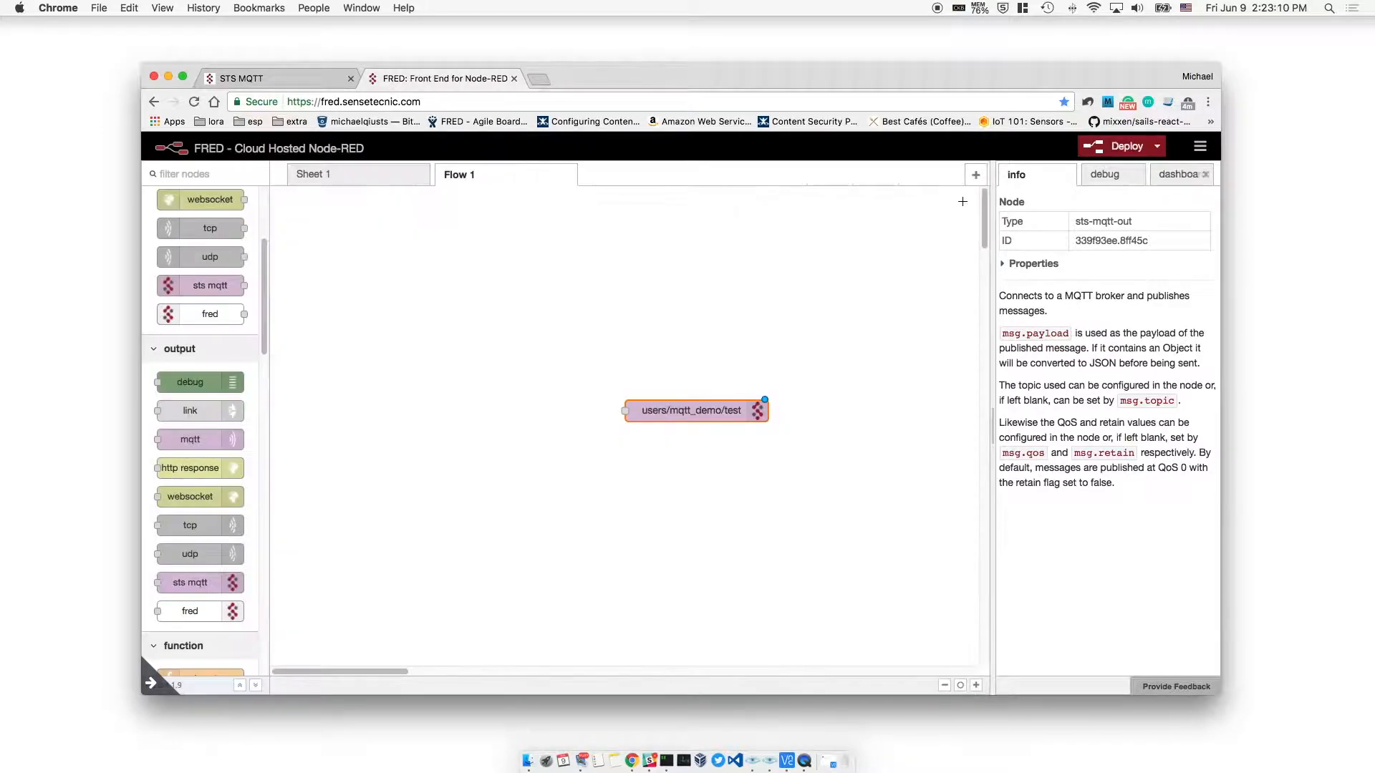
{"action": "scroll", "coordinate": [194, 279], "scroll_direction": "up", "scroll_amount": 5}
{"action": "left_click_drag", "start_coordinate": [203, 233], "coordinate": [625, 410]}
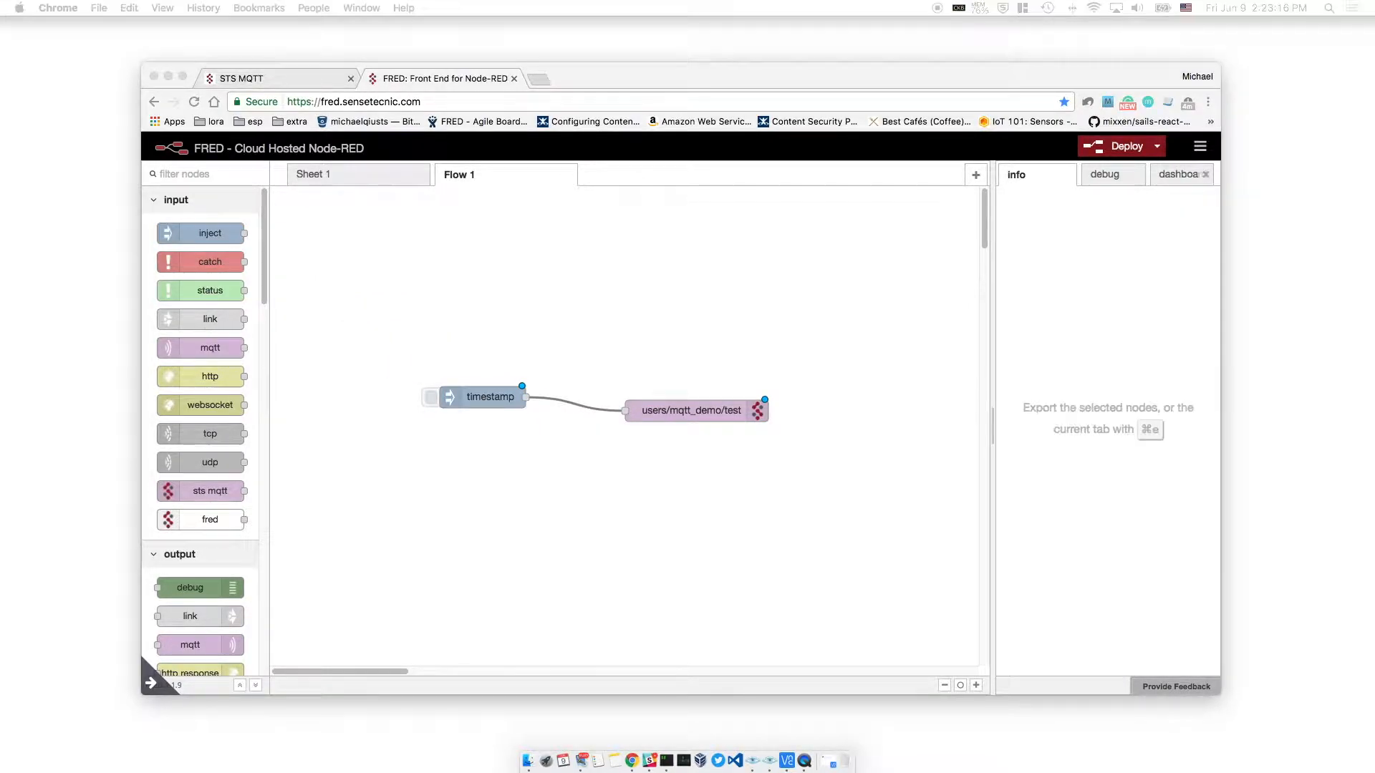
Set the inject payload to the string 'hello world!' and deploy, confirming the warning
{"action": "double_click", "coordinate": [489, 400]}
{"action": "left_click", "coordinate": [730, 244]}
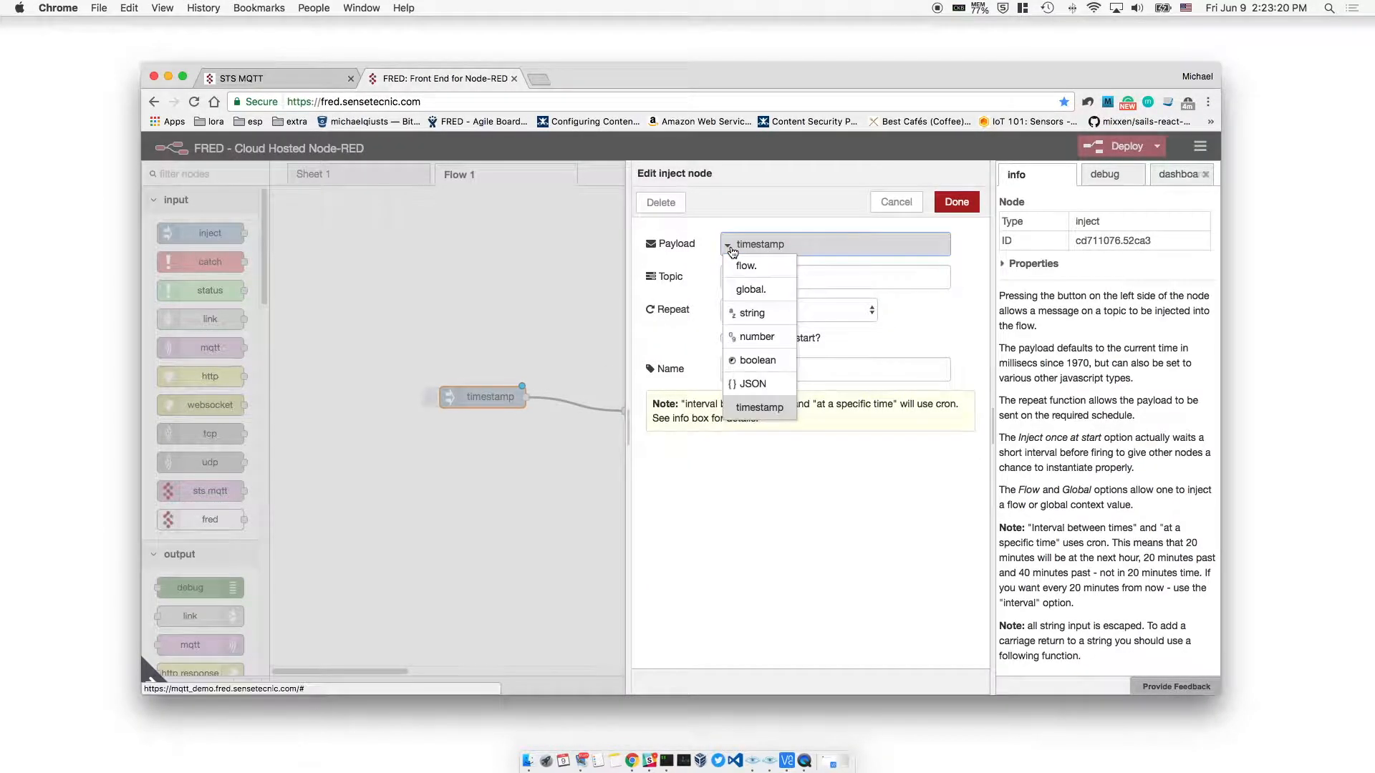
{"action": "left_click", "coordinate": [751, 313]}
{"action": "type", "text": "hello world!"}
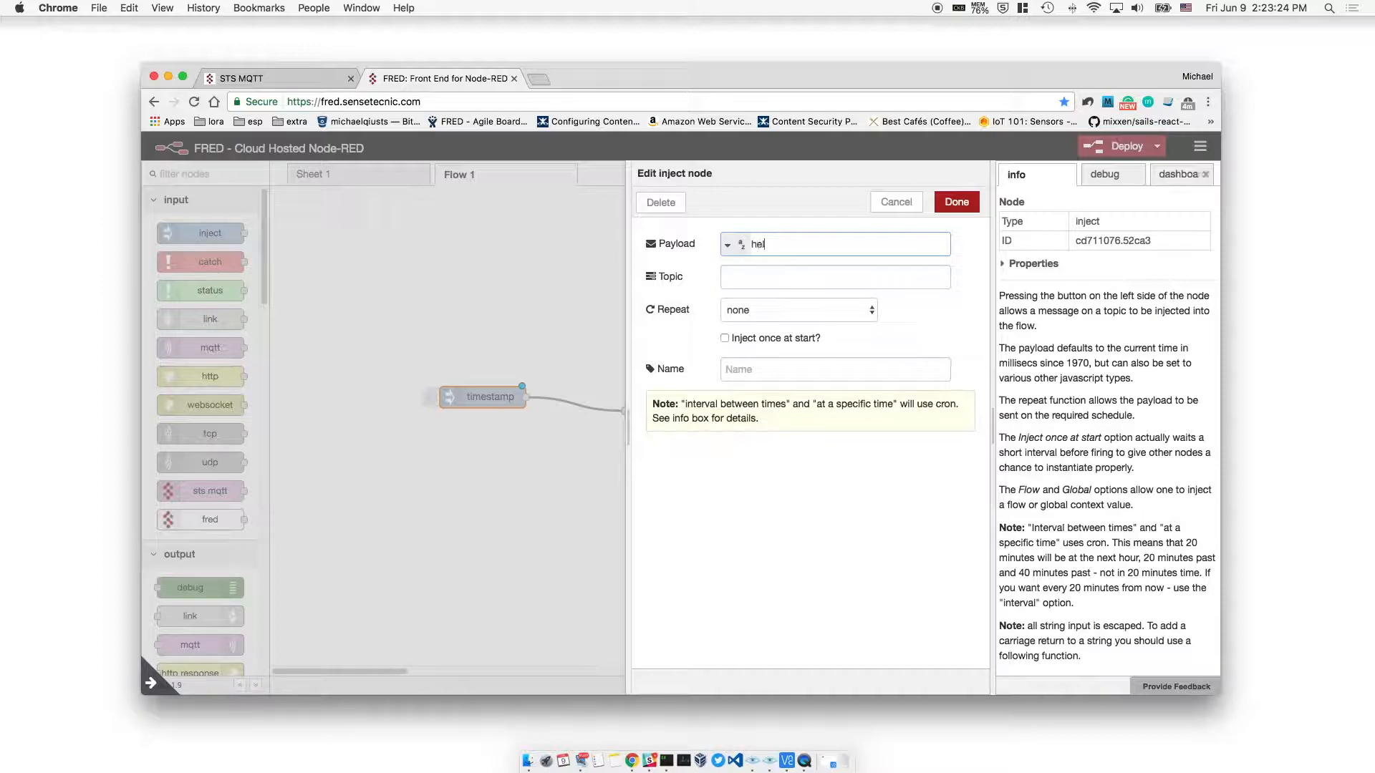
{"action": "left_click", "coordinate": [956, 201]}
{"action": "left_click", "coordinate": [1108, 147]}
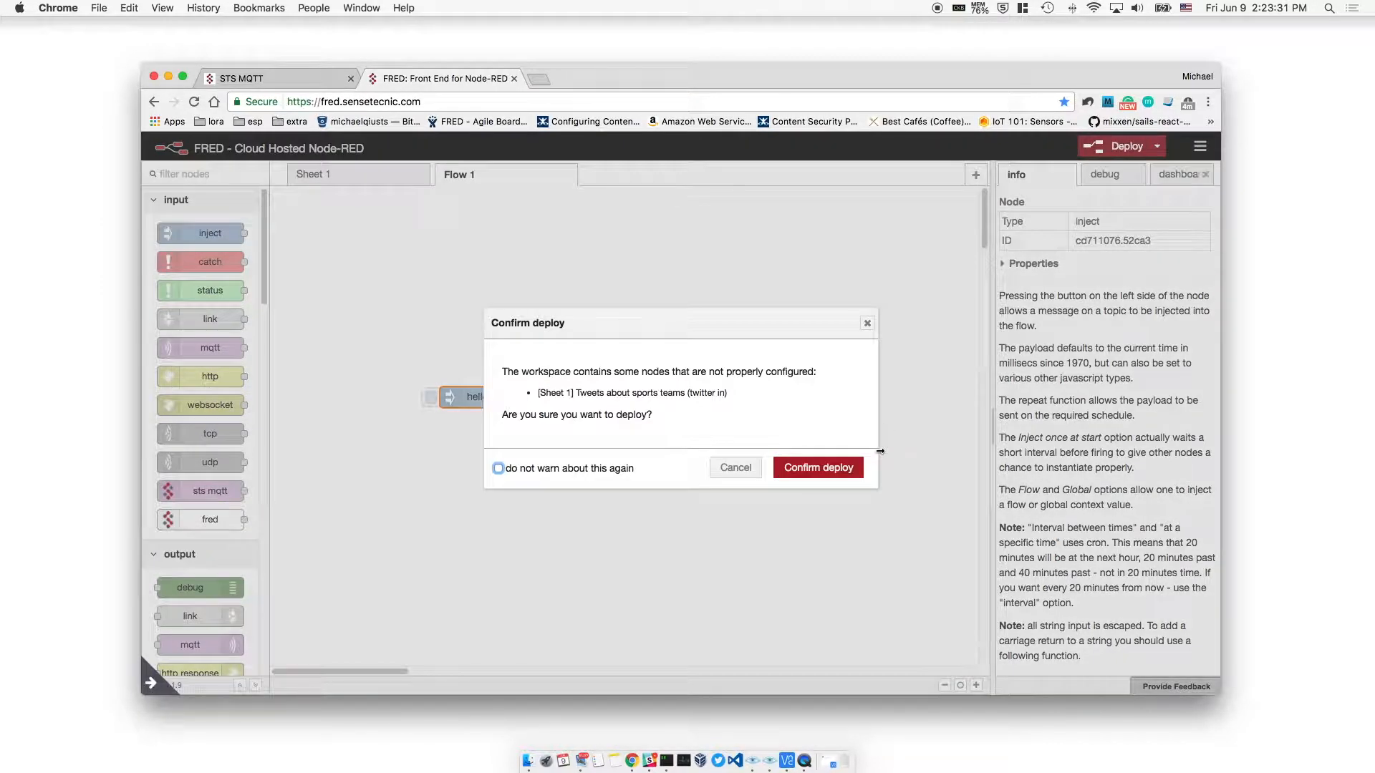
{"action": "left_click", "coordinate": [797, 470]}
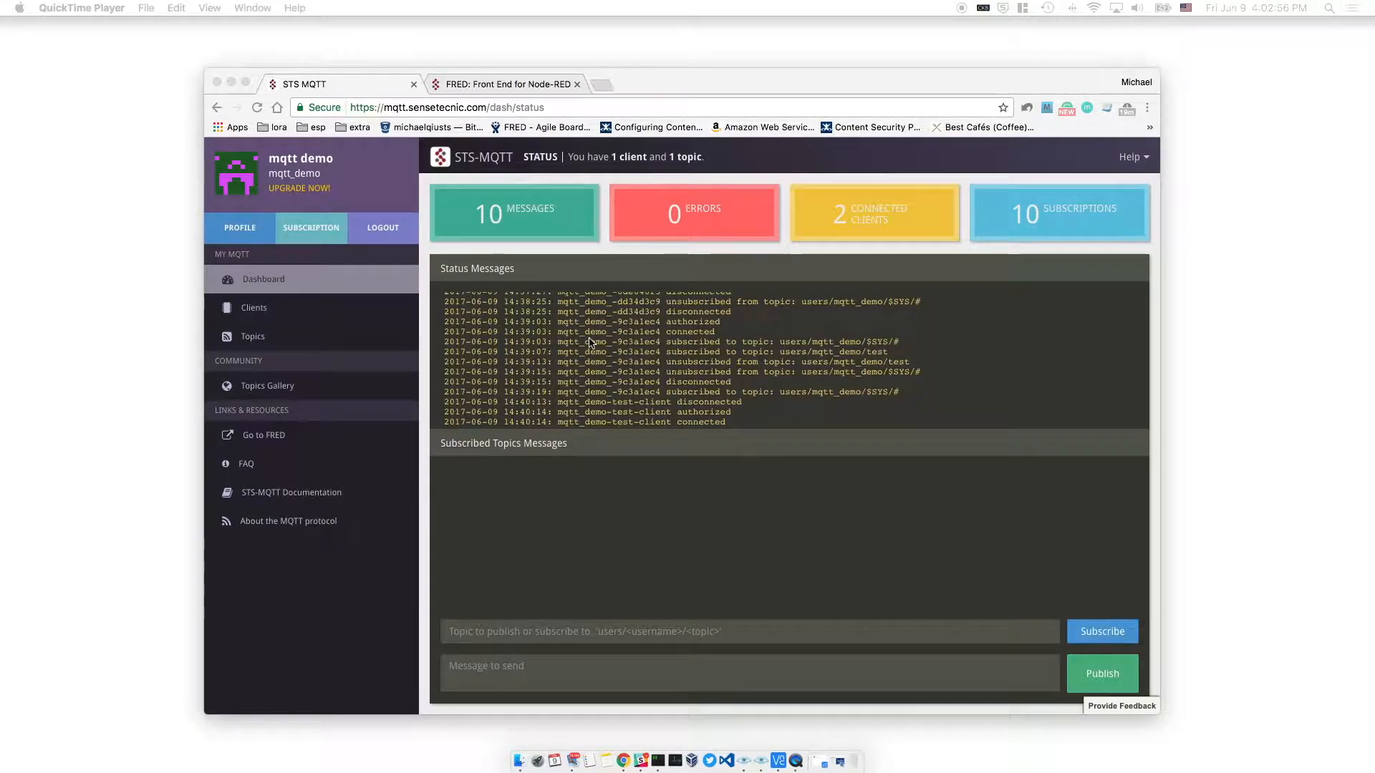
Subscribe the STS-MQTT dashboard to users/mqtt_demo/test
{"action": "left_click", "coordinate": [354, 78]}
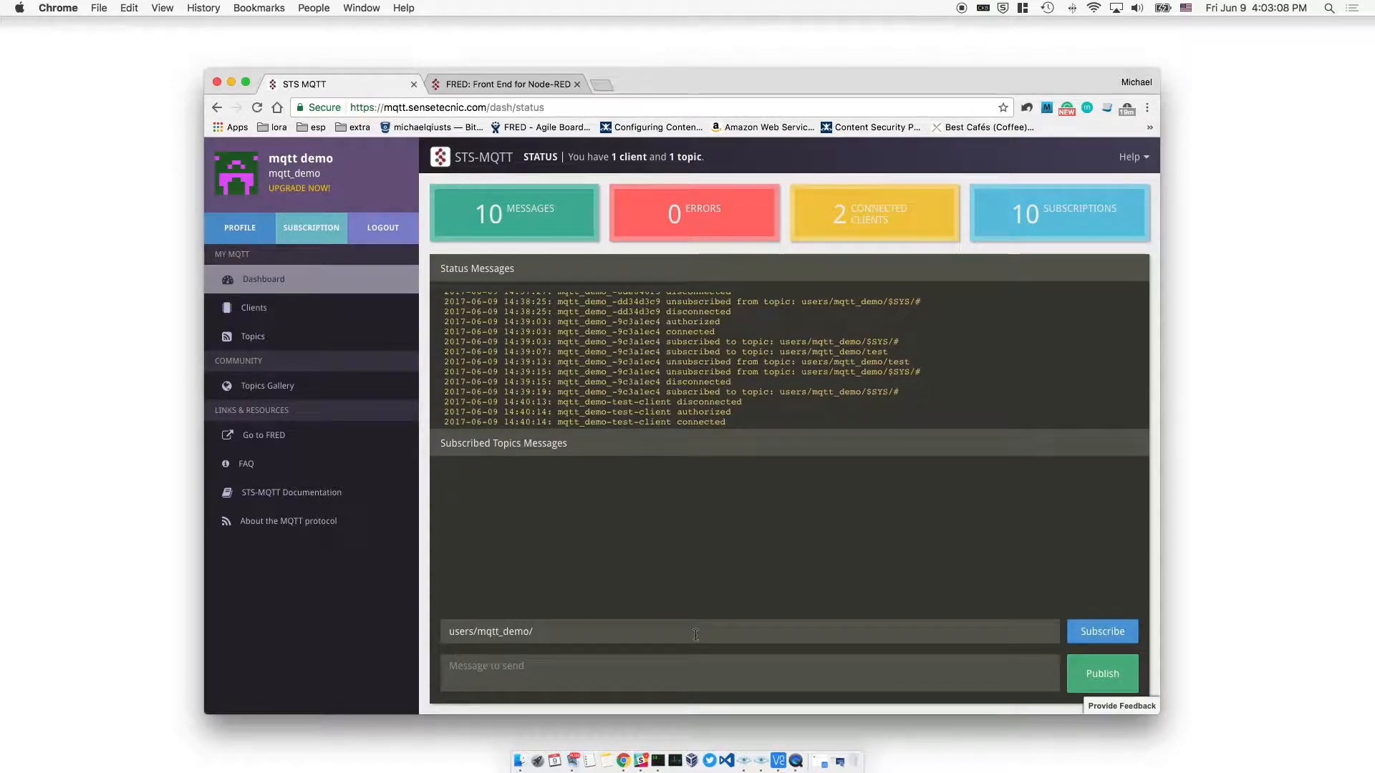
{"action": "type", "text": "test"}
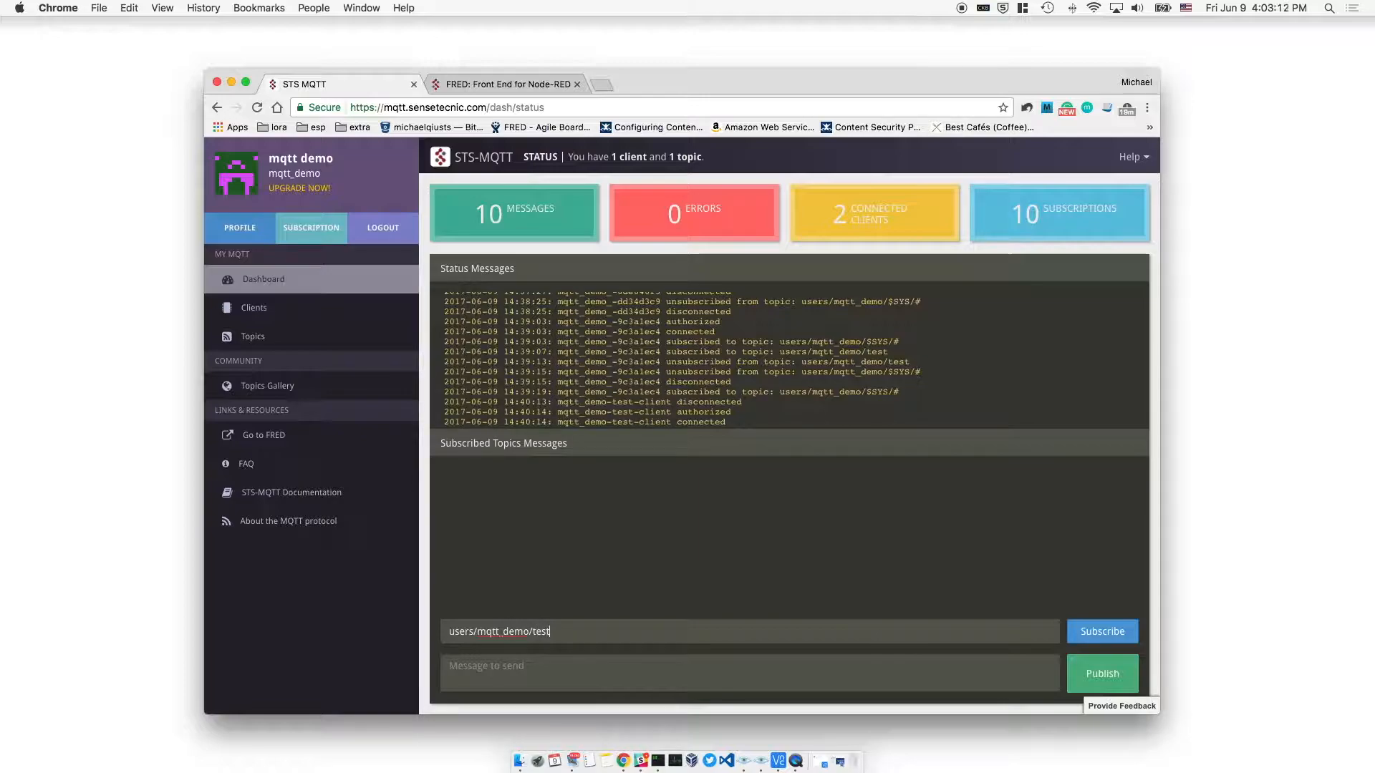
{"action": "left_click", "coordinate": [1113, 642]}
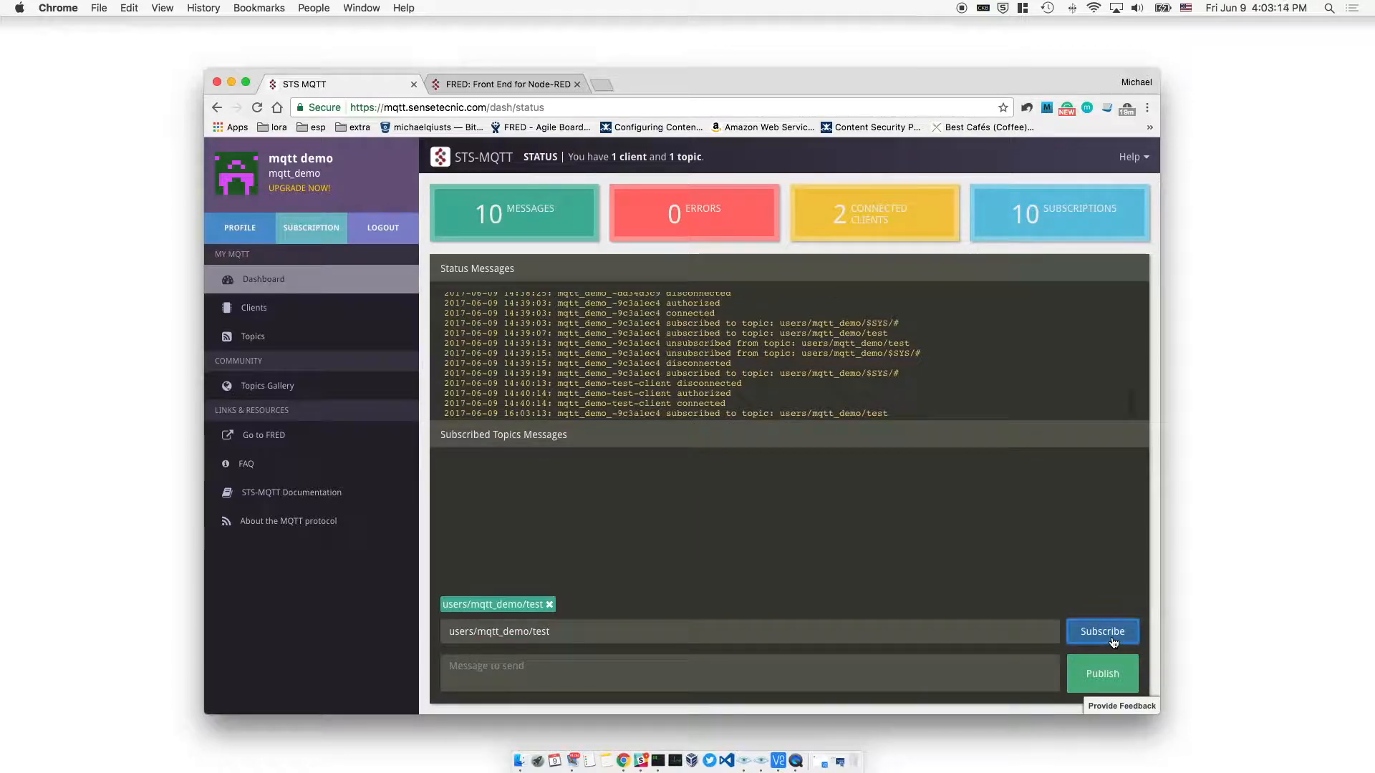
Fire the inject node in FRED and view 'hello world!' on the dashboard
{"action": "left_click", "coordinate": [505, 83]}
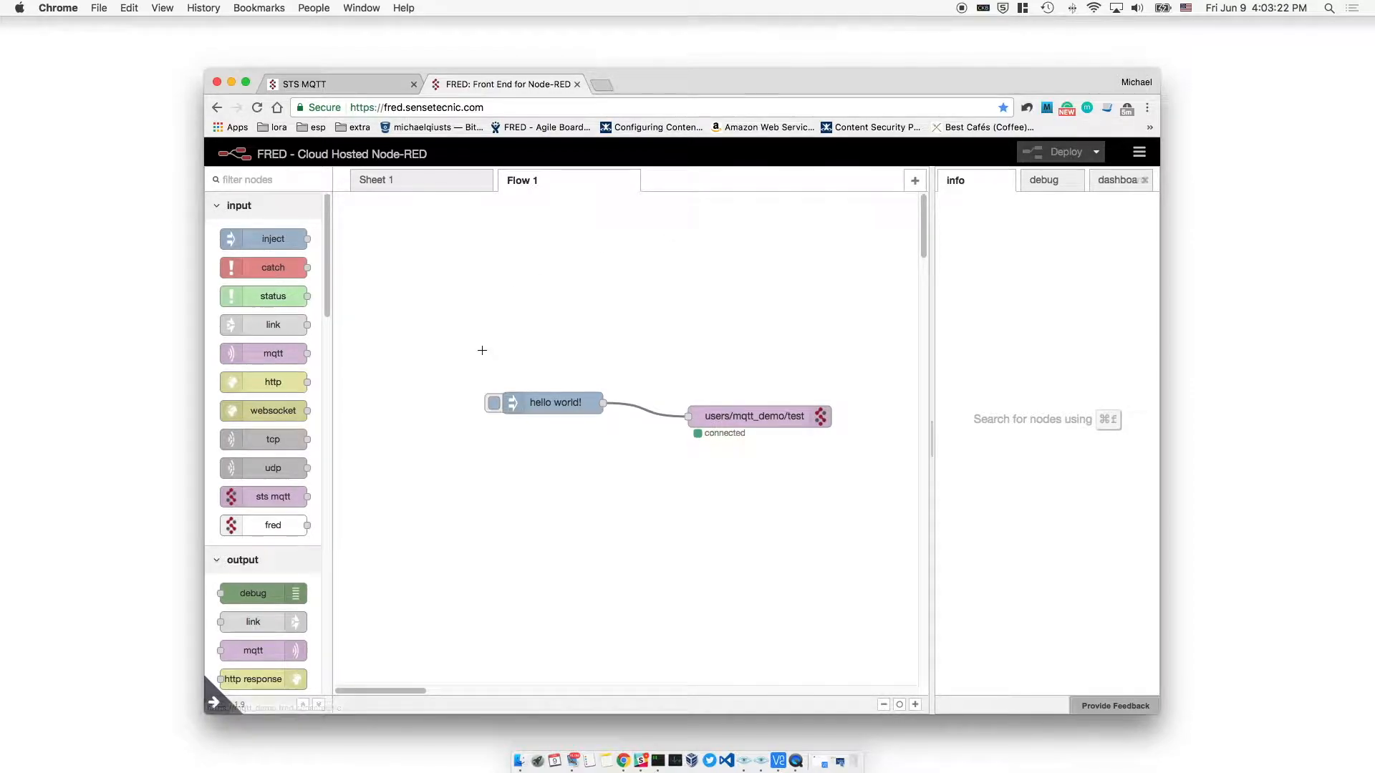
{"action": "left_click", "coordinate": [494, 404]}
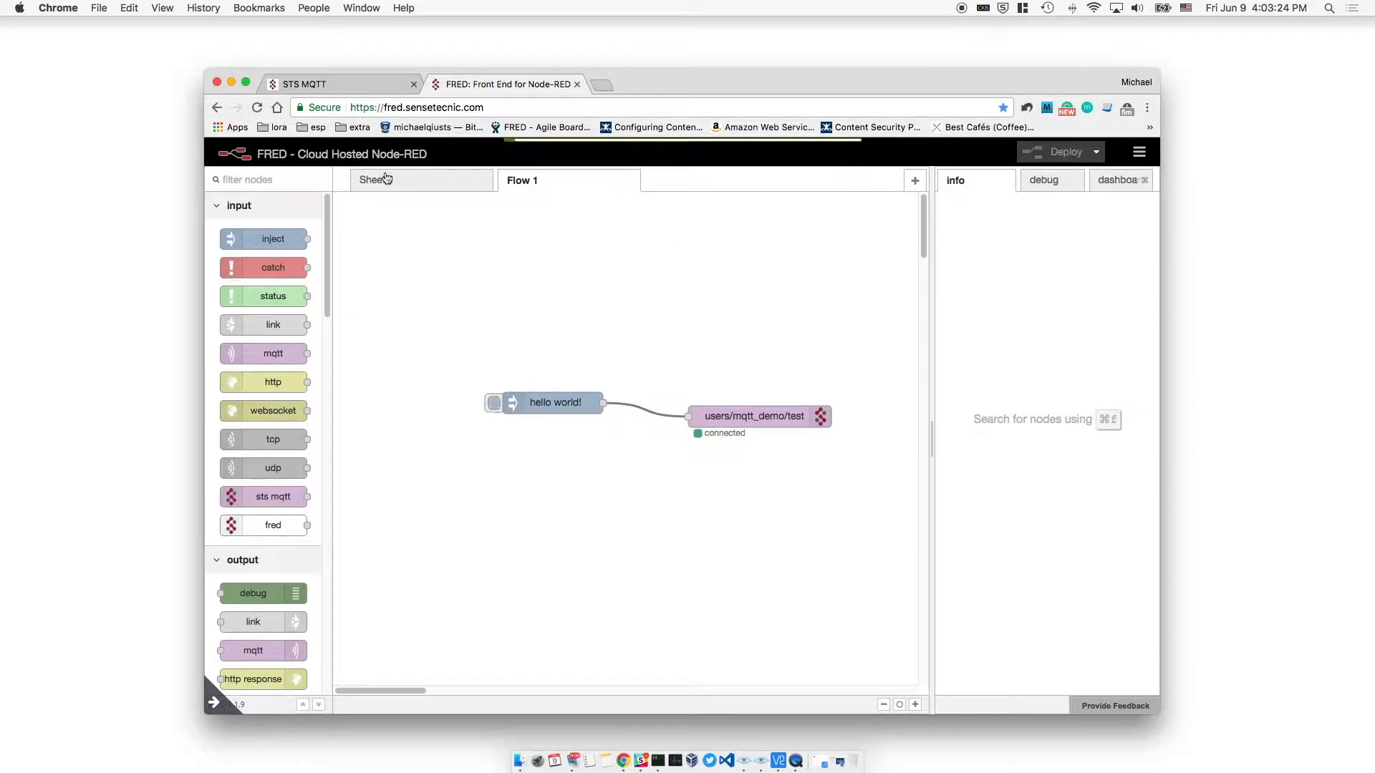
{"action": "left_click", "coordinate": [323, 84]}
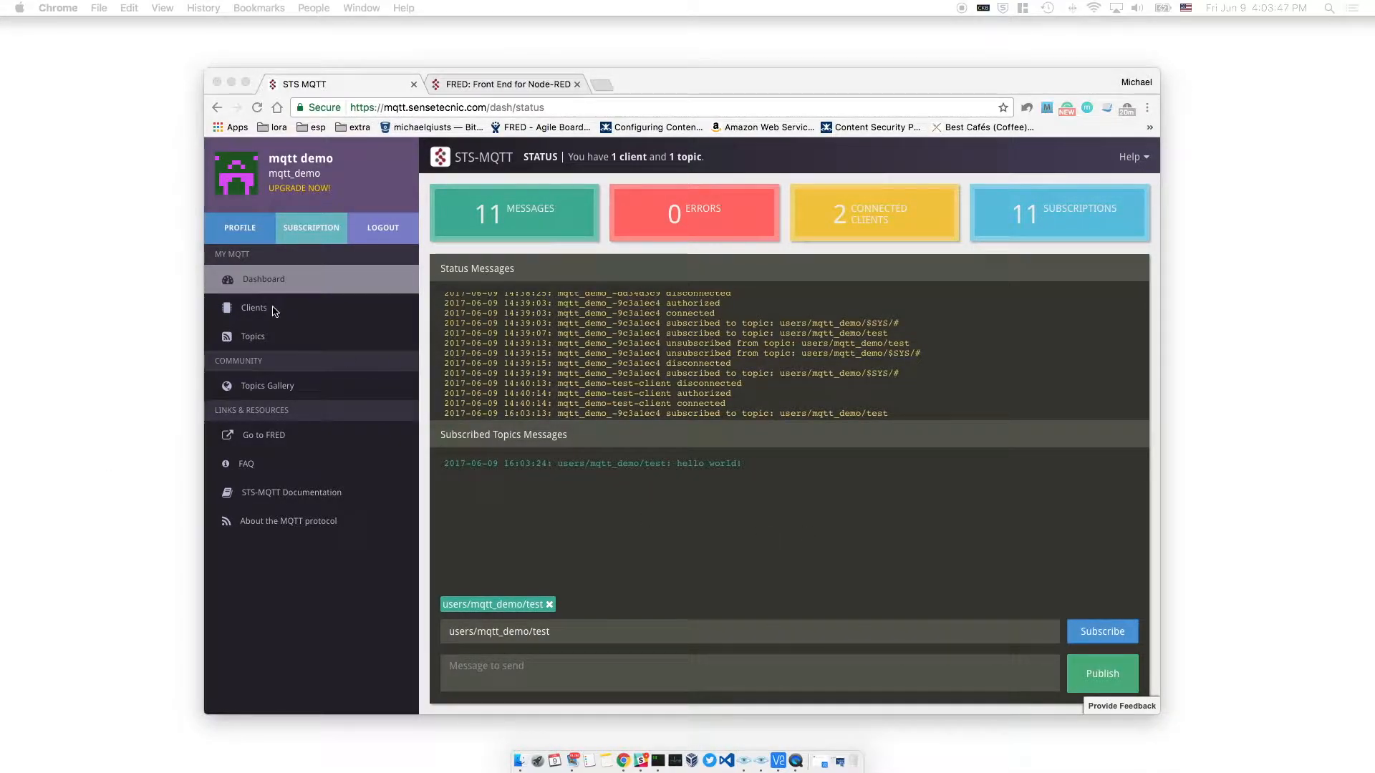
Start a new STS-MQTT client with ID mqtt_demo-test-client-pi and name 'client for pi'
{"action": "left_click", "coordinate": [262, 308]}
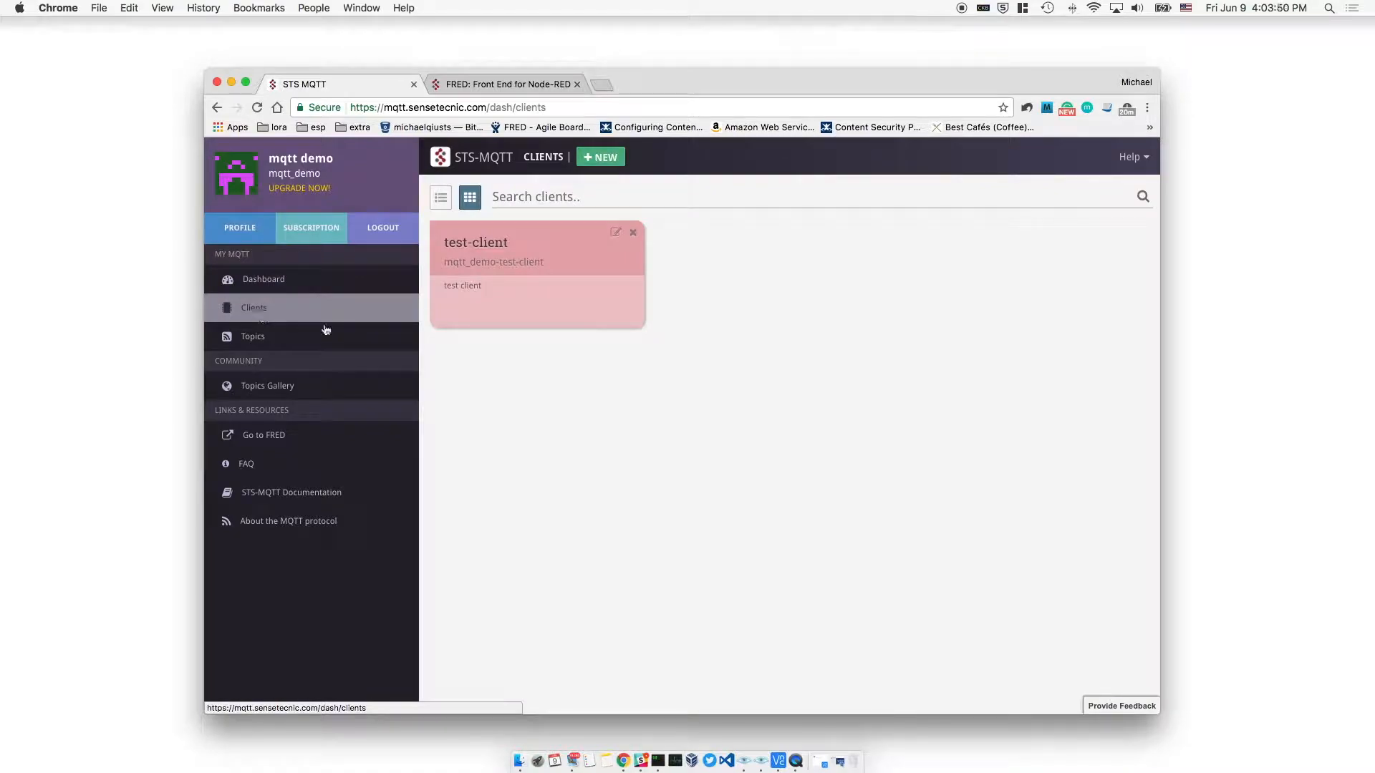
{"action": "left_click", "coordinate": [615, 159]}
{"action": "type", "text": "test-cli"}
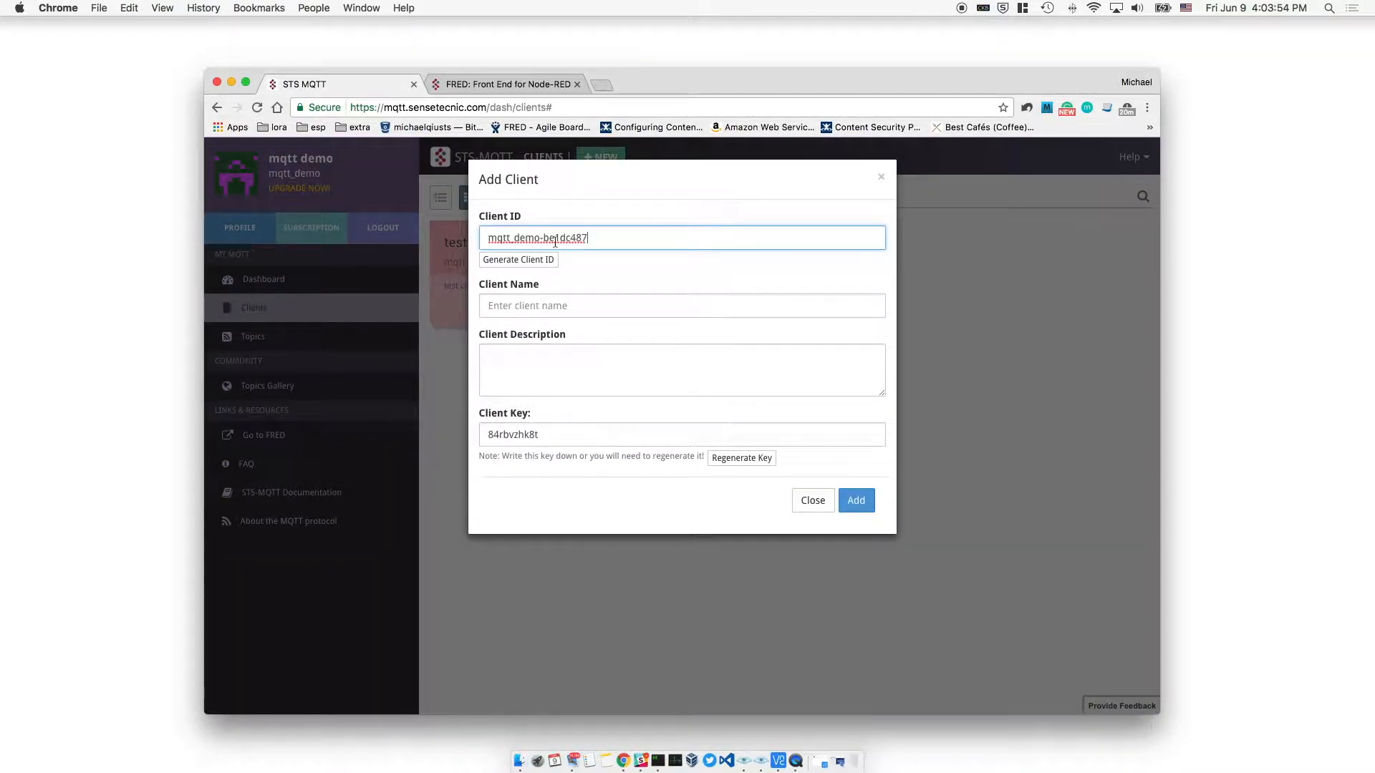
{"action": "type", "text": "ent-pi"}
{"action": "left_click", "coordinate": [564, 307]}
{"action": "type", "text": "client for pi"}
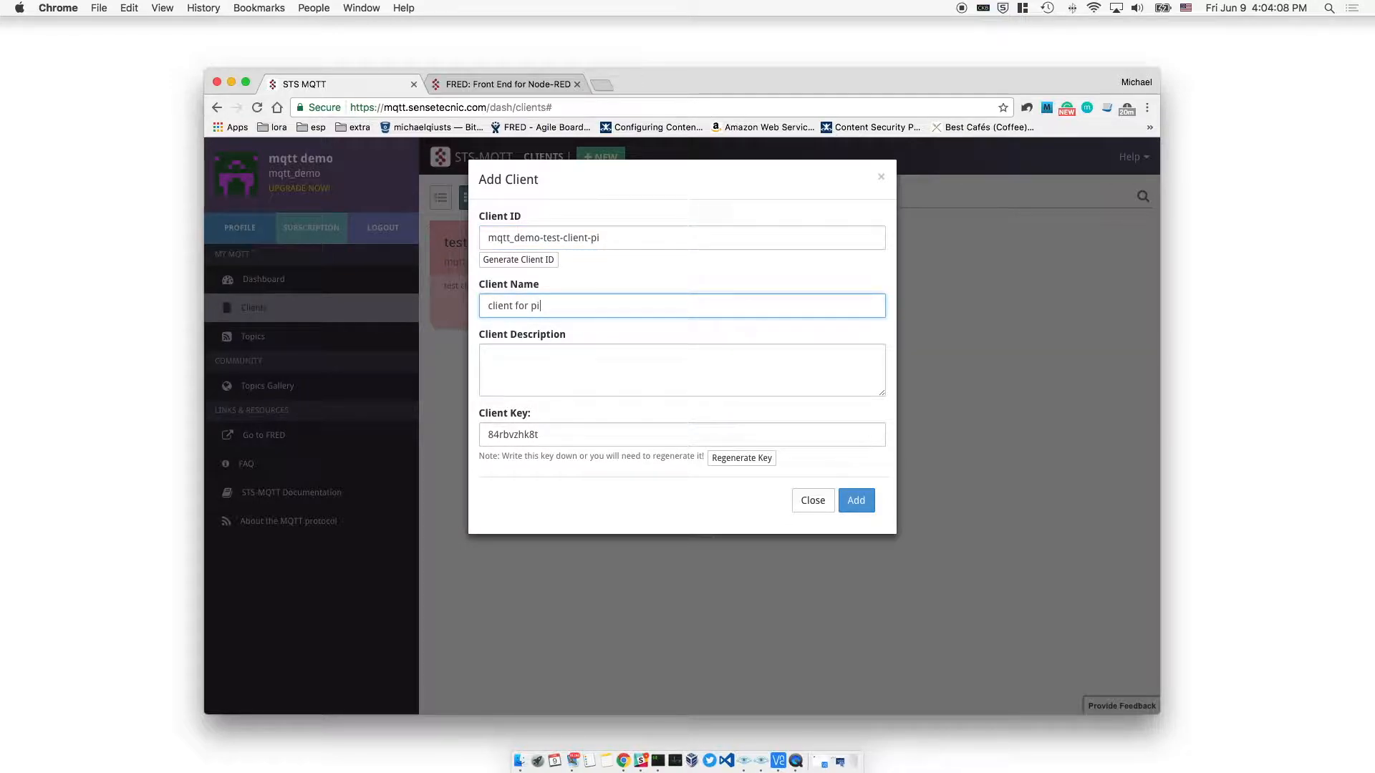
Replace the generated client key with a custom key, add the client, and go to Topics
{"action": "left_click", "coordinate": [534, 435]}
{"action": "double_click", "coordinate": [533, 434]}
{"action": "type", "text": "12345"}
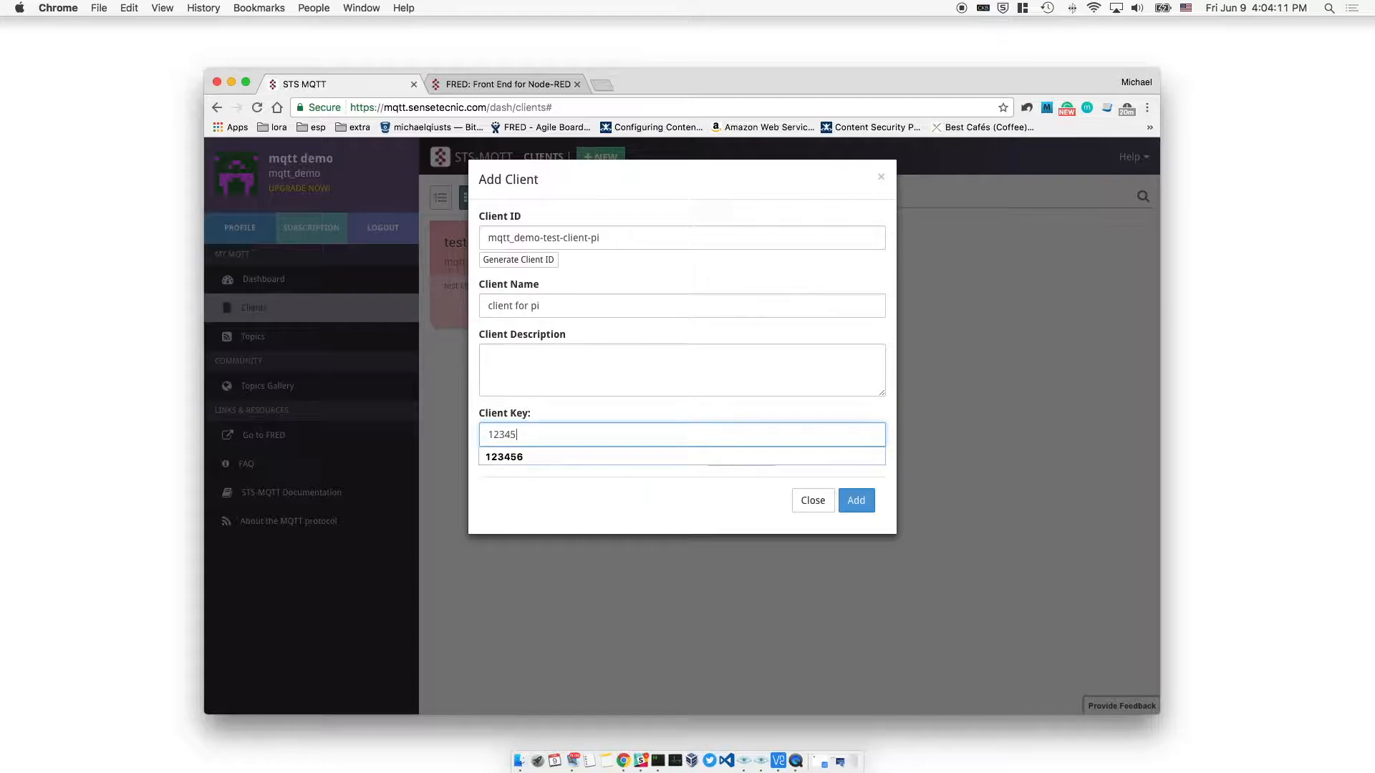
{"action": "type", "text": "6"}
{"action": "left_click", "coordinate": [857, 500]}
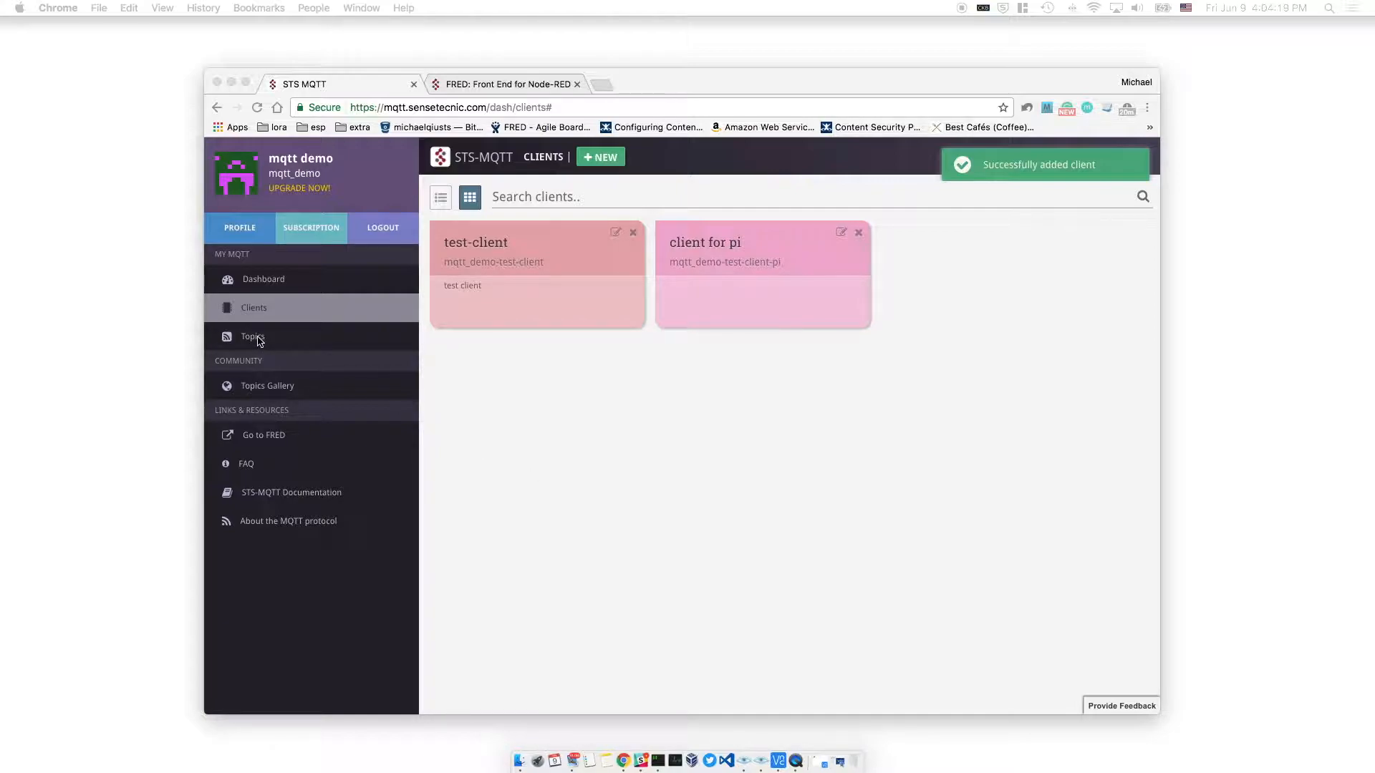
{"action": "left_click", "coordinate": [290, 341]}
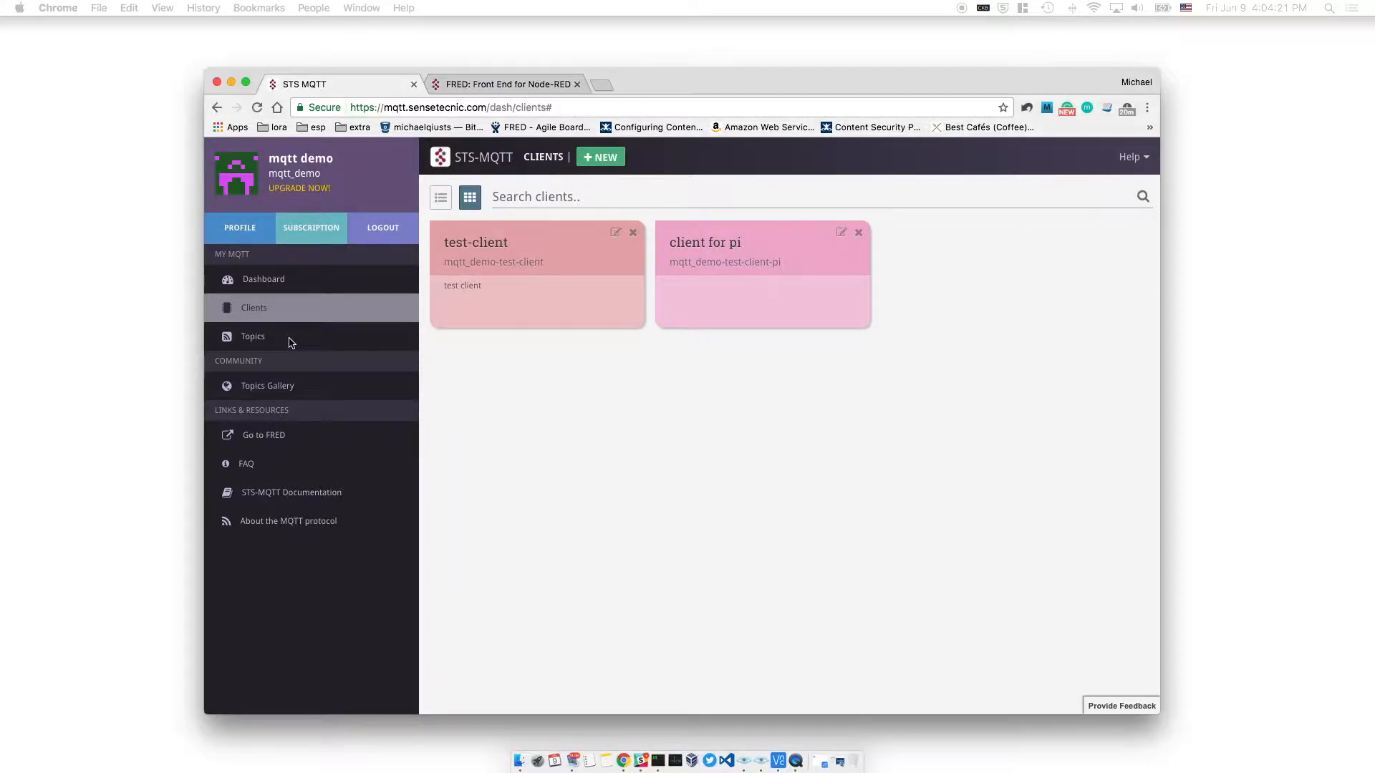
{"action": "left_click", "coordinate": [269, 345]}
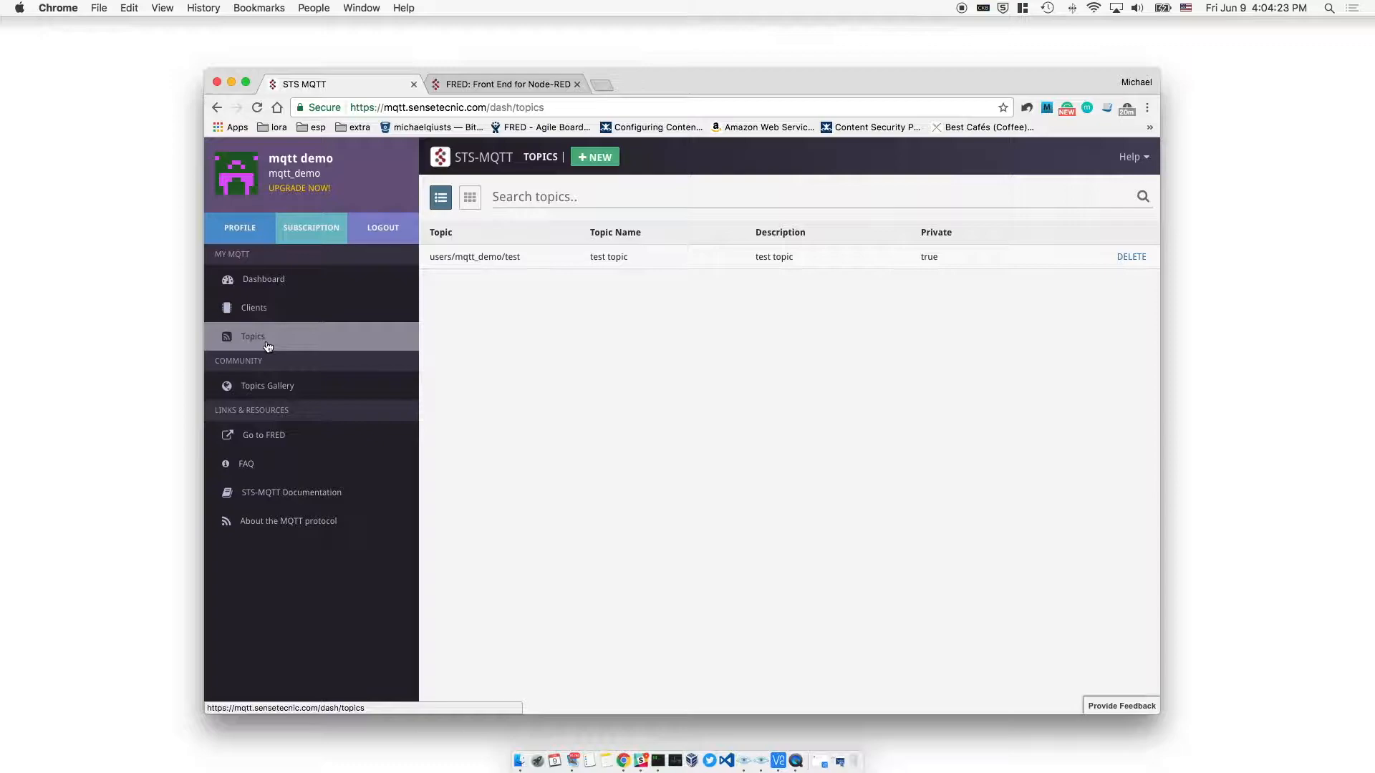
Add the private topic users/mqtt_demo/pi with the name 'topic for pi'
{"action": "left_click", "coordinate": [593, 159]}
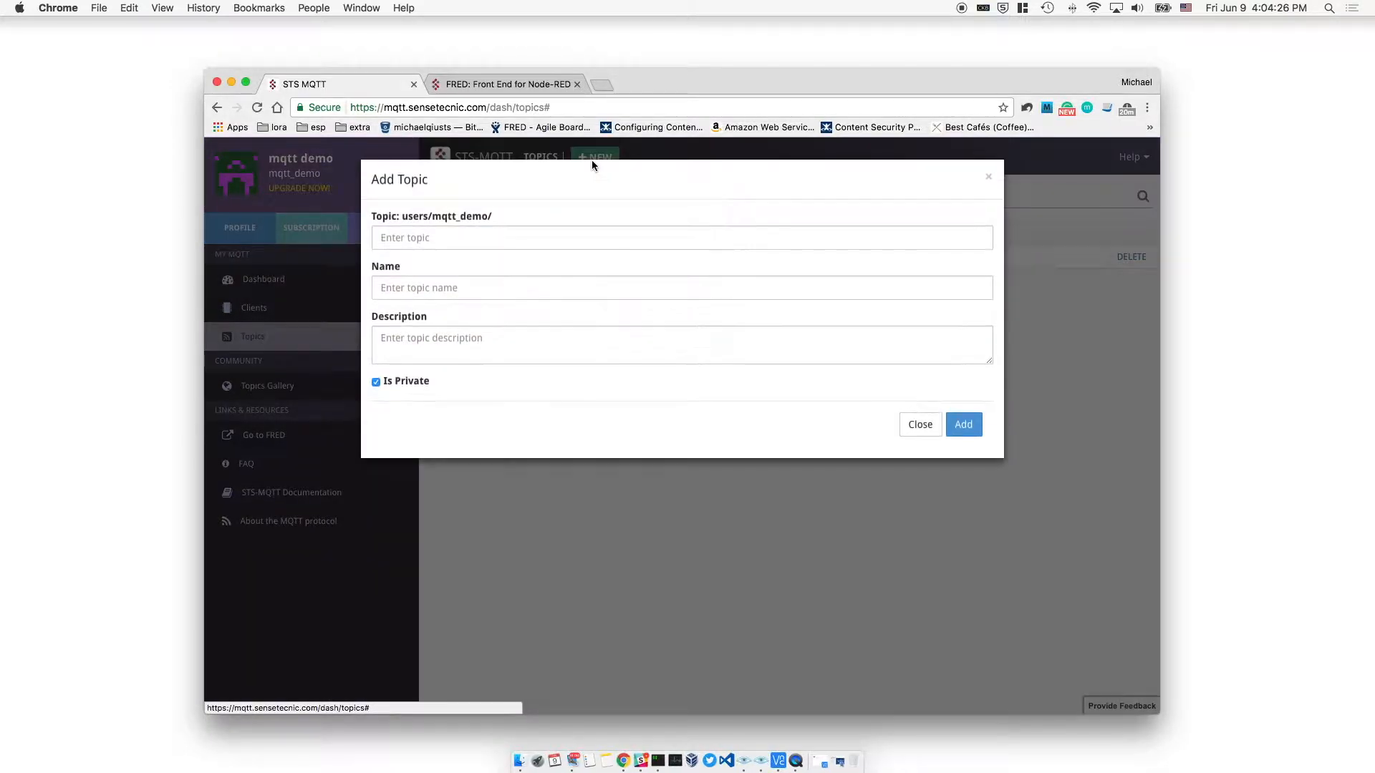
{"action": "left_click", "coordinate": [489, 237]}
{"action": "type", "text": "pi"}
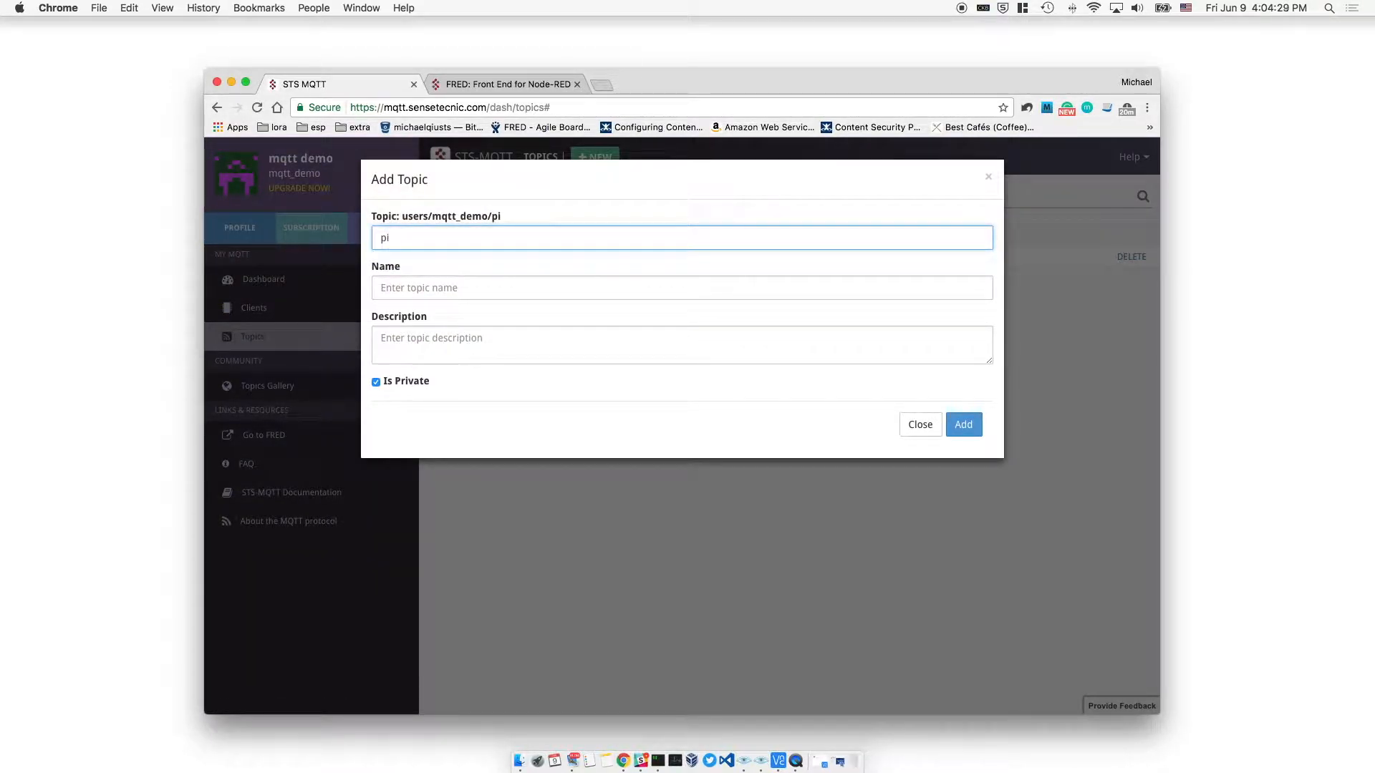
{"action": "left_click", "coordinate": [478, 287]}
{"action": "type", "text": "topic for pi"}
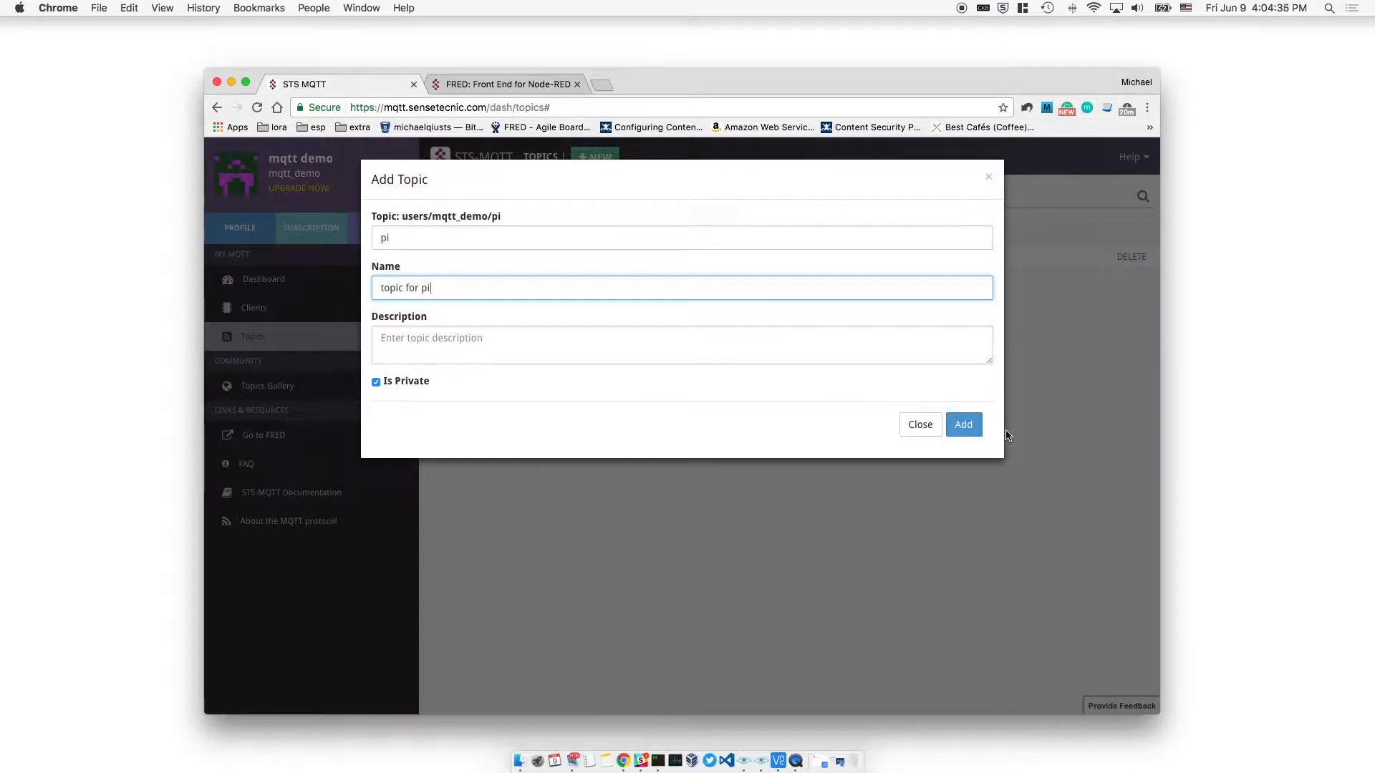
{"action": "left_click", "coordinate": [957, 431]}
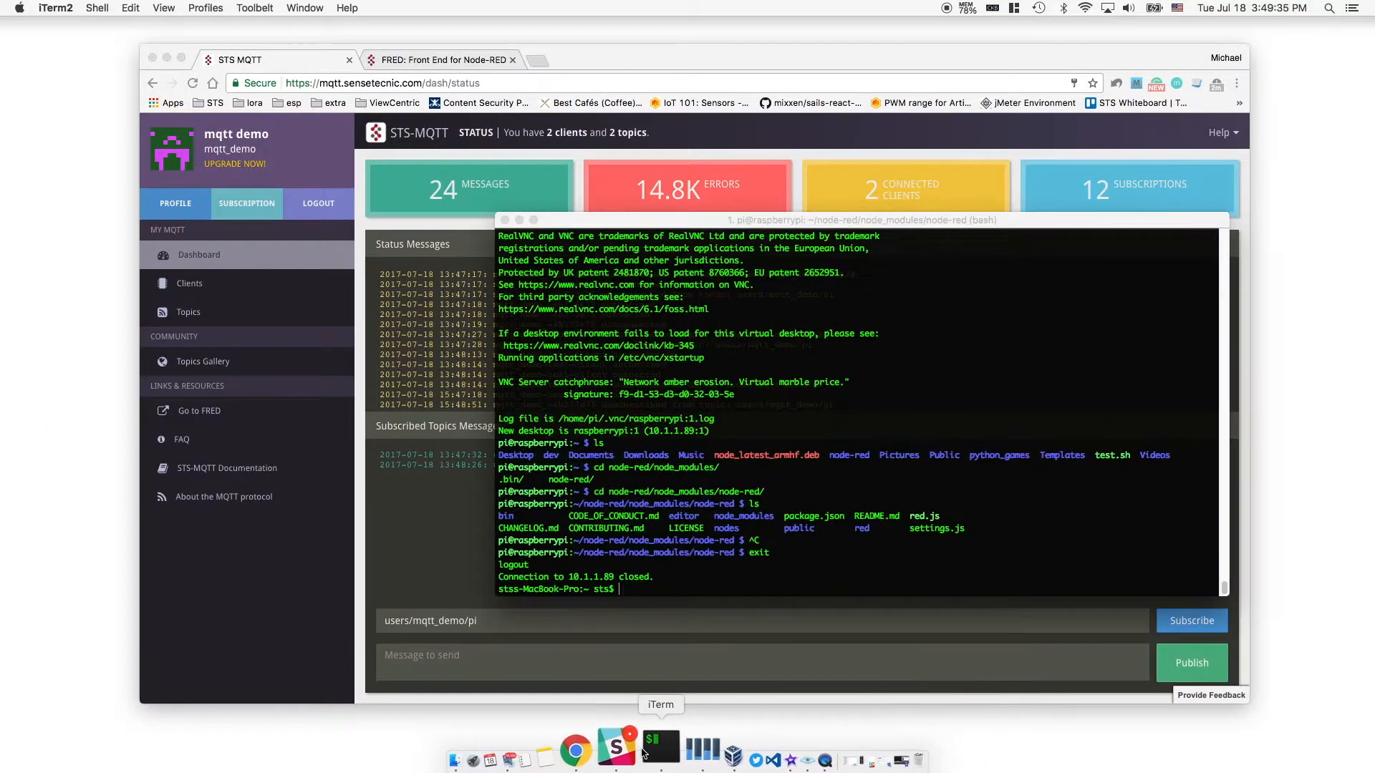
SSH into the Pi at 10.1.1.89, cd to node-red/node_modules/node-red/, and run 'node red.js'
{"action": "left_click", "coordinate": [659, 748]}
{"action": "key", "text": "Up"}
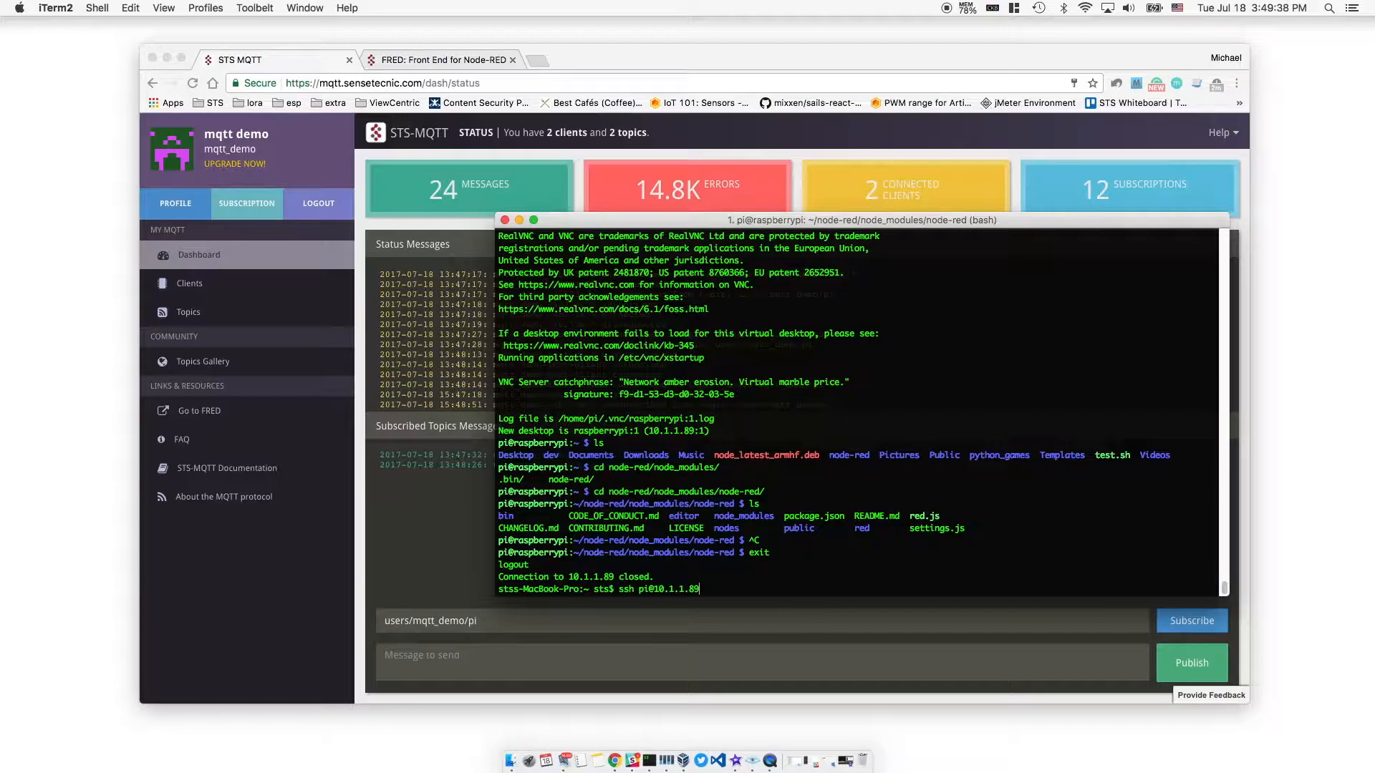
{"action": "key", "text": "Return"}
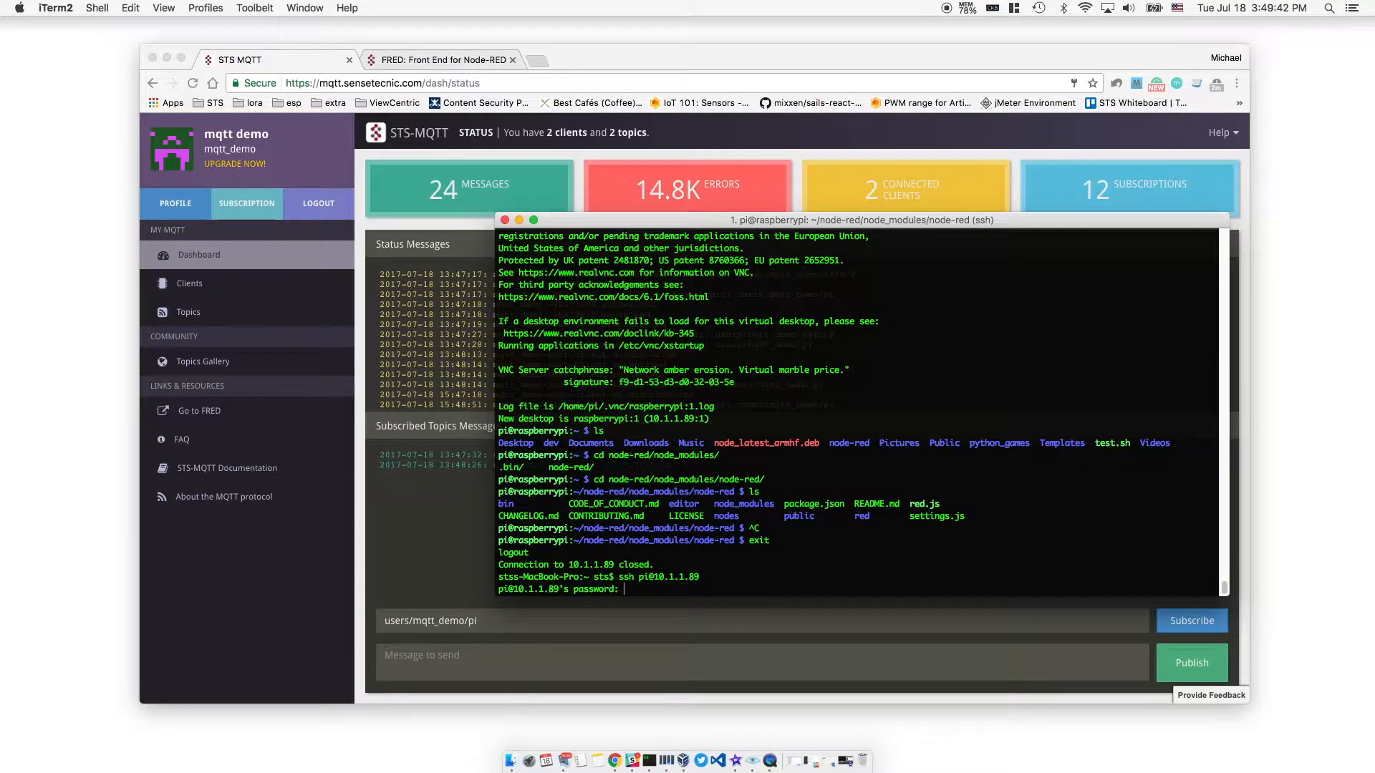
{"action": "key", "text": "Return"}
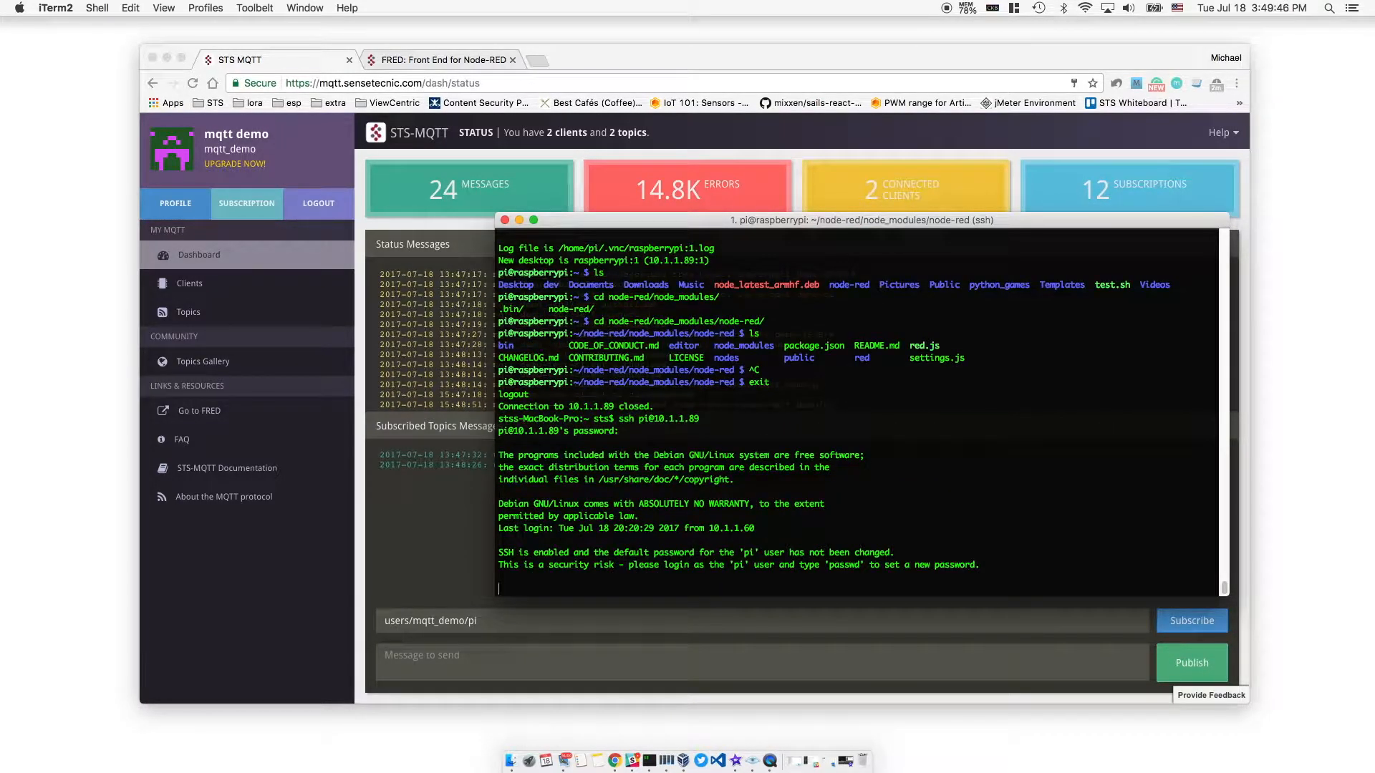
{"action": "type", "text": "ls"}
{"action": "key", "text": "Return"}
{"action": "type", "text": "cd node-red/node_modules/node-red/"}
{"action": "key", "text": "Return"}
{"action": "type", "text": "ls"}
{"action": "key", "text": "Return"}
{"action": "type", "text": "node red.js"}
{"action": "key", "text": "Return"}
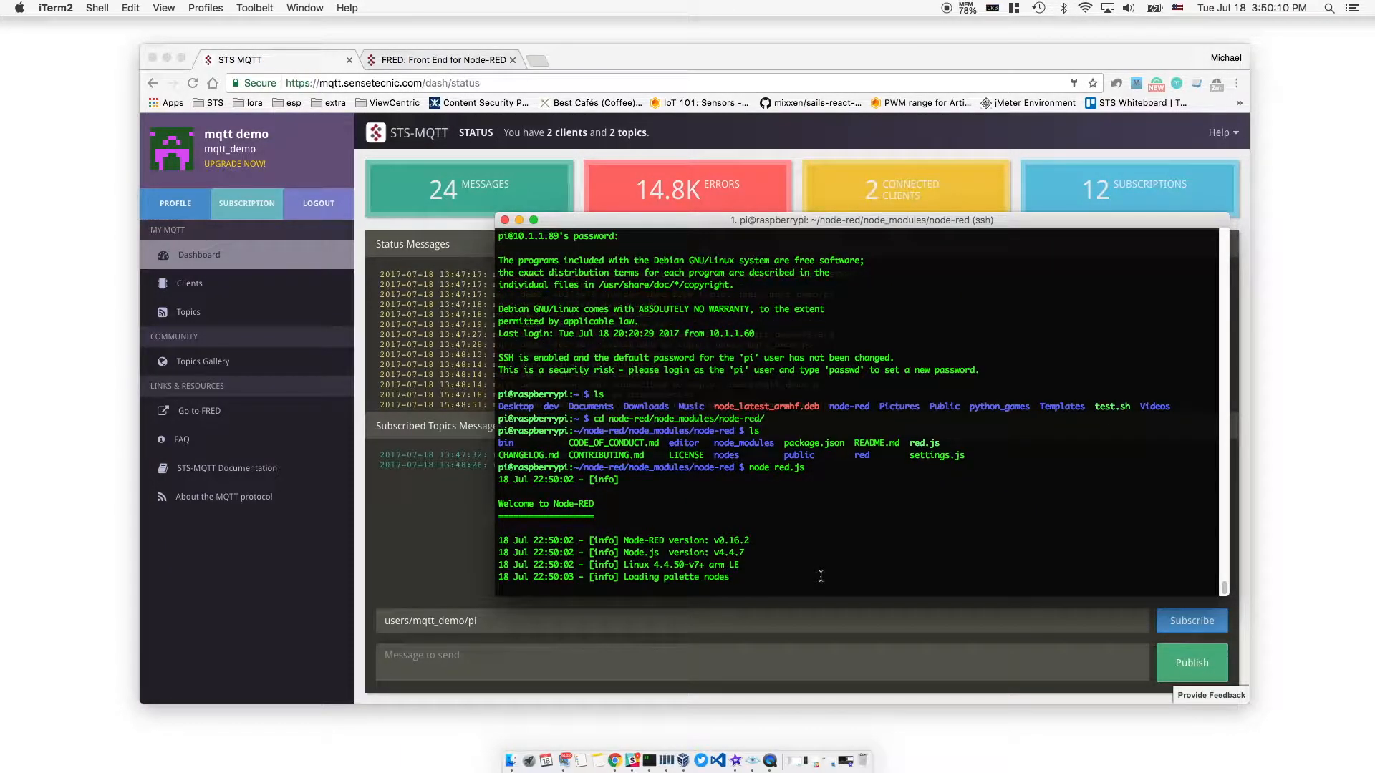
Open the Pi's Node-RED editor at 10.1.1.89:1880 in a new browser window
{"action": "right_click", "coordinate": [614, 760]}
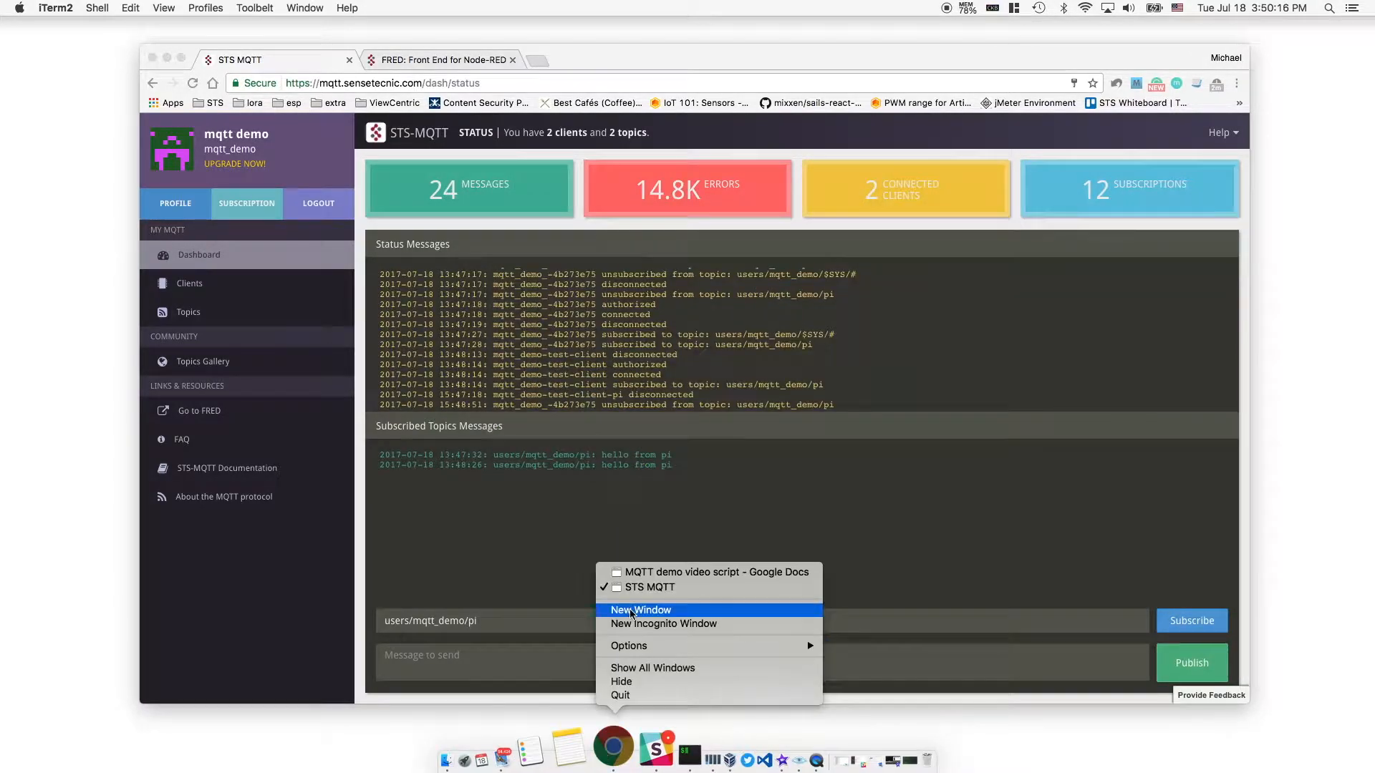
{"action": "left_click", "coordinate": [645, 611]}
{"action": "type", "text": "10.1.1.89:1880"}
{"action": "key", "text": "Return"}
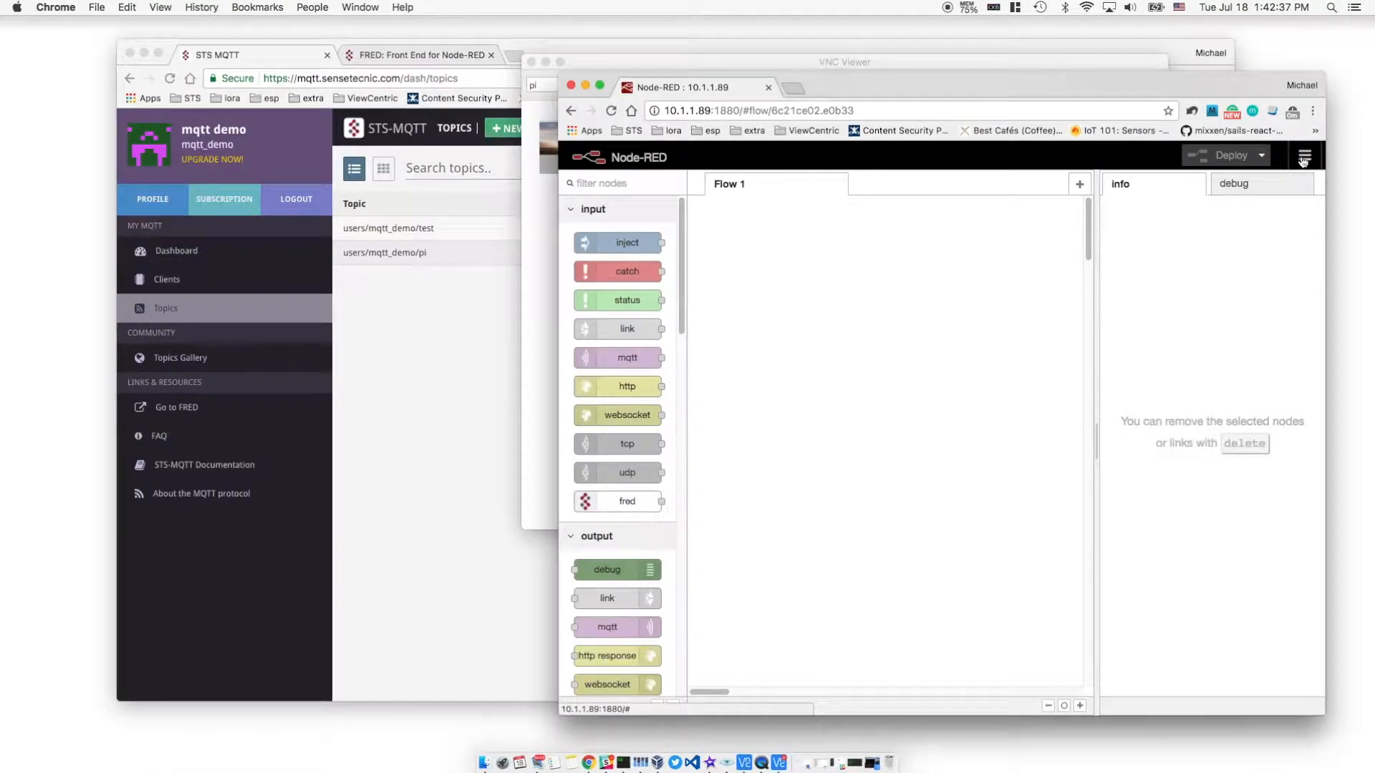
Install node-red-contrib-sts-mqtt via Manage palette, adding the sts-mqtt-in, sts-mqtt-out and sts-mqtt-broker nodes
{"action": "left_click", "coordinate": [1303, 159]}
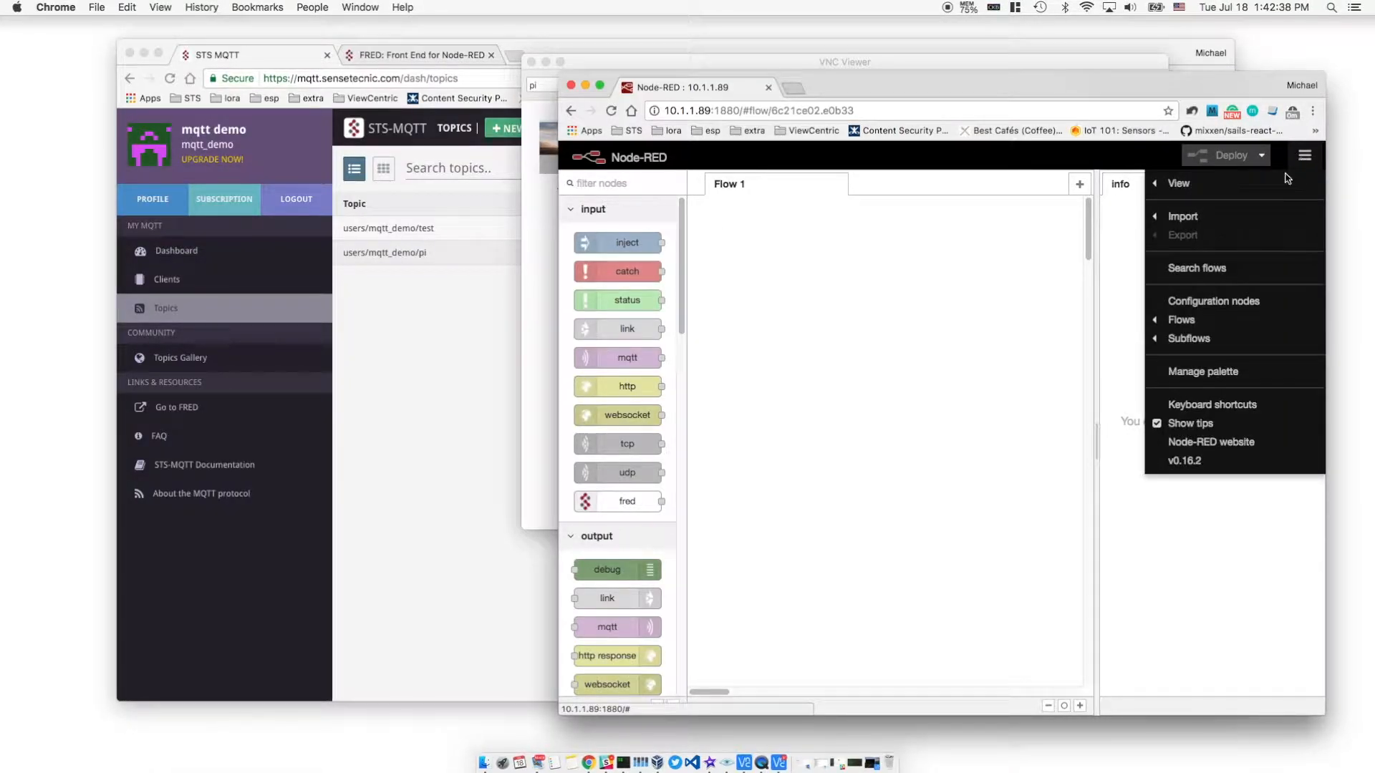
{"action": "left_click", "coordinate": [1264, 374]}
{"action": "left_click", "coordinate": [746, 244]}
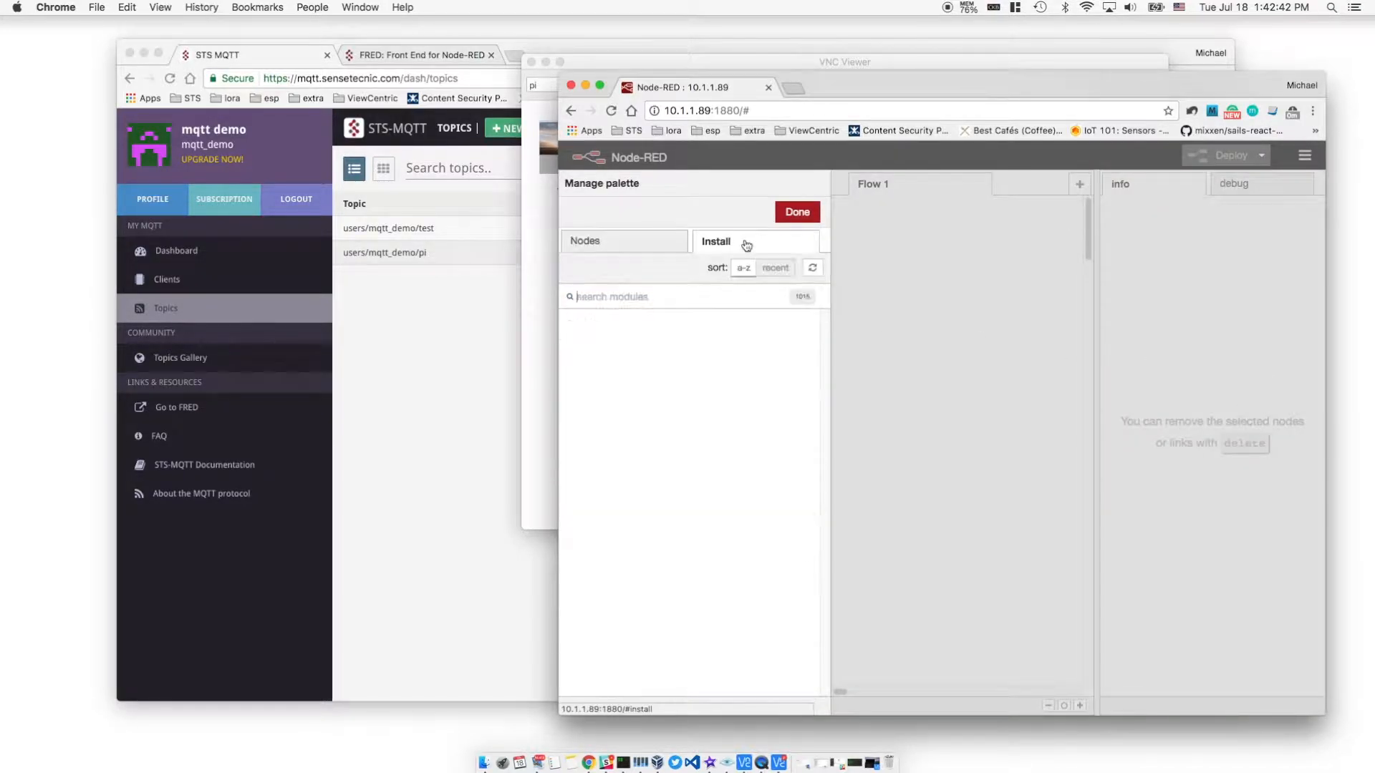
{"action": "type", "text": "pts-"}
{"action": "type", "text": "mqtt"}
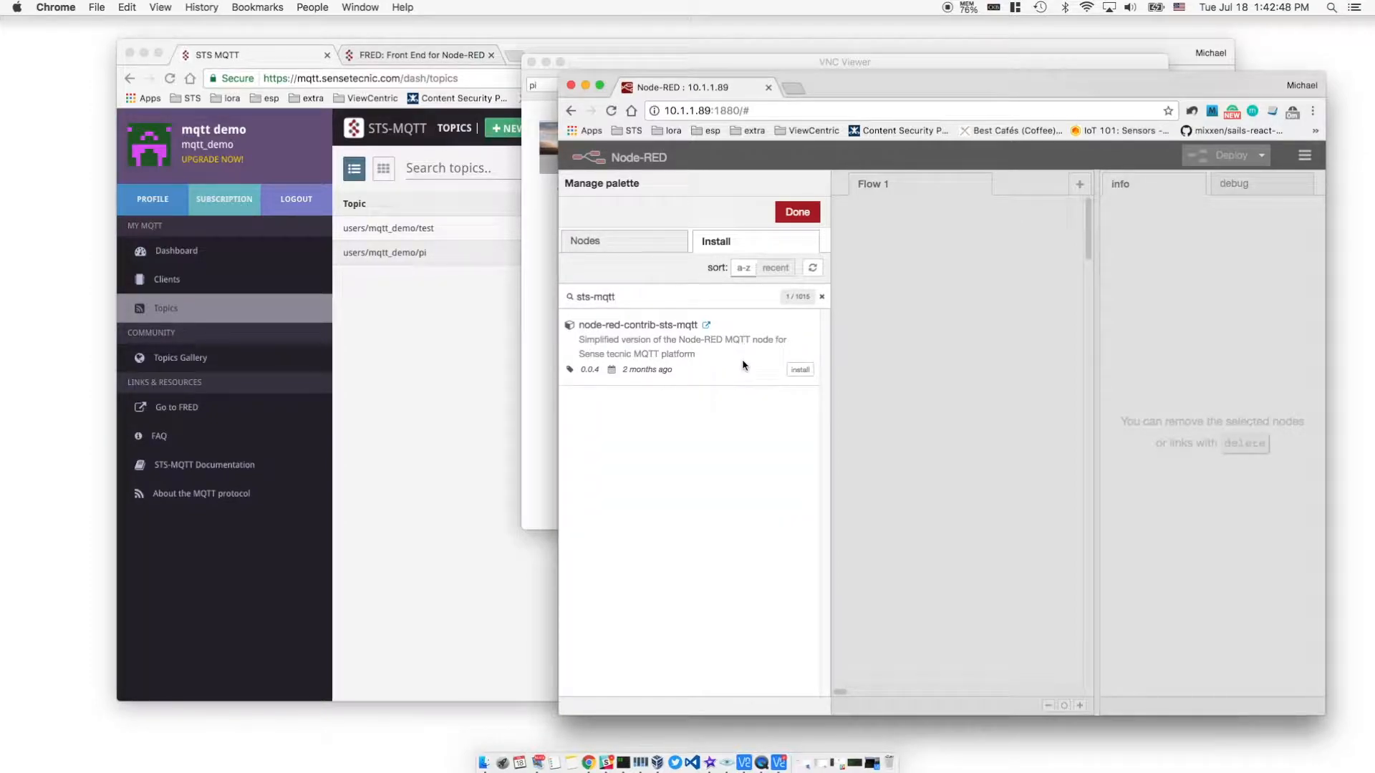
{"action": "left_click", "coordinate": [801, 369]}
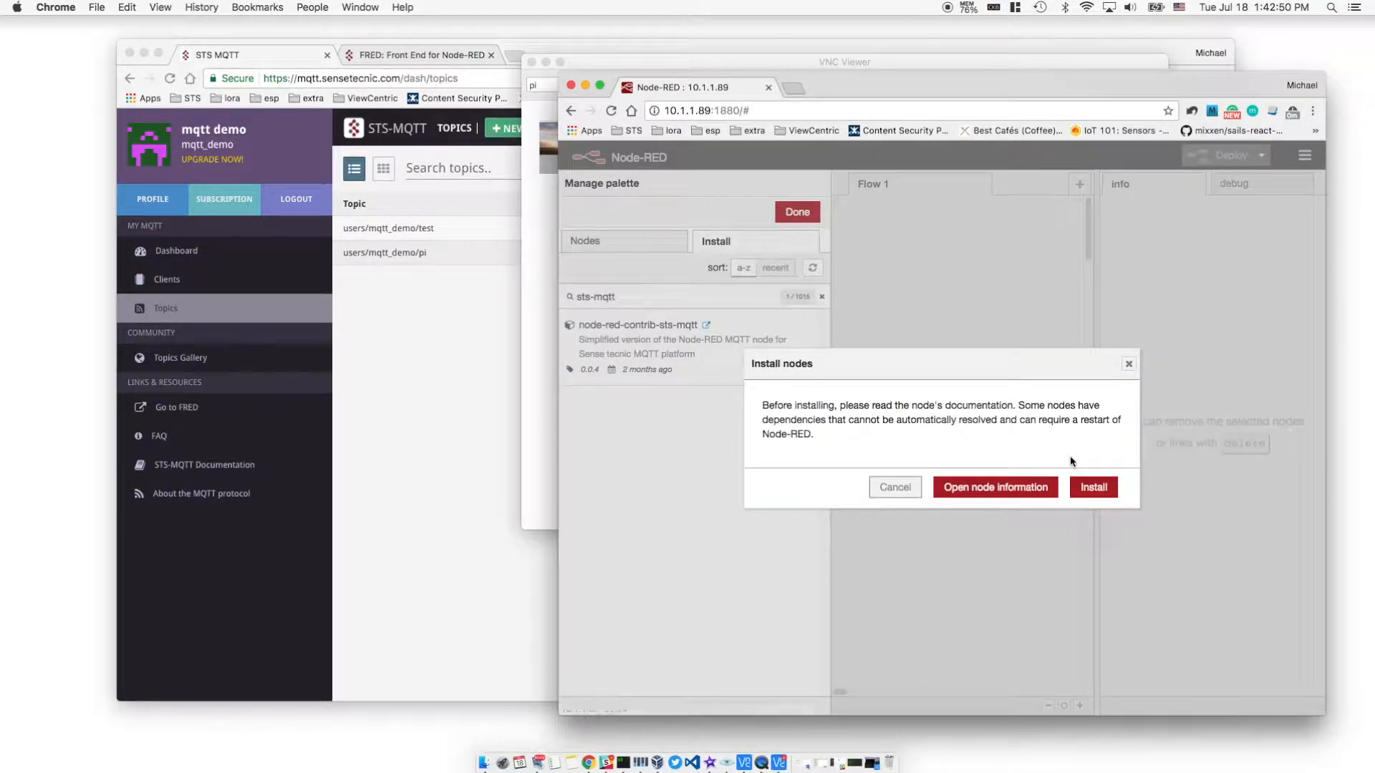
{"action": "left_click", "coordinate": [1093, 487]}
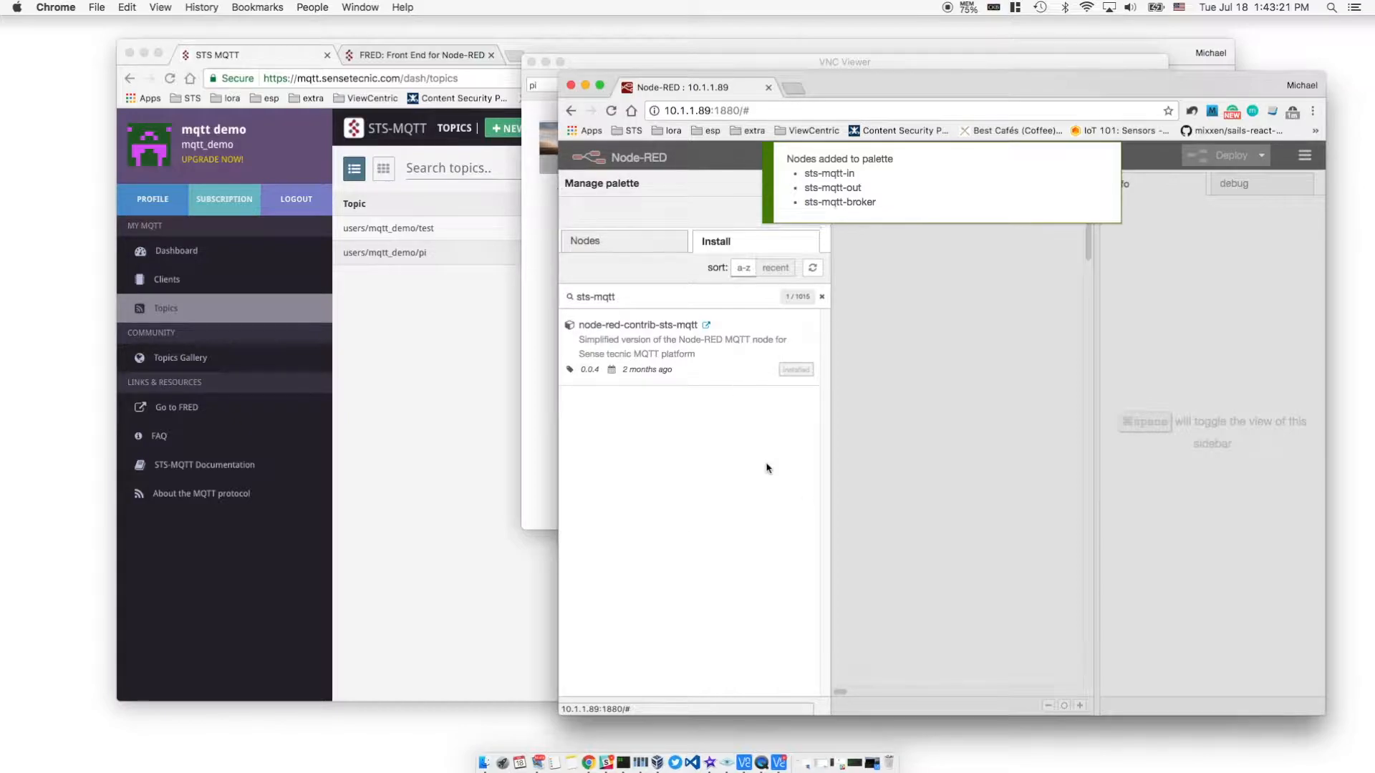
{"action": "left_click", "coordinate": [795, 212]}
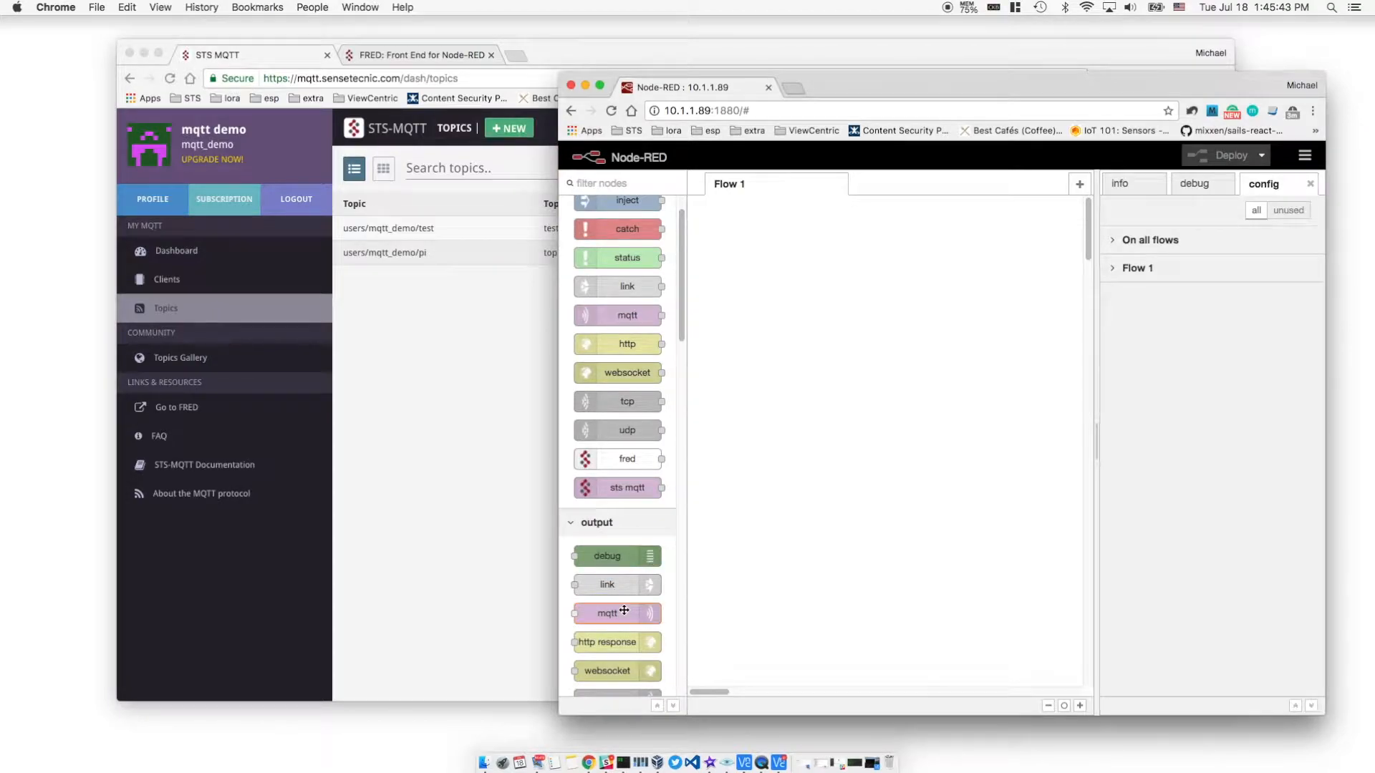
Place an mqtt out node and give it a broker mqtt.sensetecnic.com, port 8883, with default TLS
{"action": "left_click_drag", "start_coordinate": [625, 610], "coordinate": [950, 454]}
{"action": "double_click", "coordinate": [950, 454]}
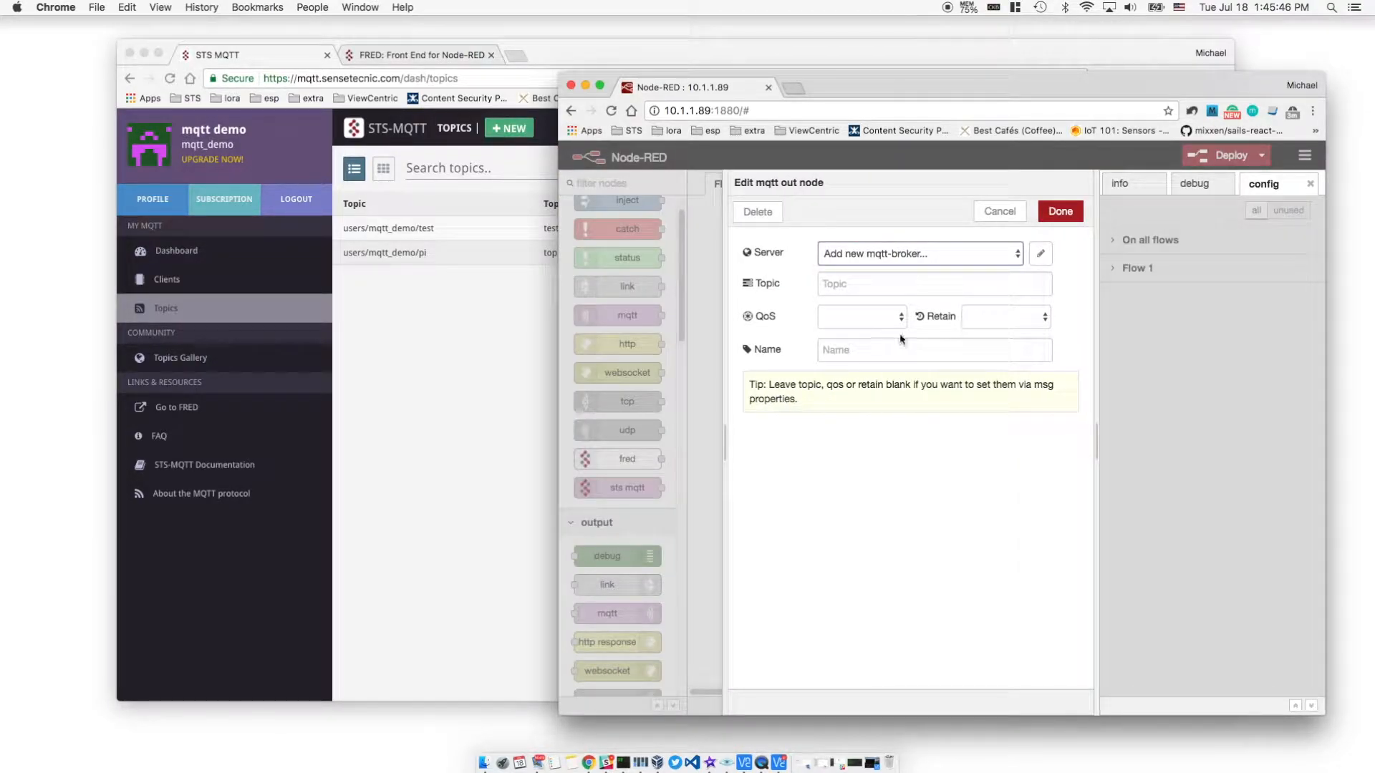
{"action": "key", "text": "Escape"}
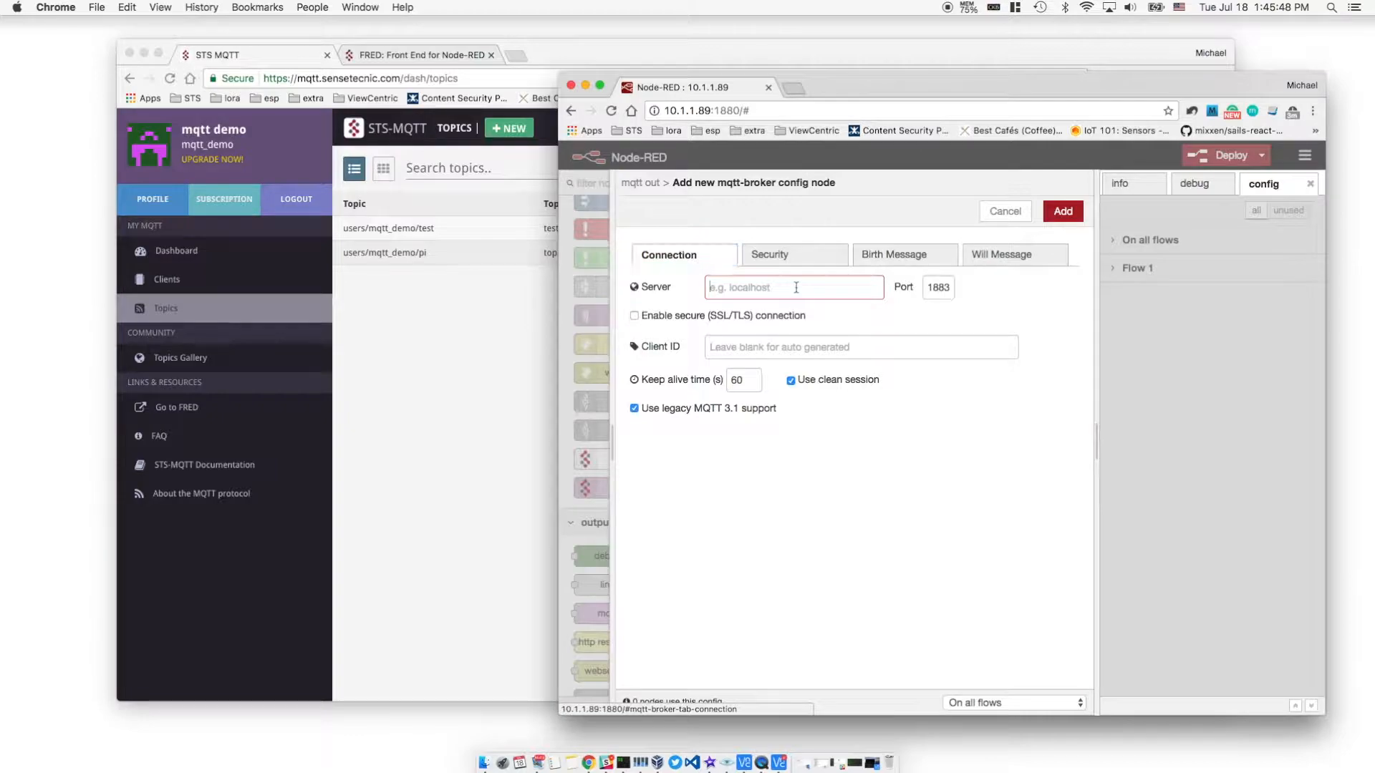
{"action": "type", "text": "mqtt."}
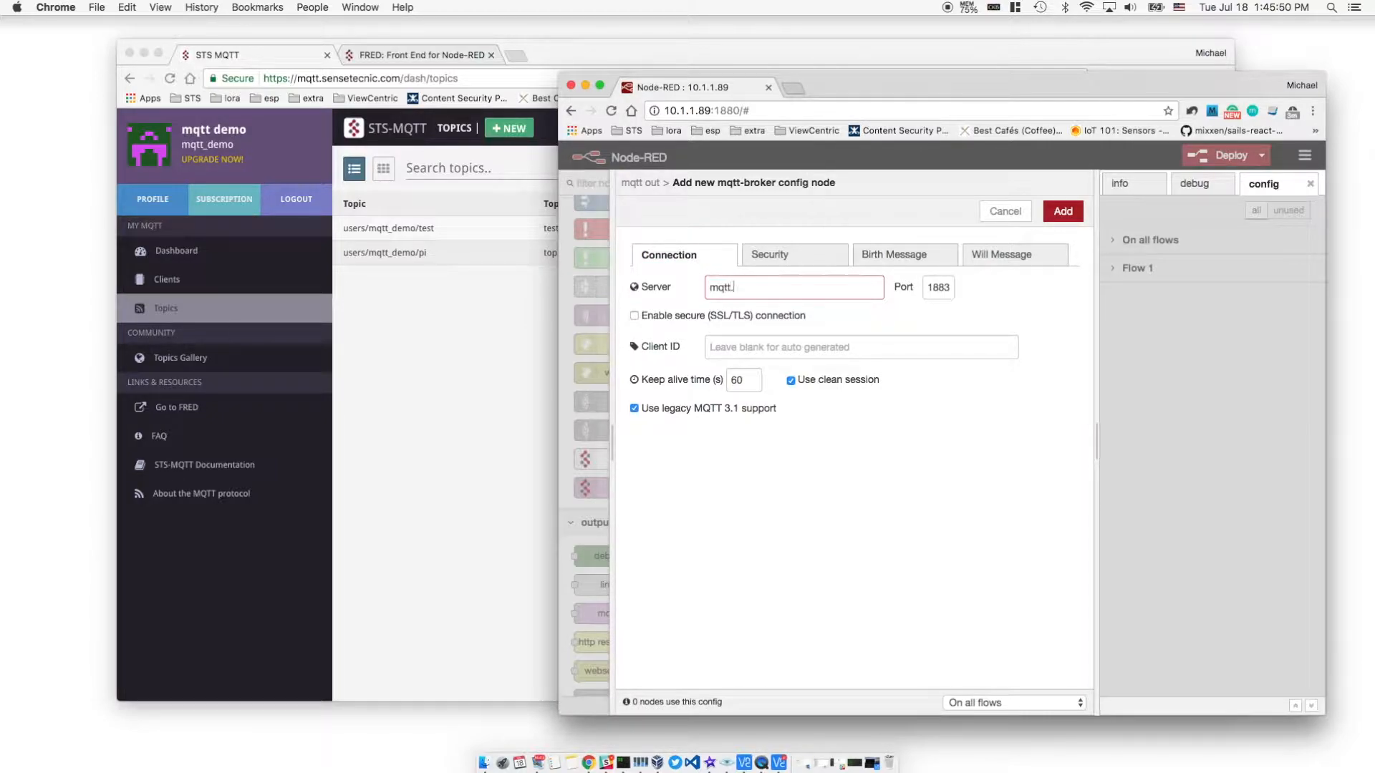
{"action": "type", "text": "sensetecnic.com"}
{"action": "key", "text": "Tab"}
{"action": "type", "text": "8883"}
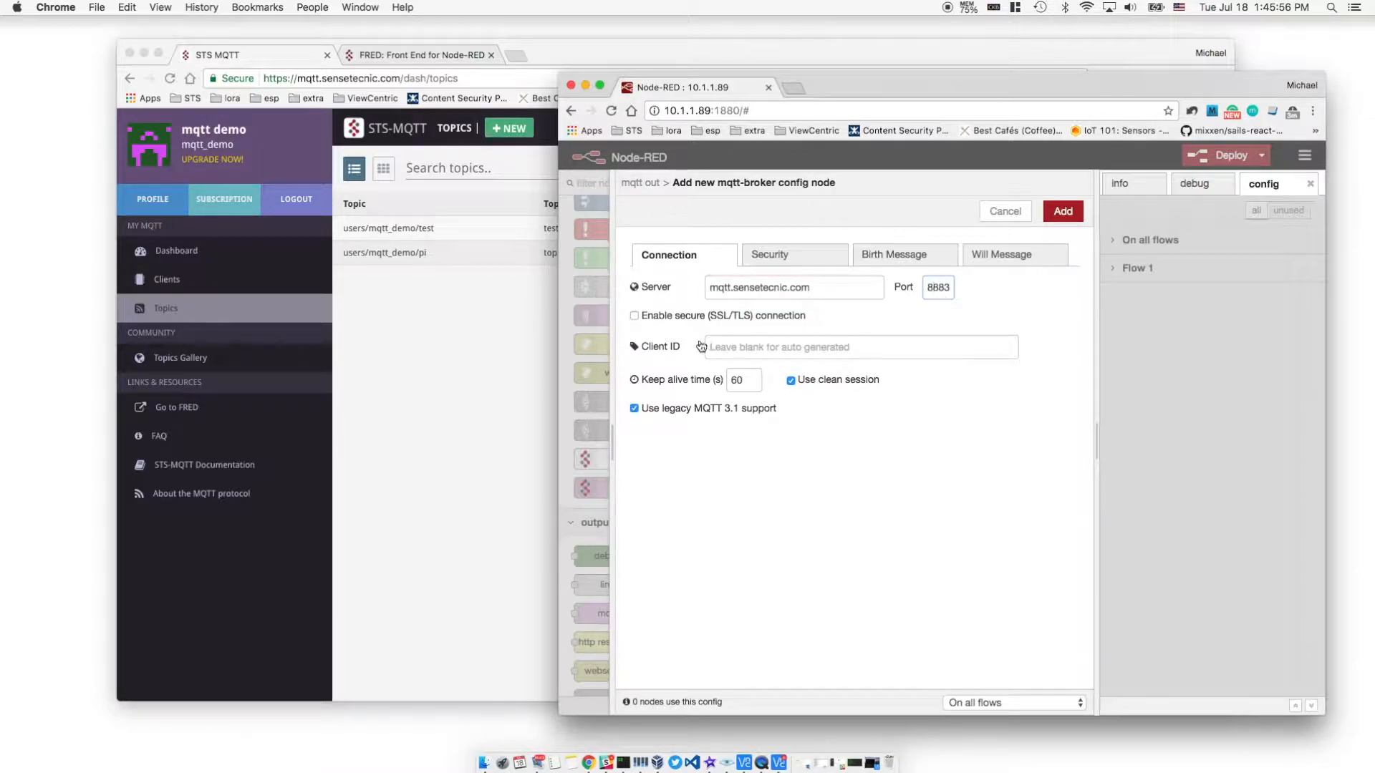
{"action": "left_click", "coordinate": [693, 316]}
{"action": "left_click", "coordinate": [936, 338]}
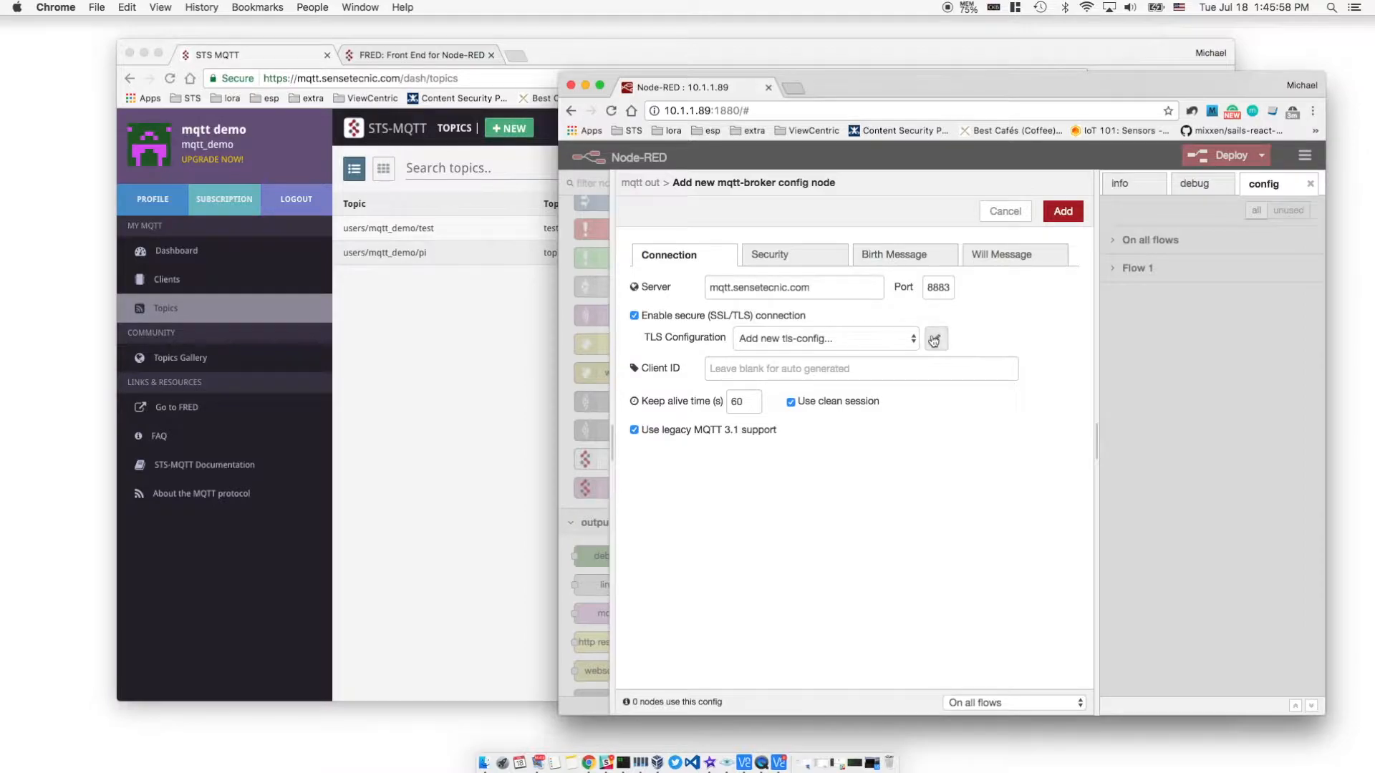
{"action": "left_click", "coordinate": [1063, 212]}
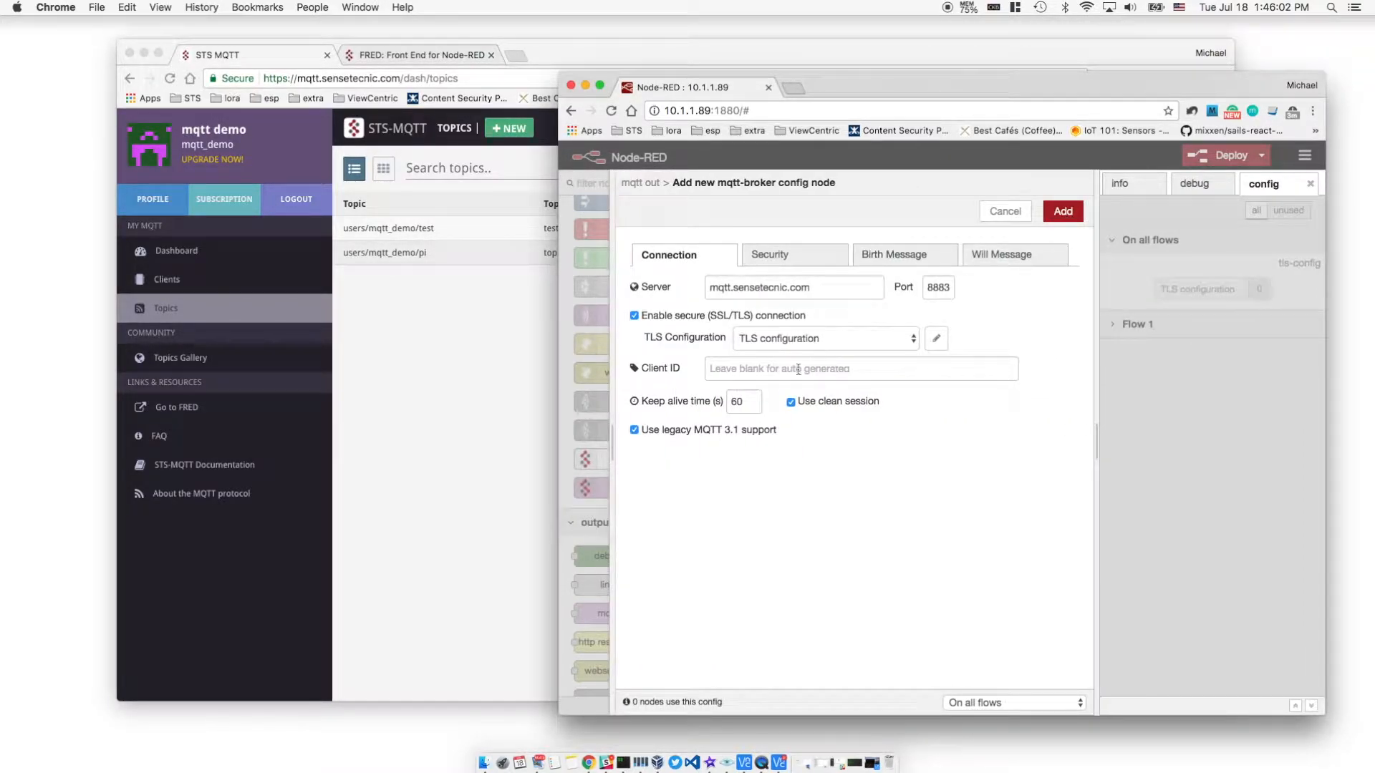
Paste the Pi client's ID from the STS-MQTT clients list, enter the account username and password, and add the broker
{"action": "left_click", "coordinate": [766, 371]}
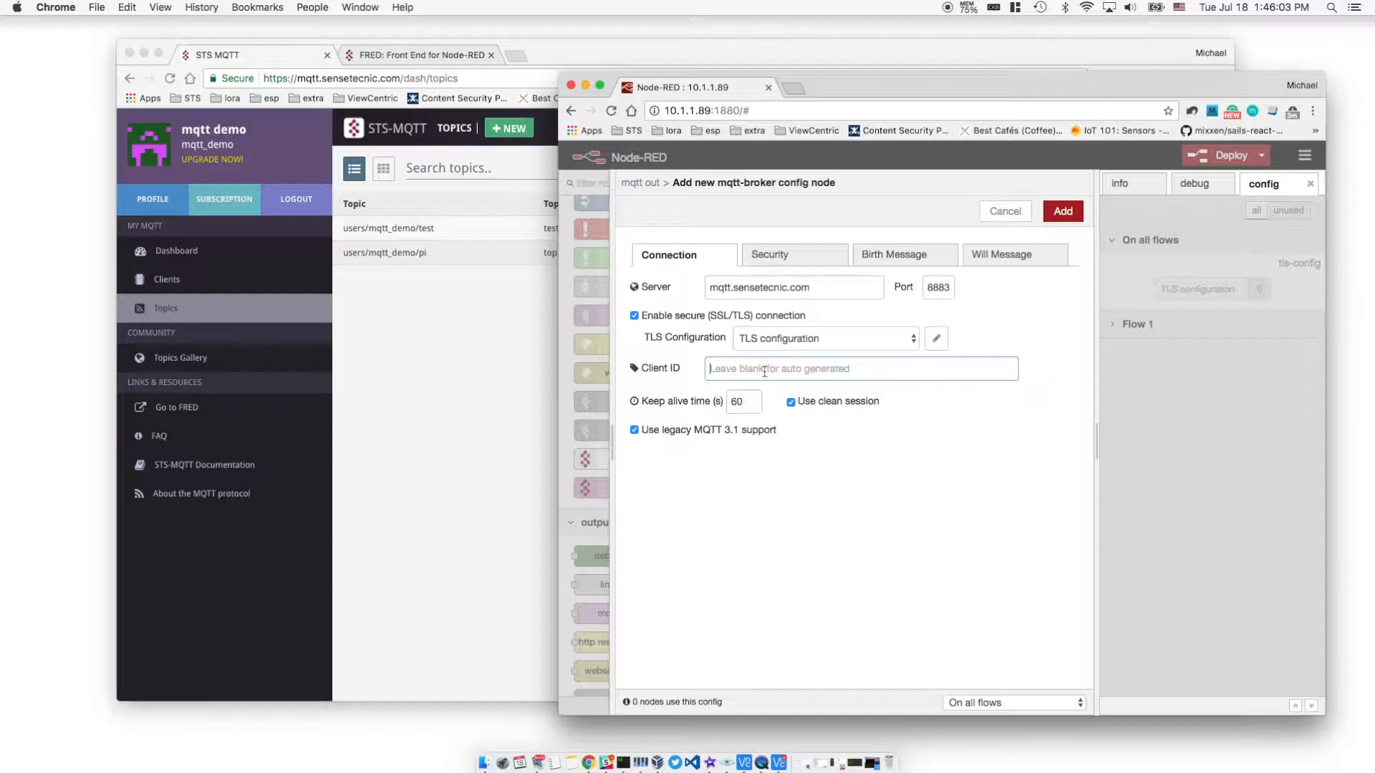
{"action": "left_click", "coordinate": [450, 335]}
{"action": "left_click", "coordinate": [154, 279]}
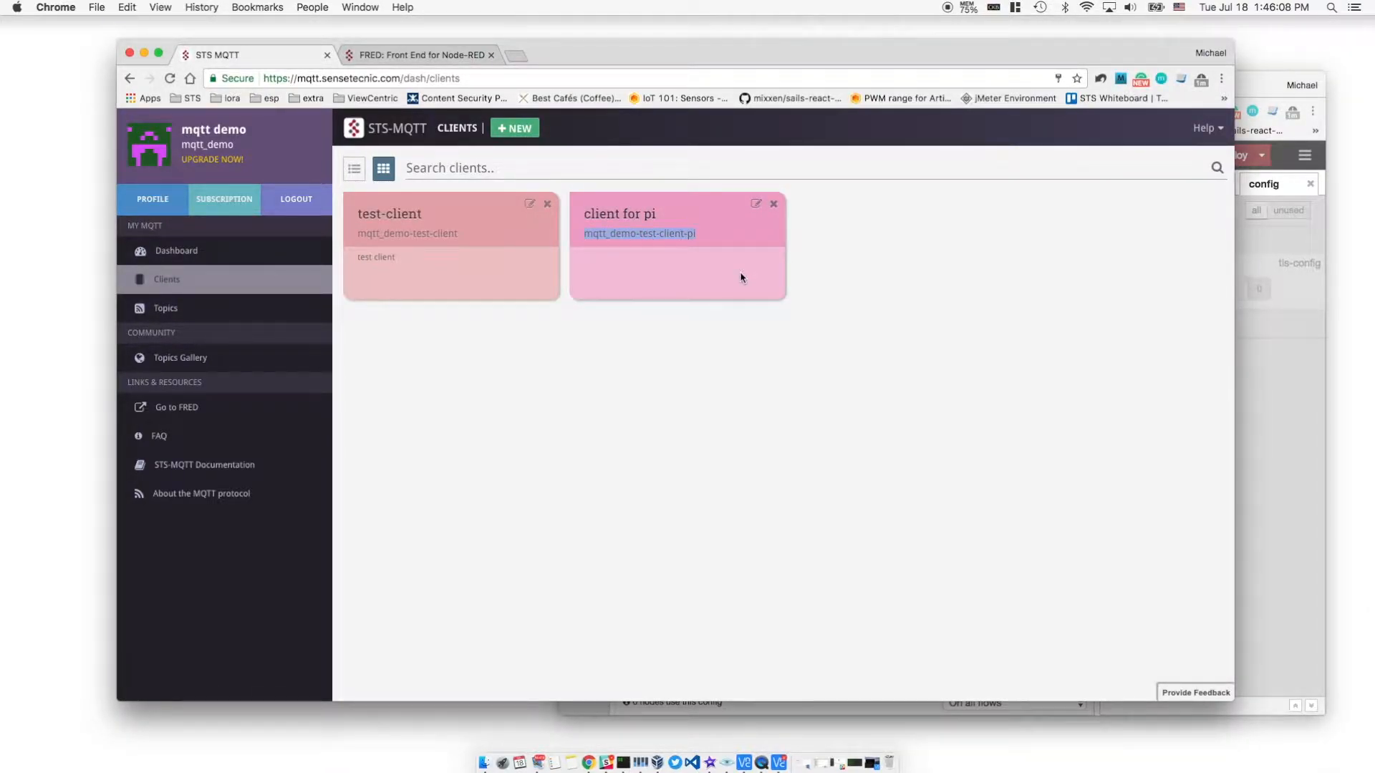
{"action": "key", "text": "super+grave"}
{"action": "type", "text": "mqtt_demo-test-client-pi"}
{"action": "left_click", "coordinate": [778, 259]}
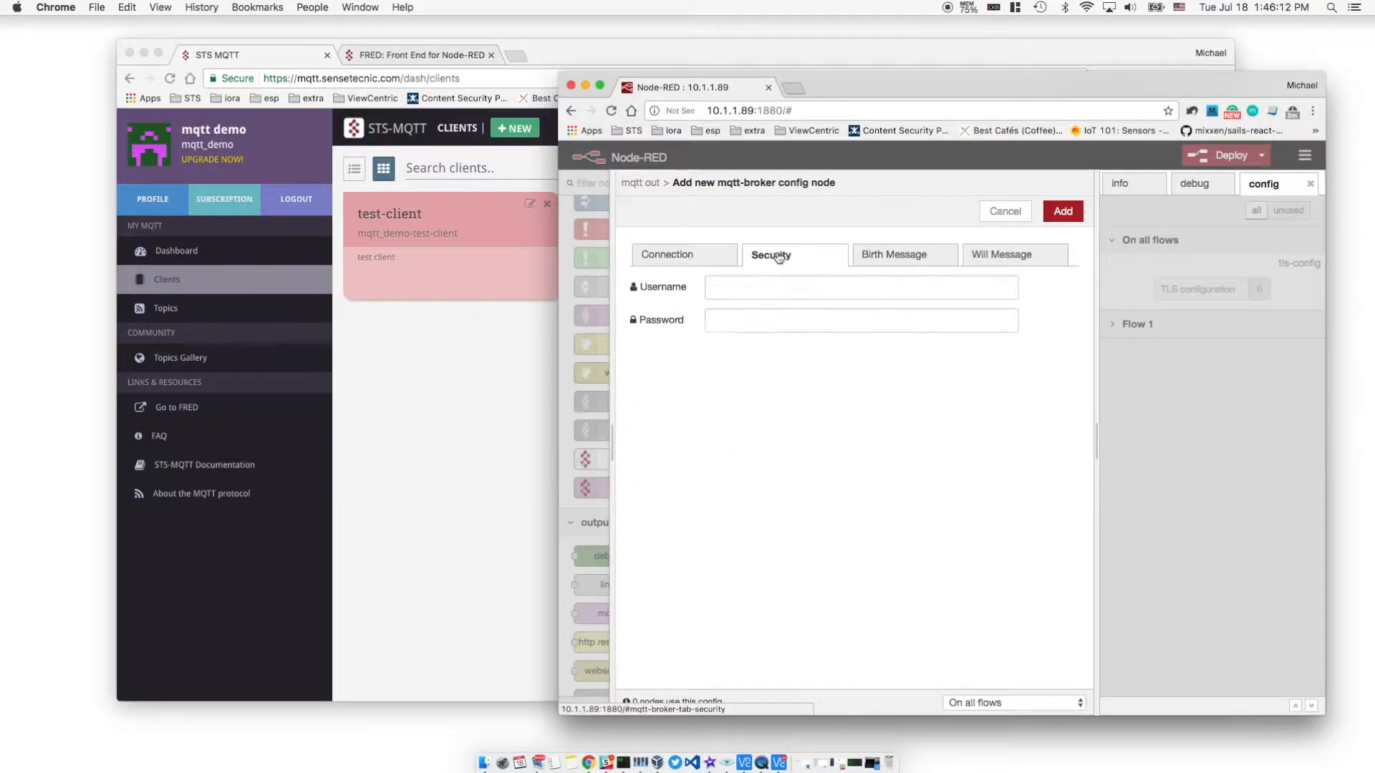
{"action": "left_click", "coordinate": [739, 288]}
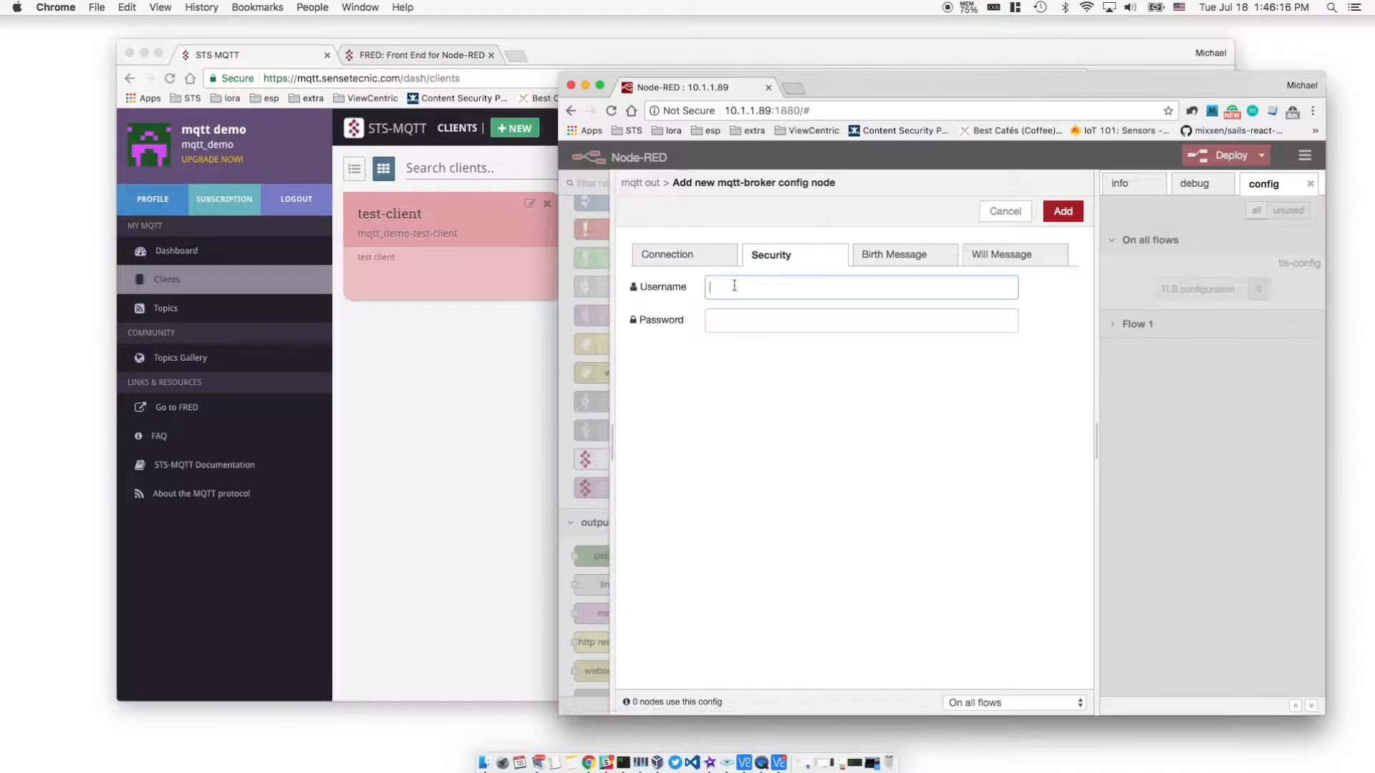
{"action": "type", "text": "qtt_demo"}
{"action": "left_click", "coordinate": [725, 316]}
{"action": "type", "text": "••••••"}
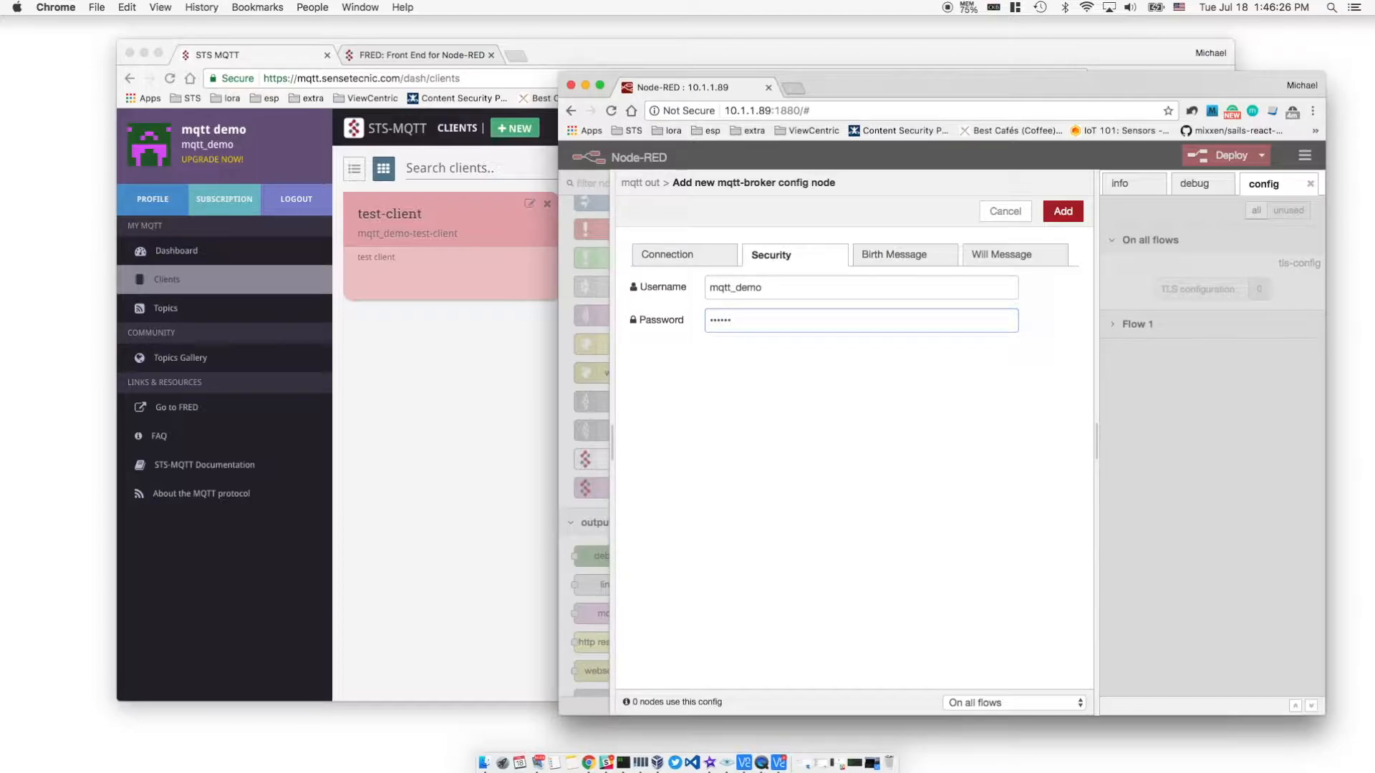
{"action": "left_click", "coordinate": [1062, 208]}
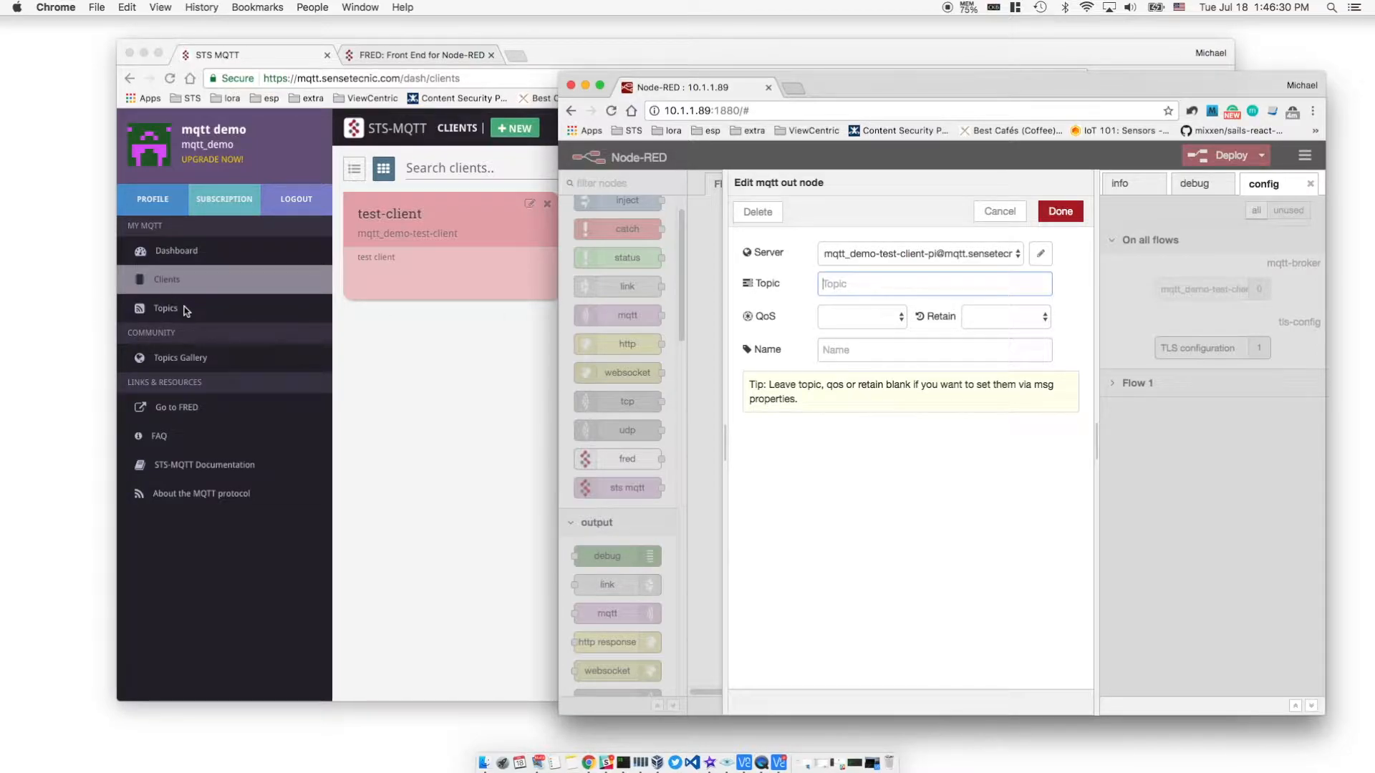
Copy users/mqtt_demo/pi from the STS-MQTT topic details and set it as the mqtt node's topic
{"action": "left_click", "coordinate": [164, 315]}
{"action": "left_click", "coordinate": [162, 314]}
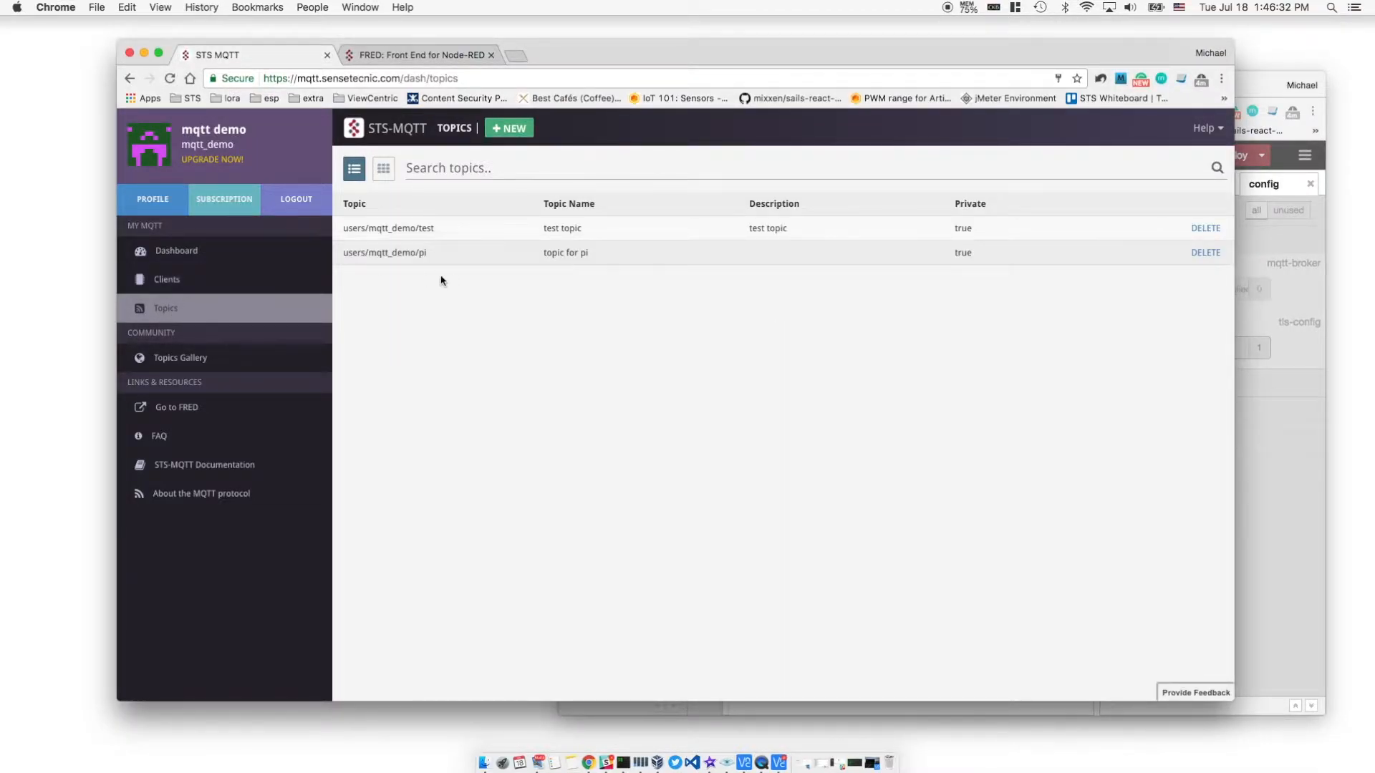
{"action": "left_click", "coordinate": [426, 256]}
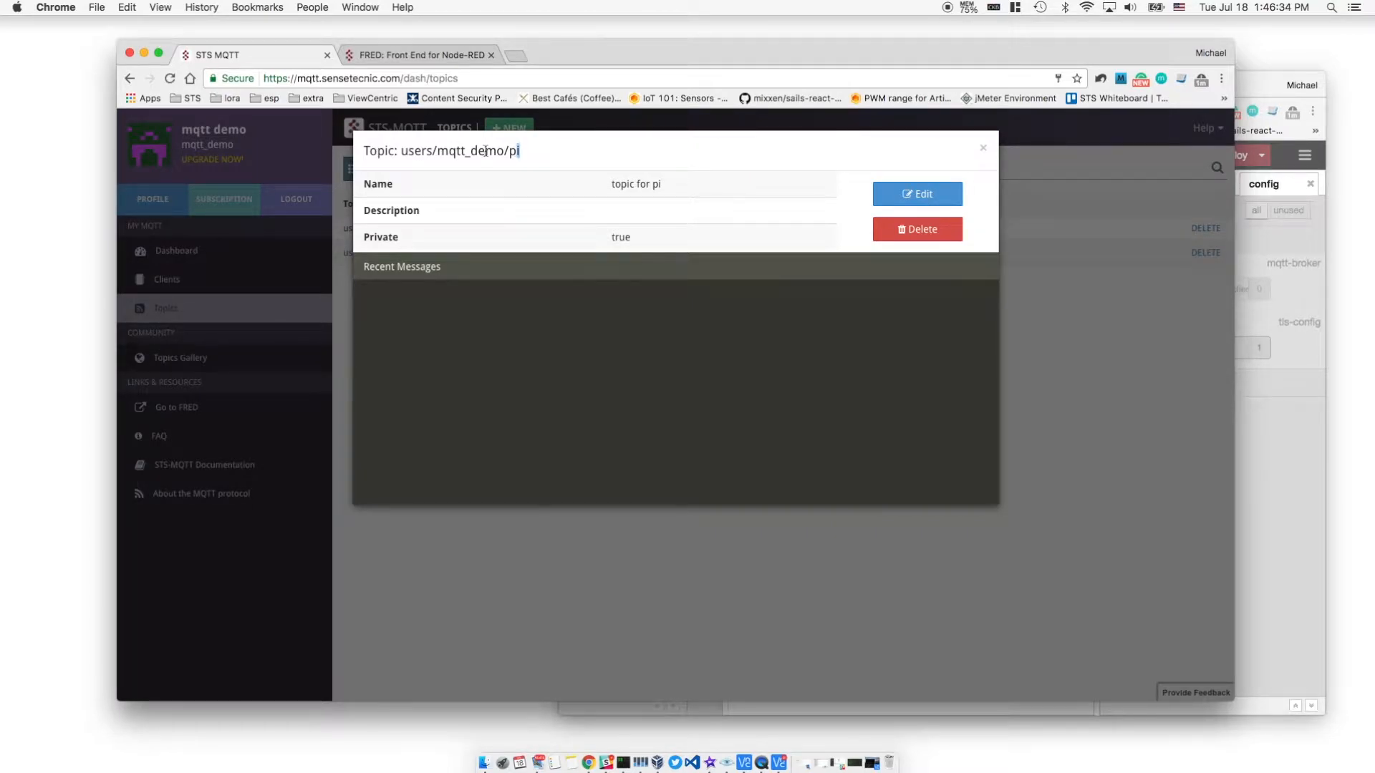
{"action": "left_click_drag", "start_coordinate": [486, 151], "coordinate": [403, 151]}
{"action": "key", "text": "super+c"}
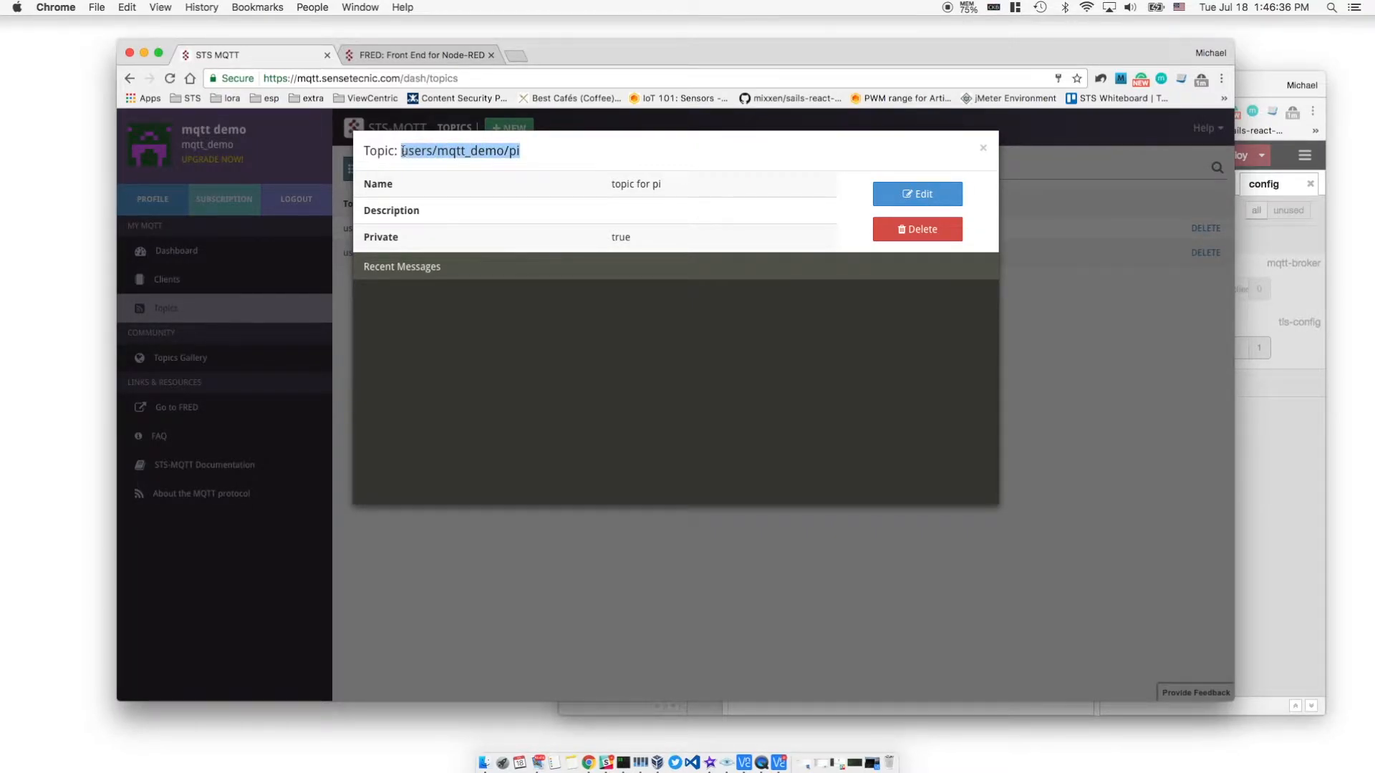
{"action": "left_click", "coordinate": [1273, 473]}
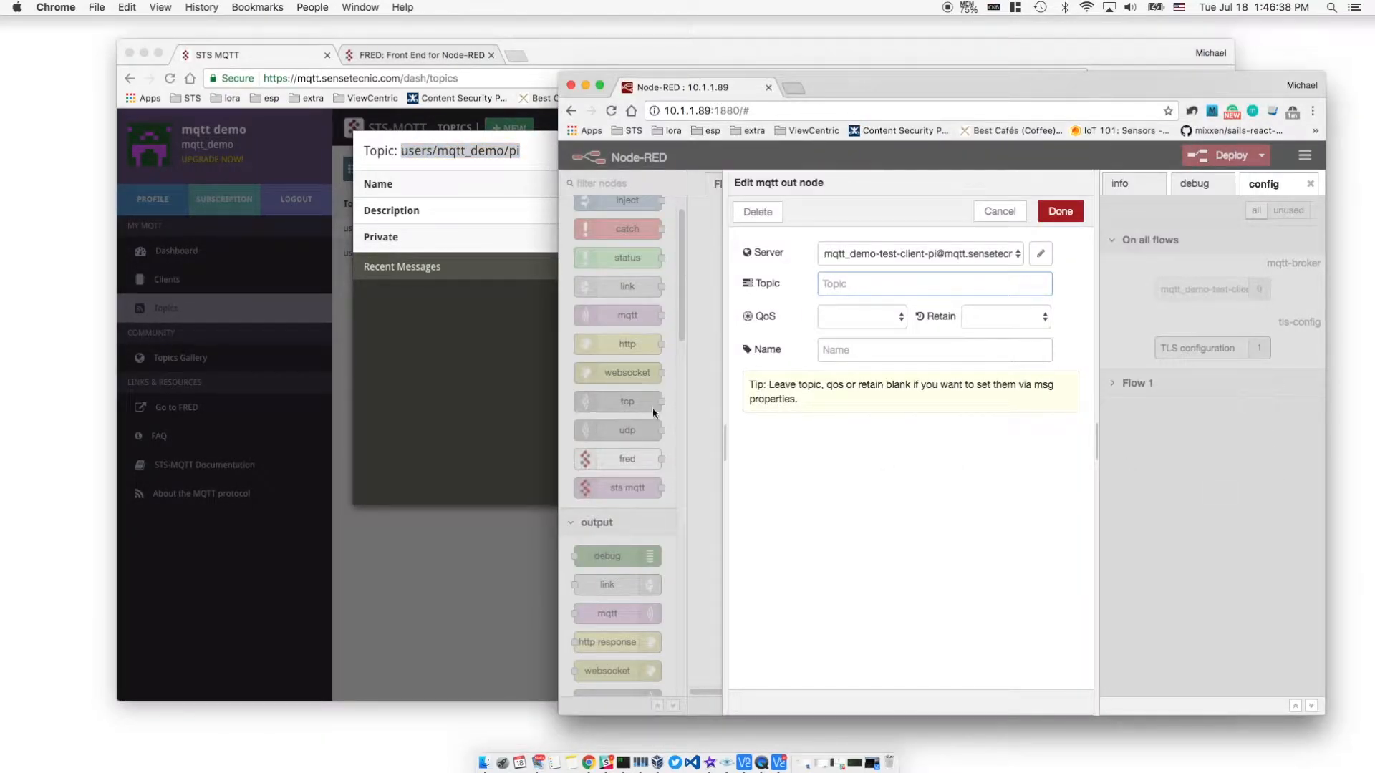
{"action": "key", "text": "super+v"}
{"action": "left_click", "coordinate": [1054, 214]}
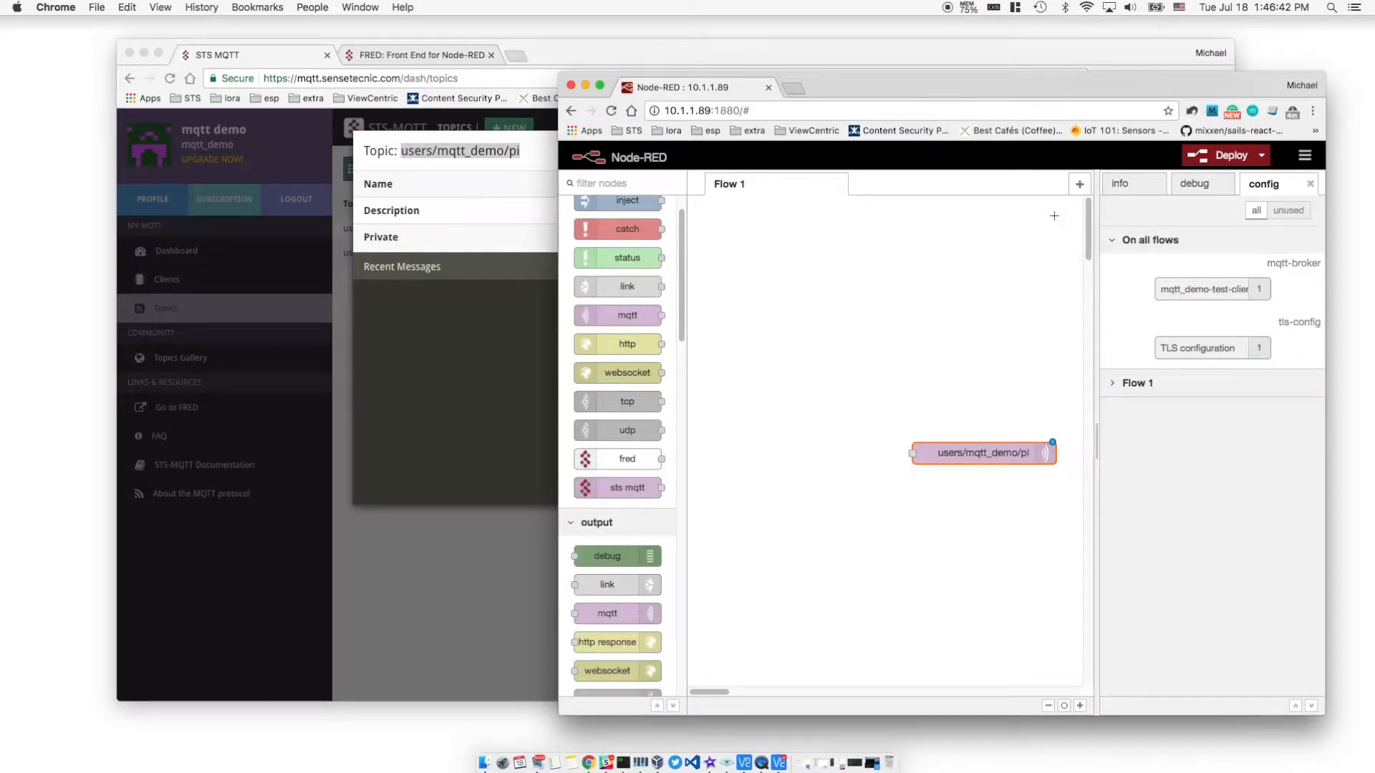
Set the inject node's payload to the string 'hello from pi'
{"action": "scroll", "coordinate": [580, 372], "scroll_direction": "up", "scroll_amount": 1}
{"action": "left_click_drag", "start_coordinate": [617, 242], "coordinate": [911, 452]}
{"action": "left_click", "coordinate": [790, 410]}
{"action": "double_click", "coordinate": [790, 410]}
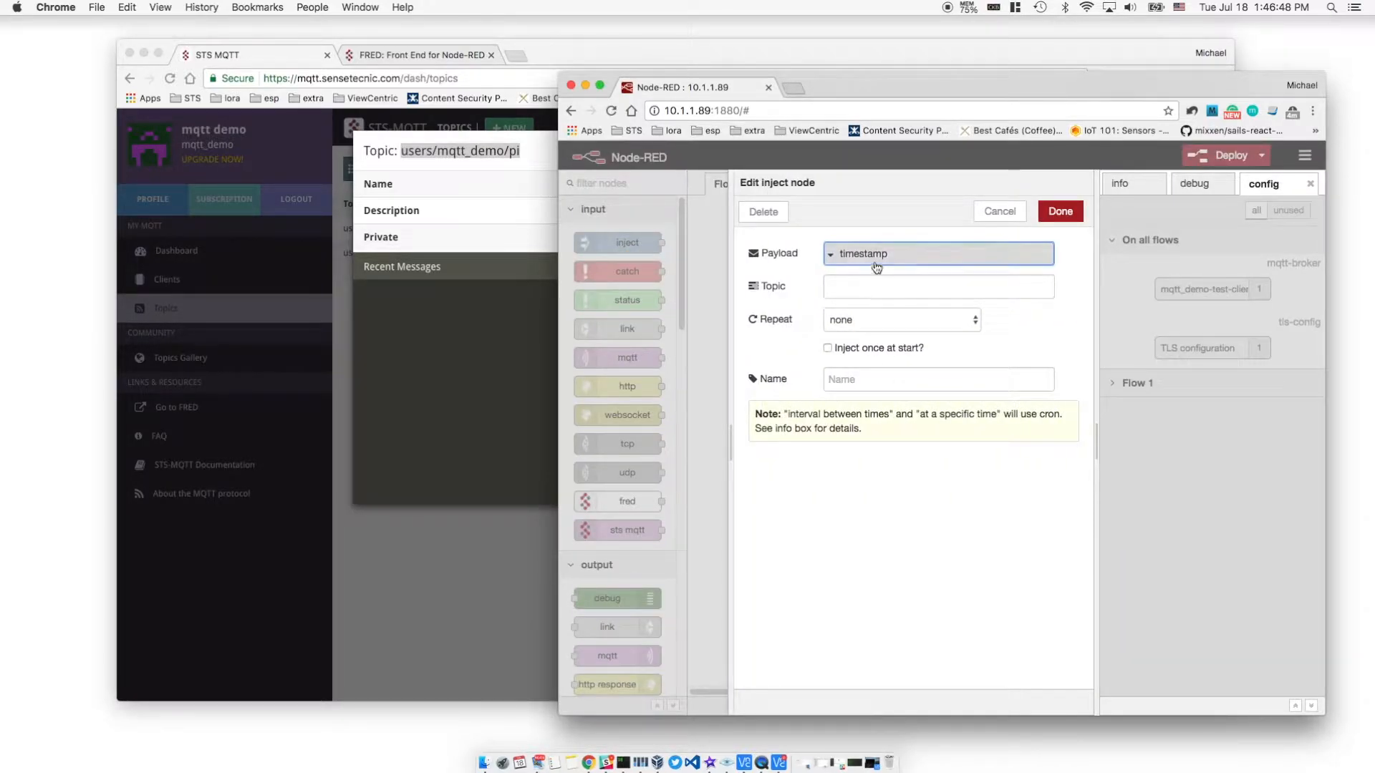
{"action": "left_click", "coordinate": [849, 256]}
{"action": "left_click", "coordinate": [859, 322]}
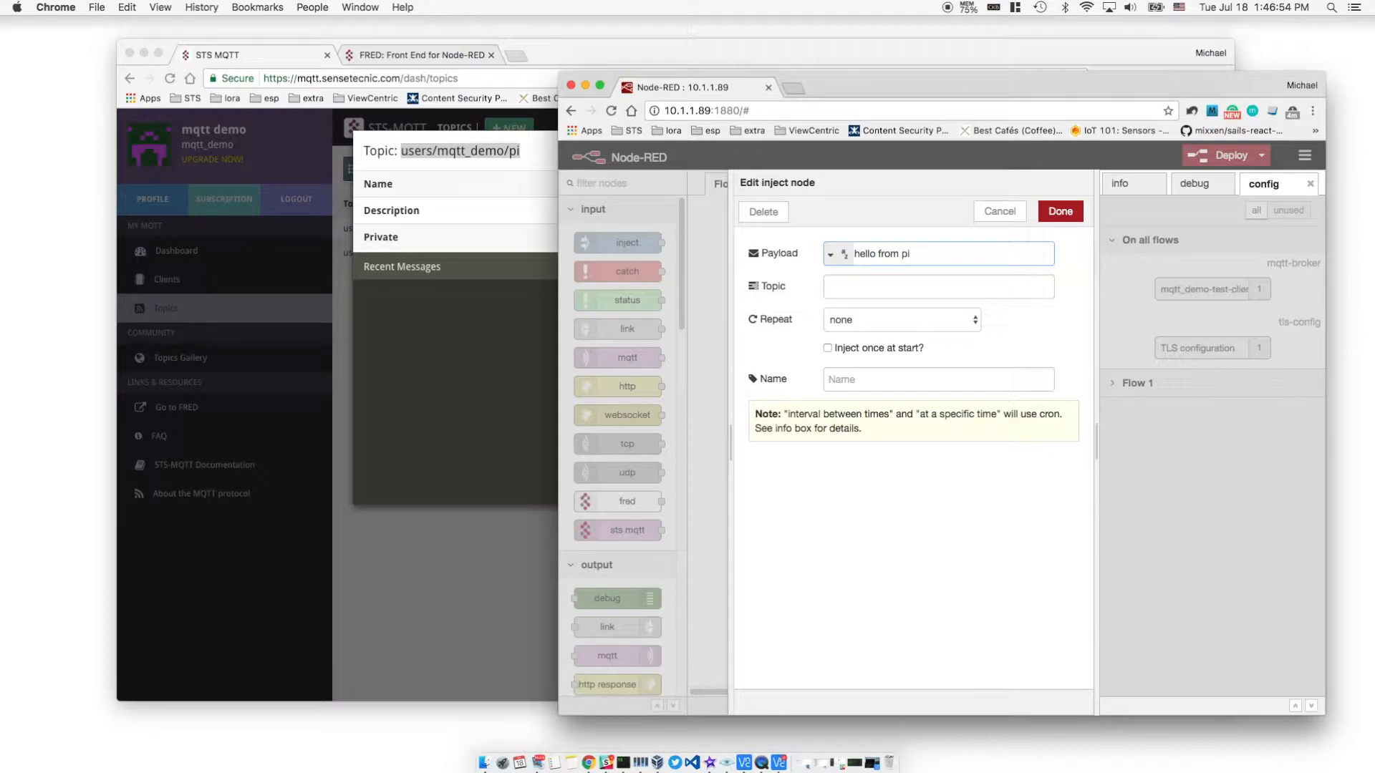
{"action": "left_click", "coordinate": [1061, 211]}
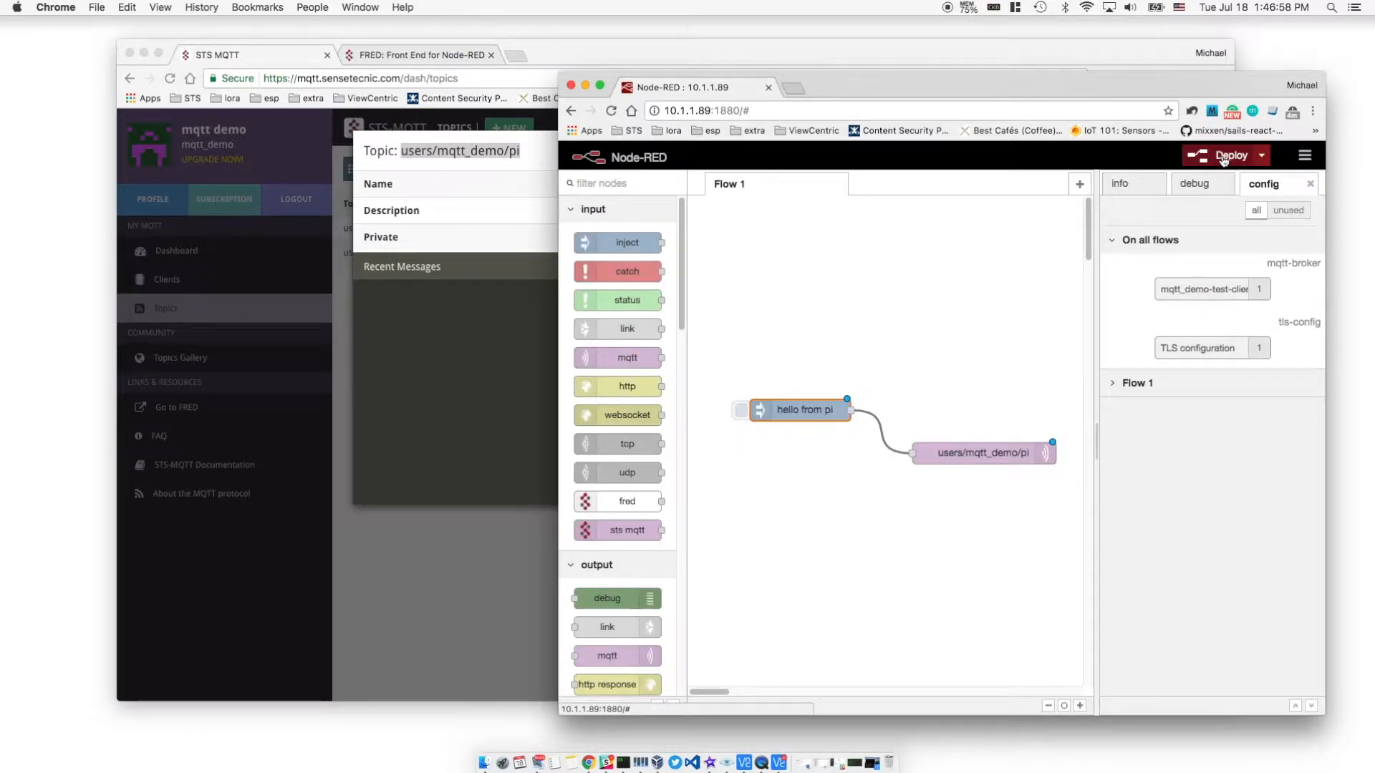
Deploy the Pi flow, show the debug panel, and inject 'hello from pi' once
{"action": "left_click", "coordinate": [1212, 156]}
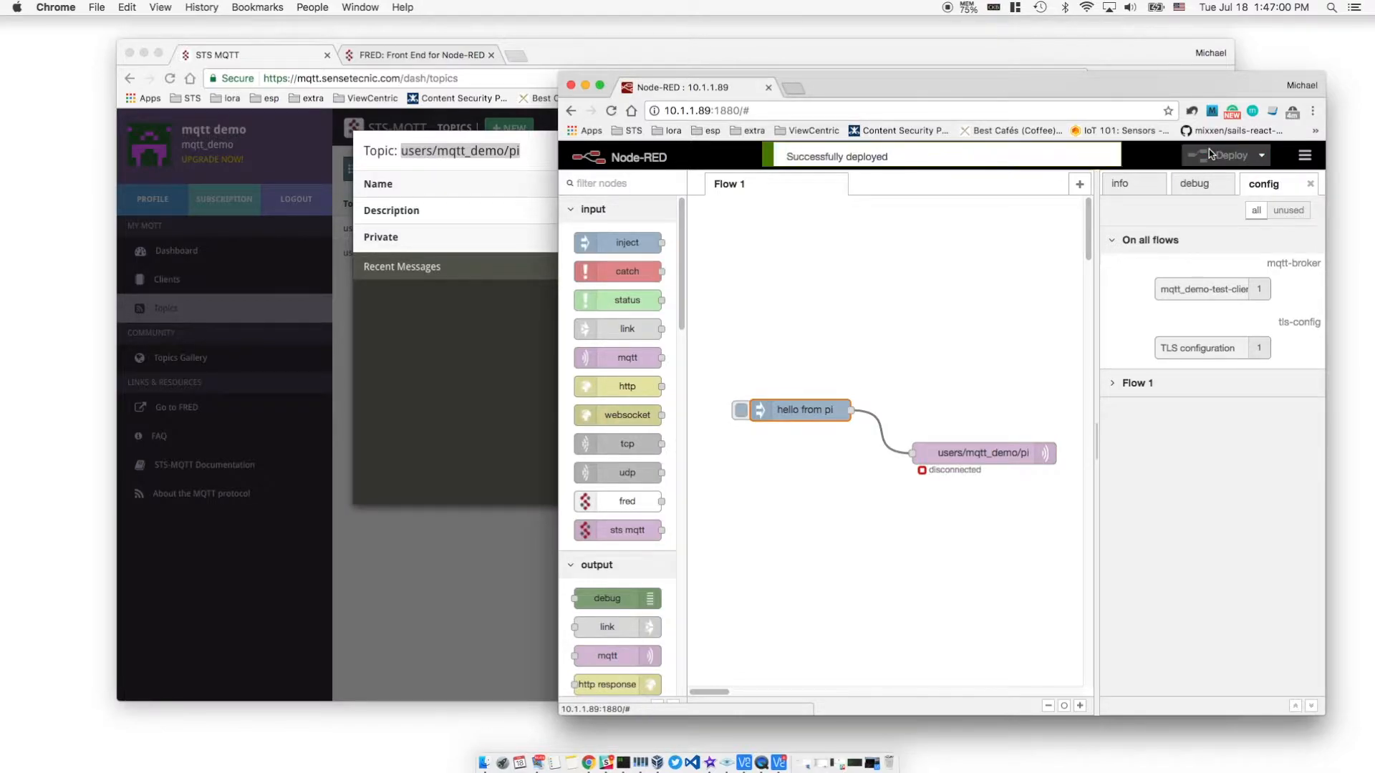
{"action": "left_click", "coordinate": [1194, 184]}
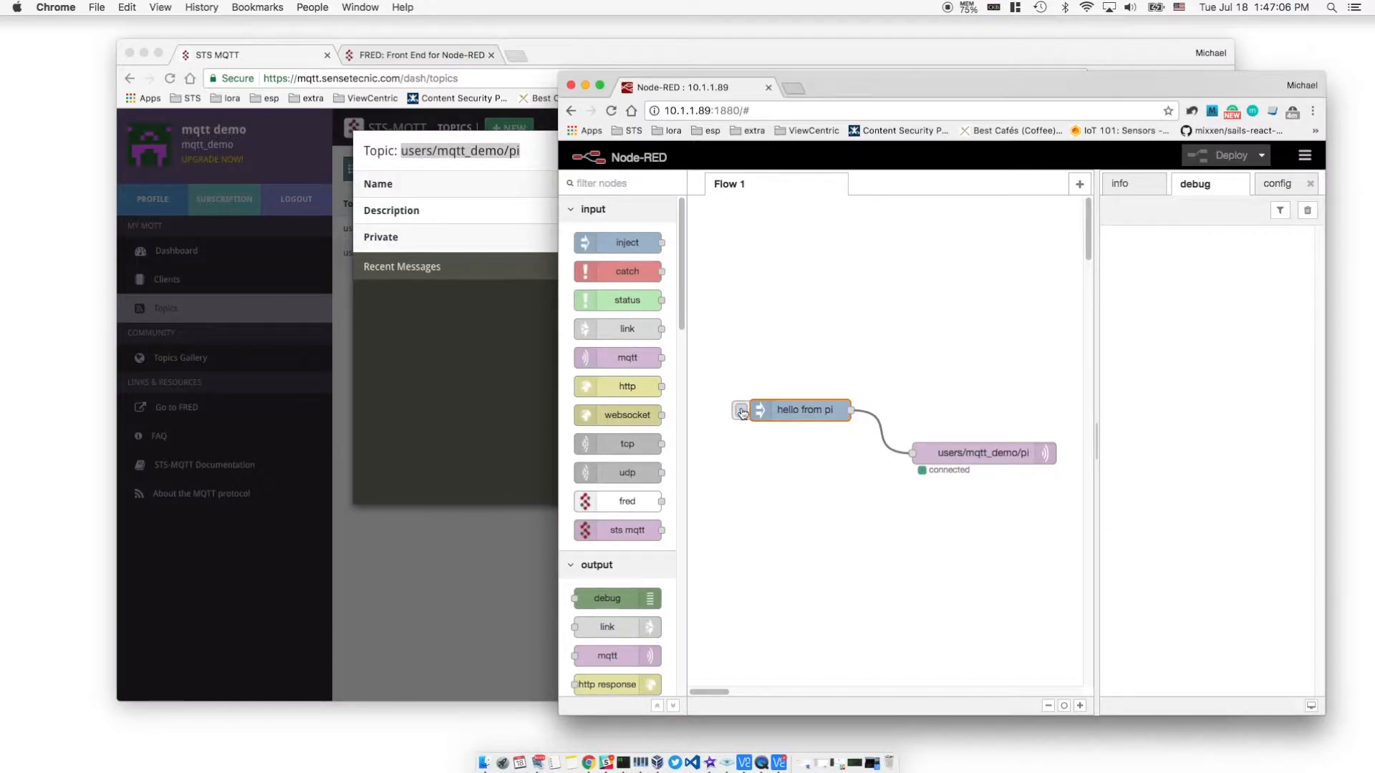
{"action": "left_click", "coordinate": [742, 413]}
{"action": "left_click", "coordinate": [507, 388]}
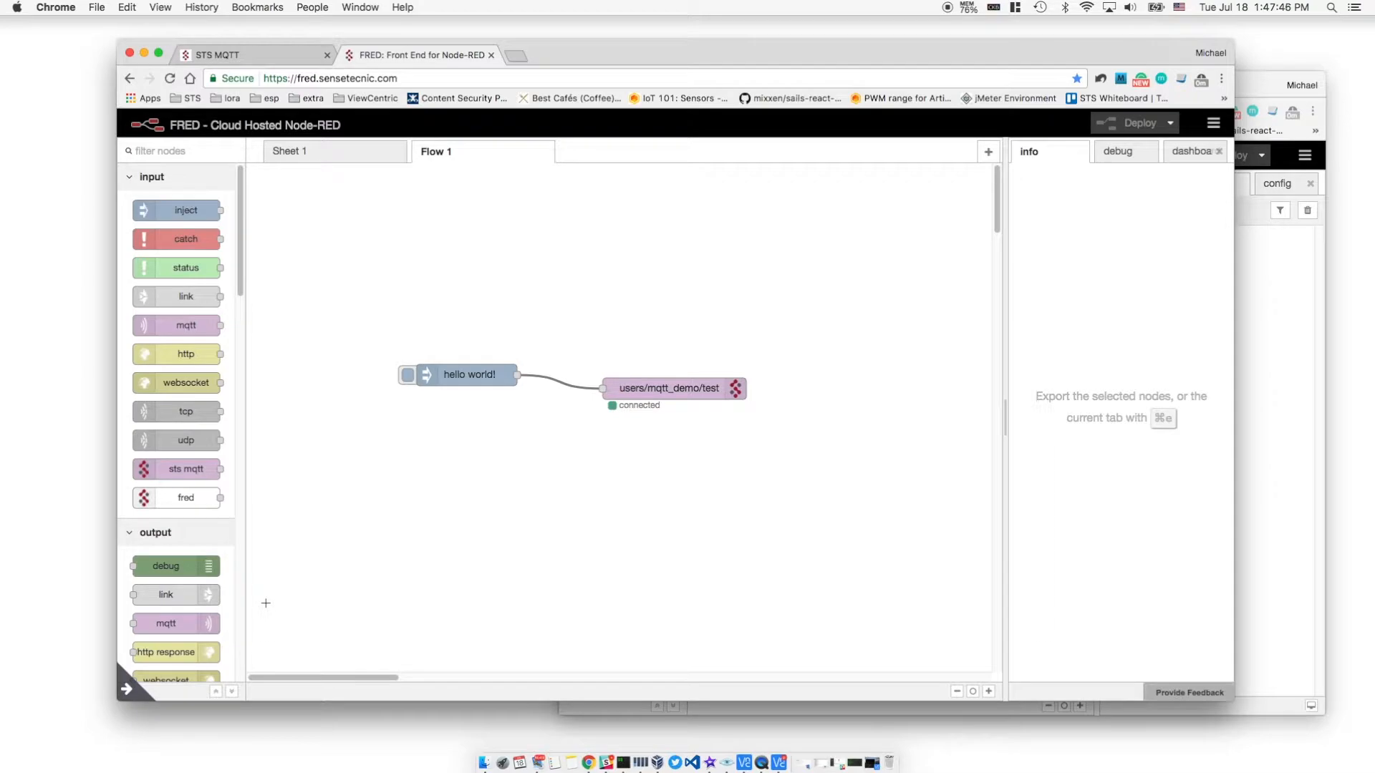
Add an sts mqtt in node in FRED subscribed to users/mqtt_demo/pi
{"action": "left_click_drag", "start_coordinate": [186, 469], "coordinate": [438, 486]}
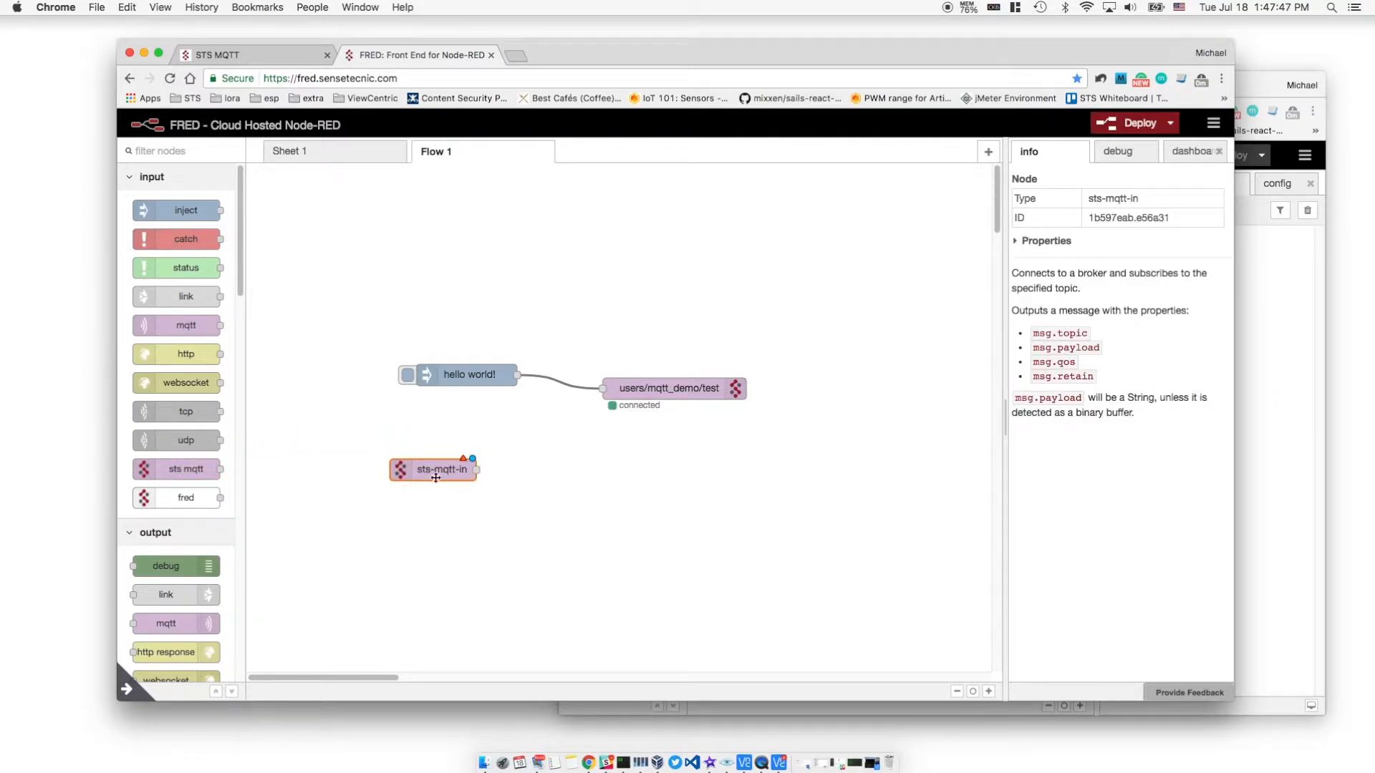
{"action": "double_click", "coordinate": [434, 471]}
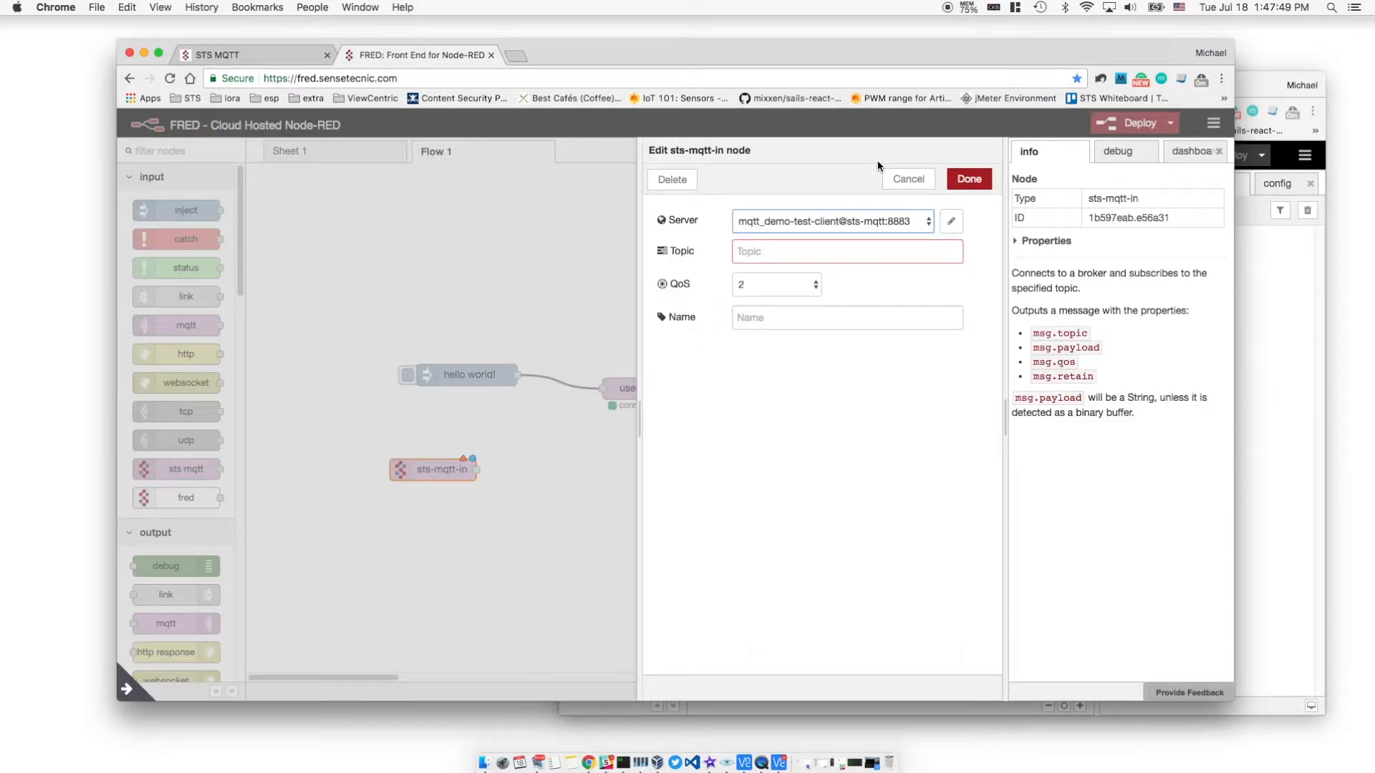
{"action": "left_click", "coordinate": [787, 257]}
{"action": "type", "text": "users"}
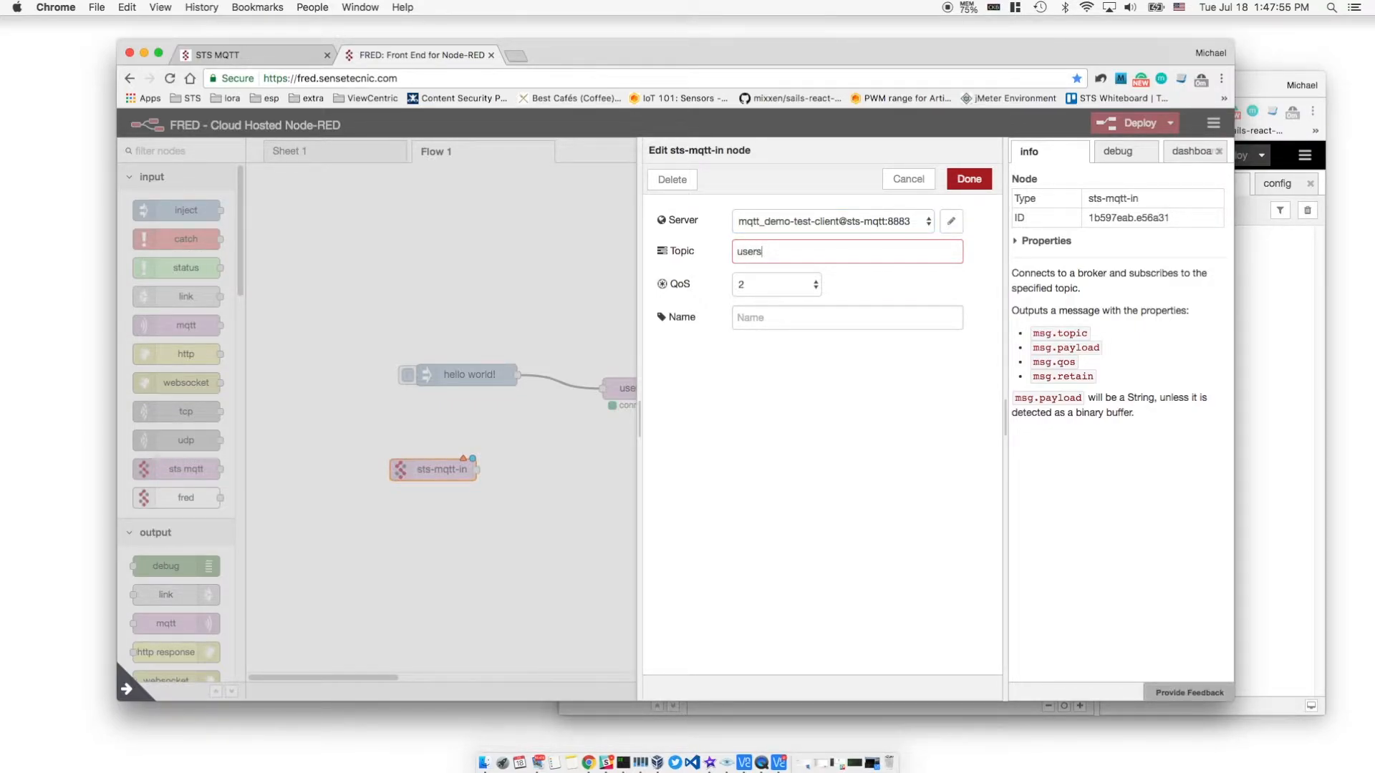
{"action": "type", "text": "/mqtt_demo/pi"}
{"action": "left_click", "coordinate": [969, 178]}
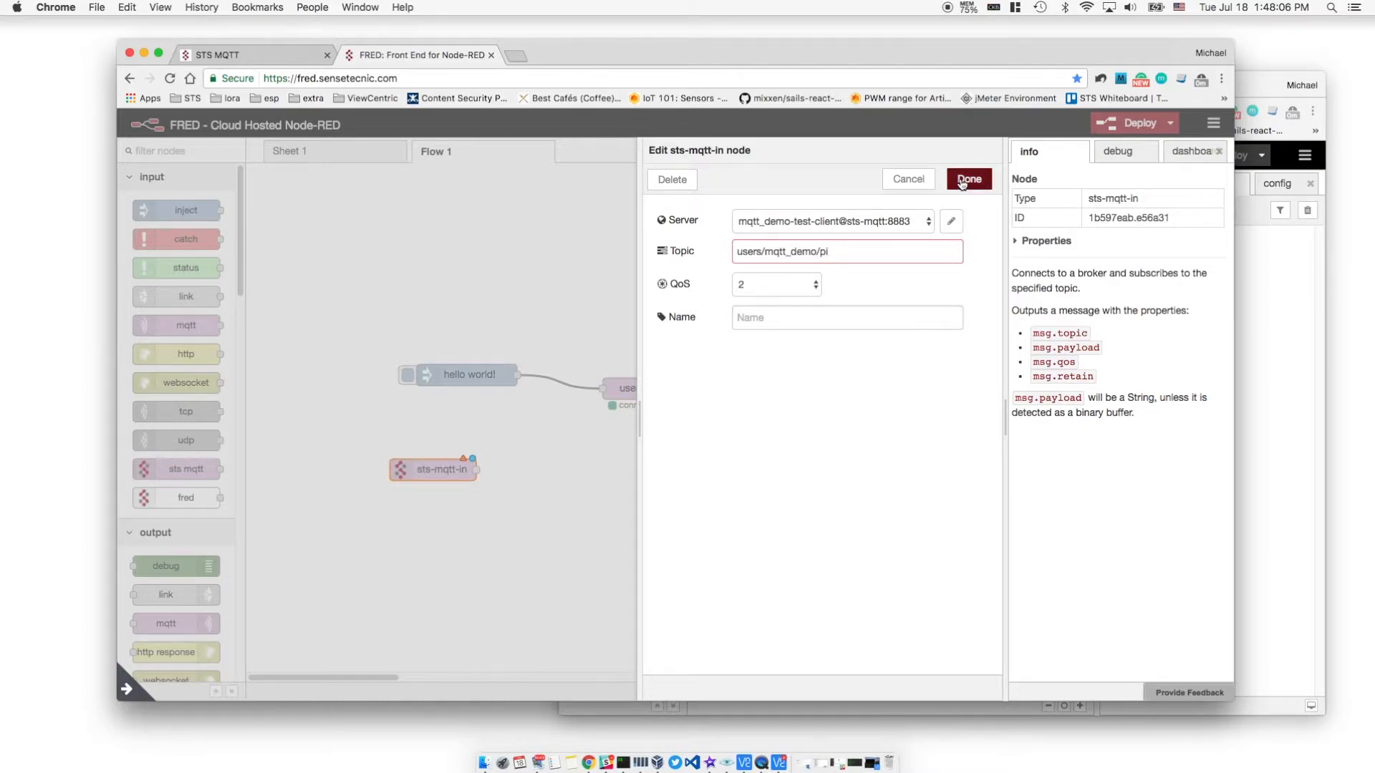
Wire the subscriber into a msg.payload debug node, deploy, and show the debug panel
{"action": "left_click_drag", "start_coordinate": [165, 564], "coordinate": [653, 494]}
{"action": "left_click_drag", "start_coordinate": [520, 470], "coordinate": [610, 495]}
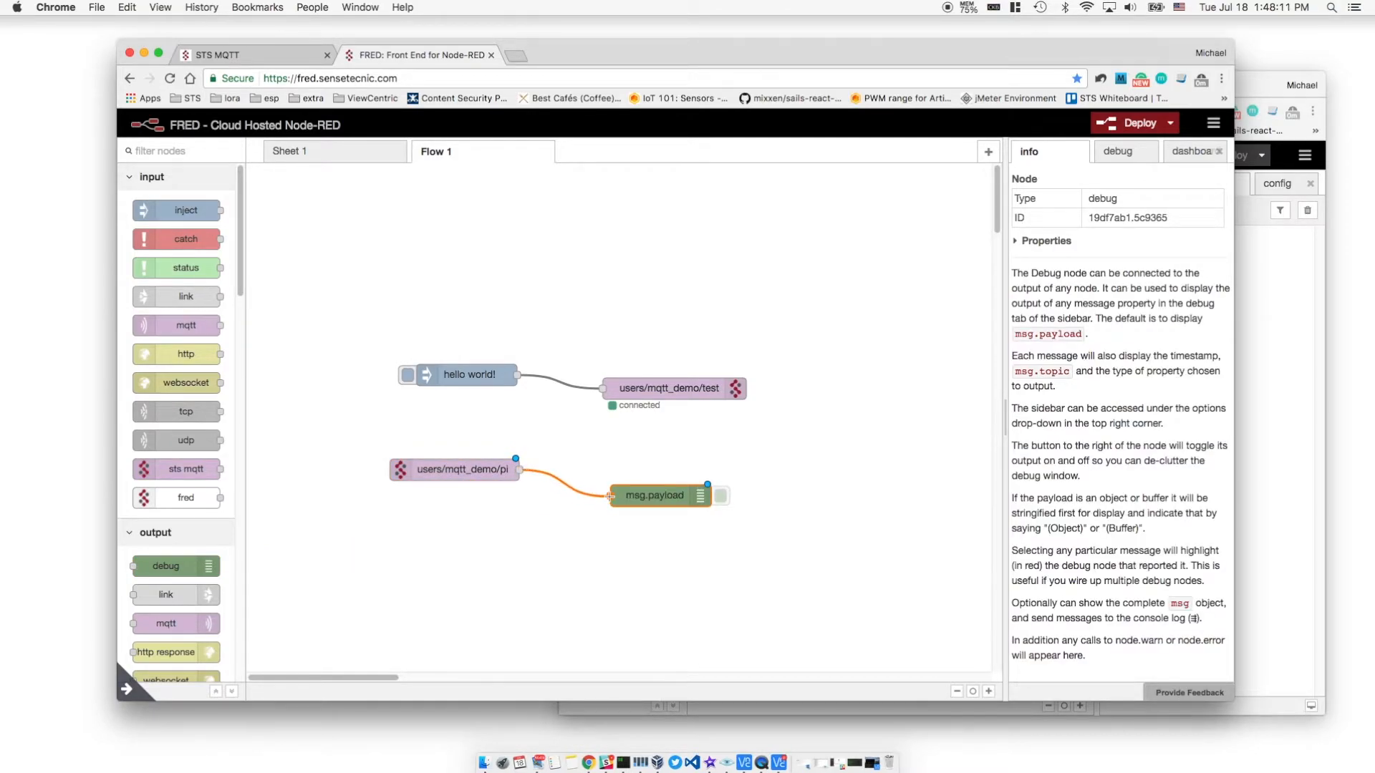
{"action": "left_click", "coordinate": [1122, 126]}
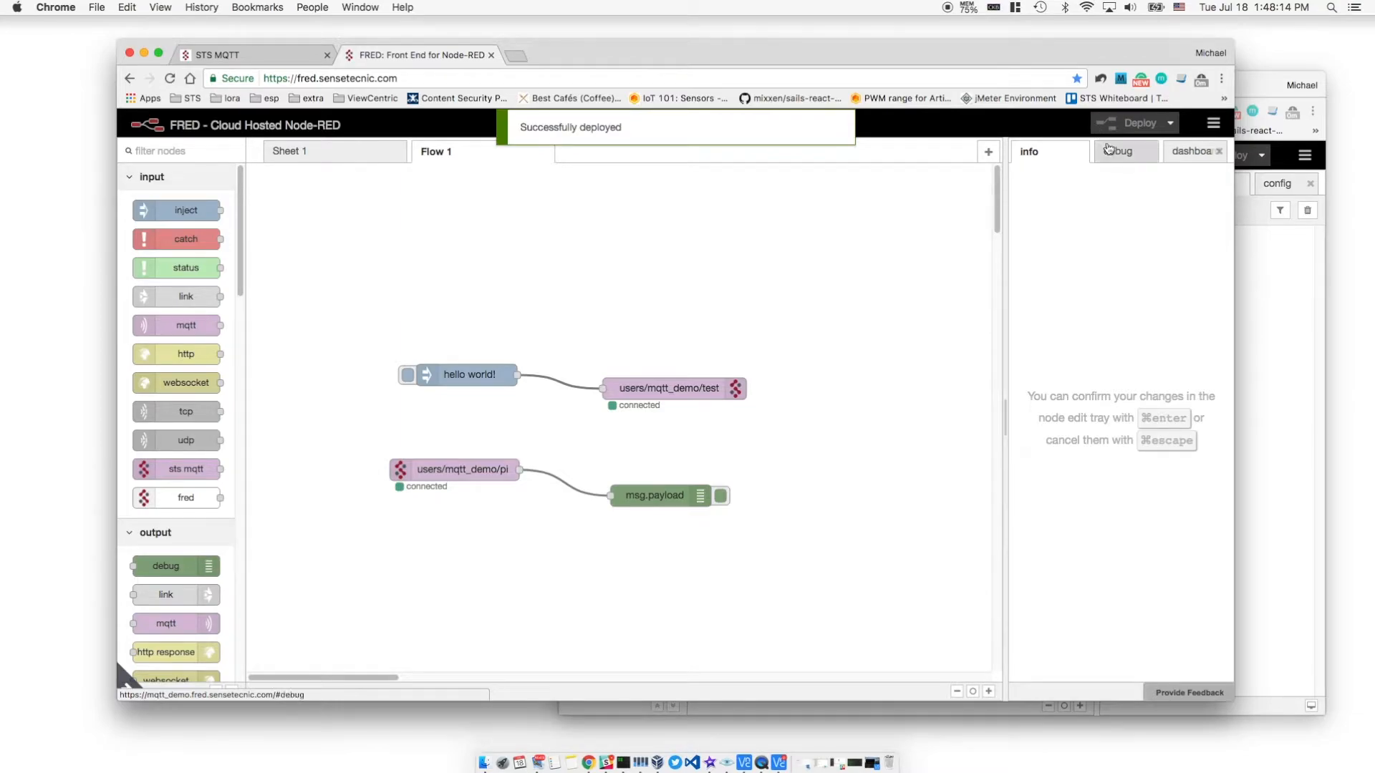
{"action": "left_click", "coordinate": [1109, 151]}
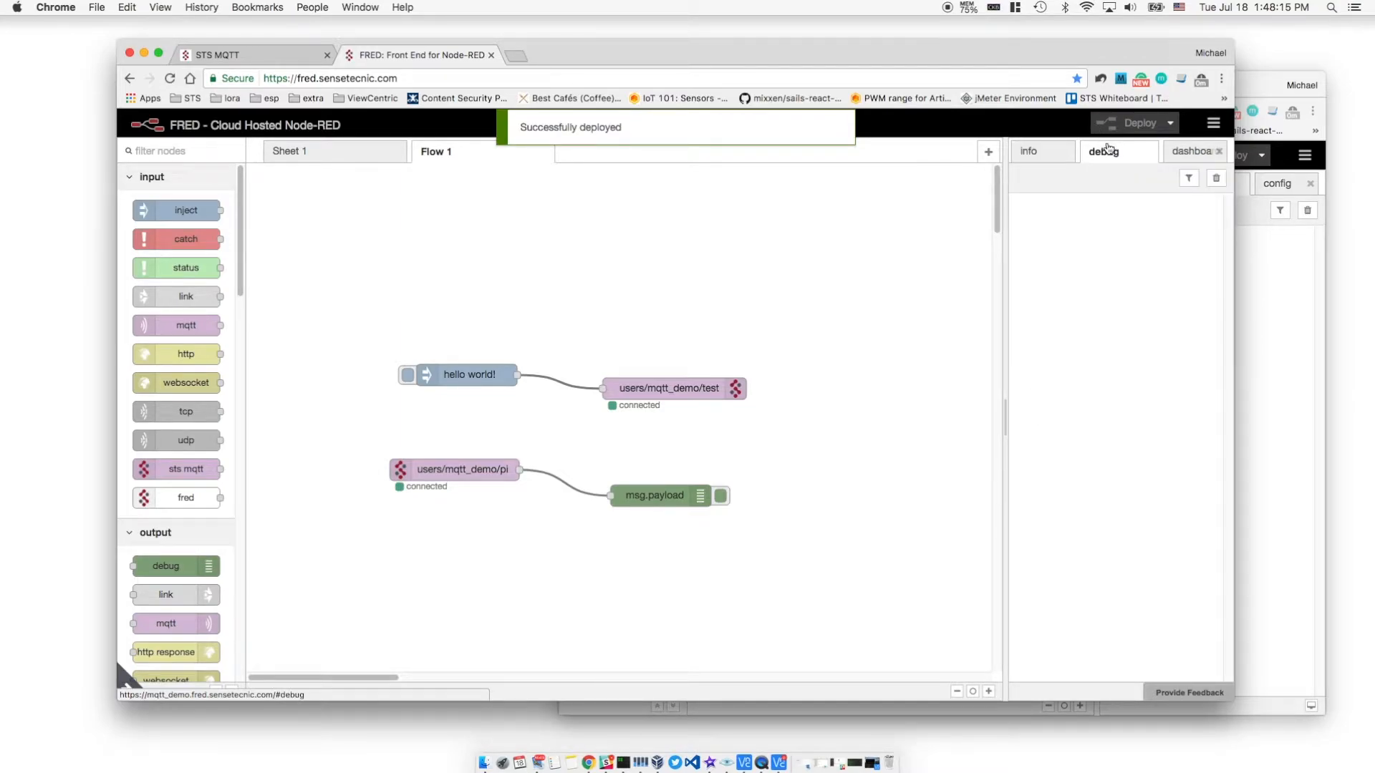
{"action": "left_click", "coordinate": [1260, 329]}
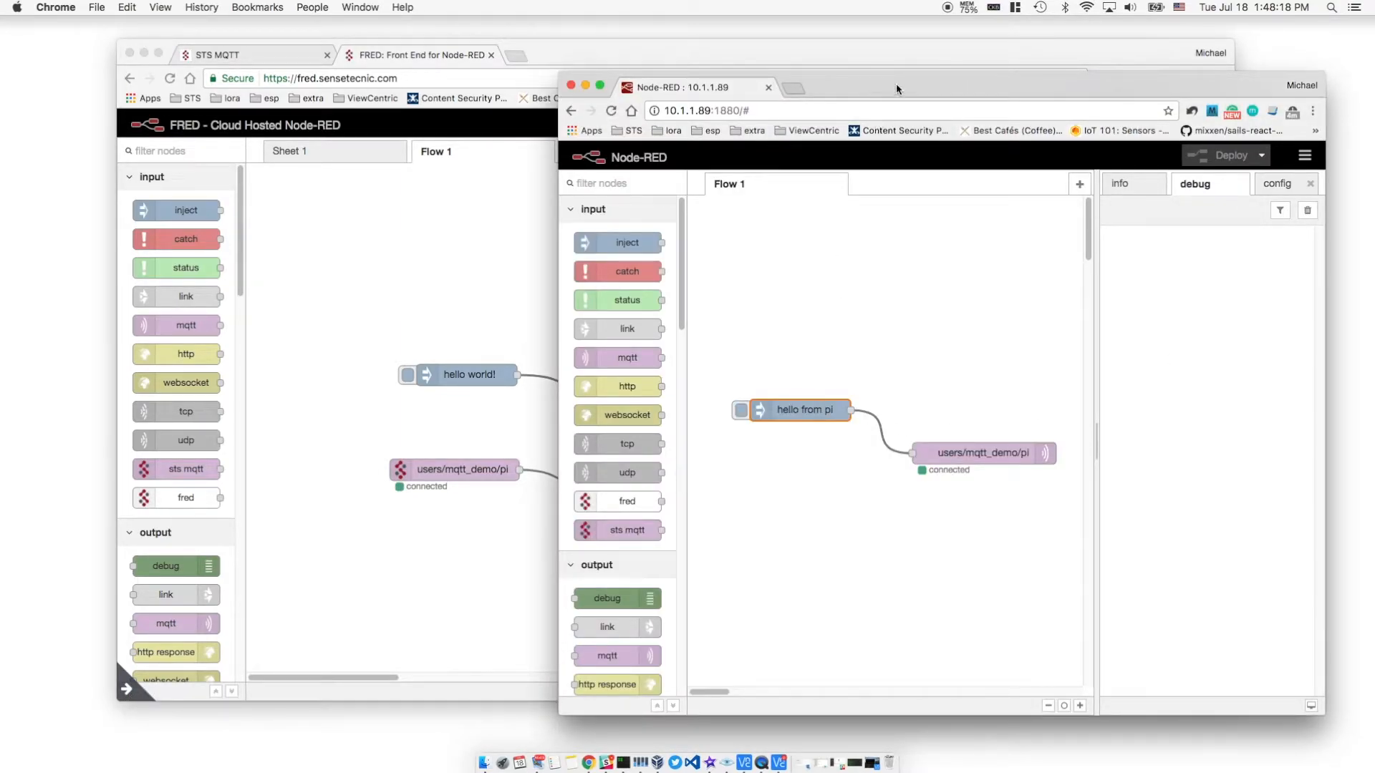
Arrange FRED beside the Pi's Node-RED, inject 'hello from pi', and see it in FRED's debug pane
{"action": "left_click_drag", "start_coordinate": [896, 89], "coordinate": [948, 92]}
{"action": "left_click_drag", "start_coordinate": [551, 47], "coordinate": [447, 49]}
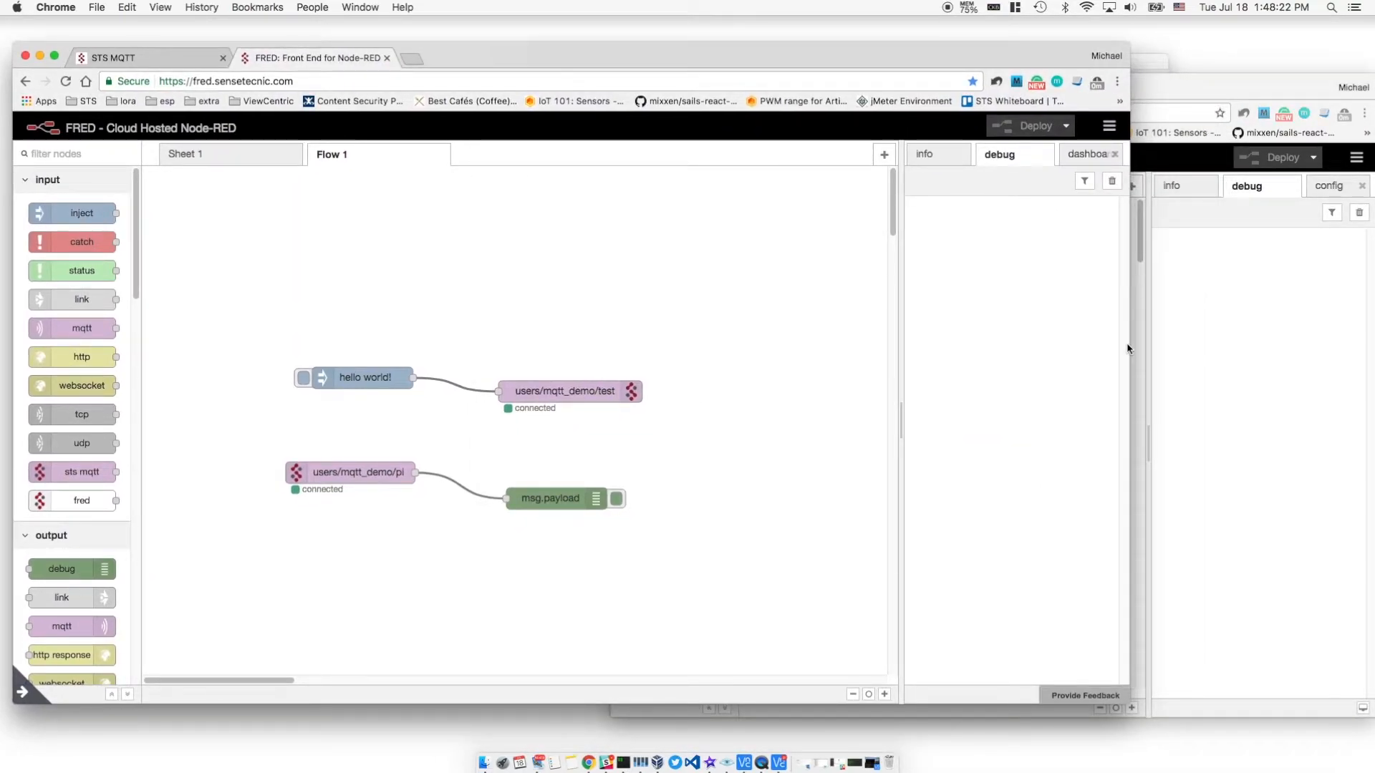
{"action": "left_click_drag", "start_coordinate": [1129, 348], "coordinate": [847, 363]}
{"action": "left_click", "coordinate": [1011, 312]}
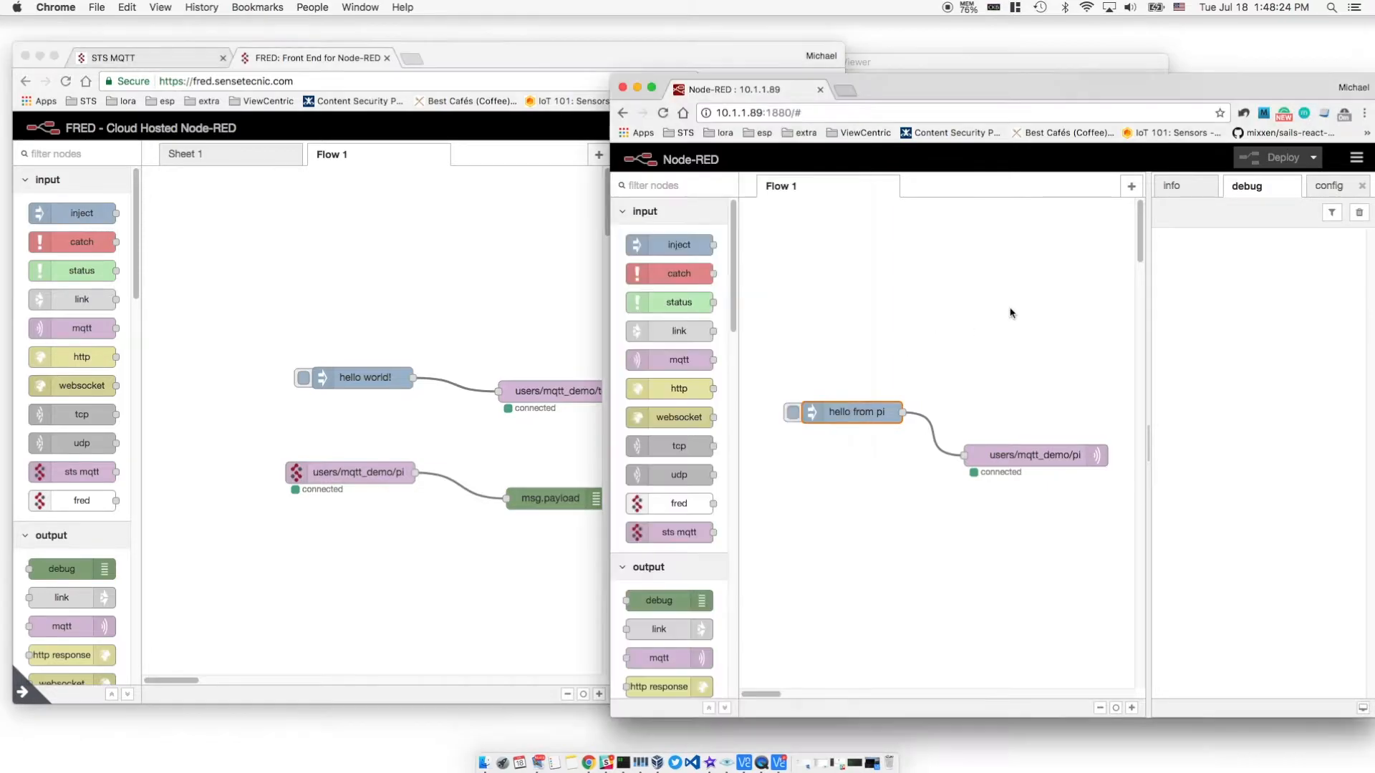
{"action": "left_click", "coordinate": [792, 413]}
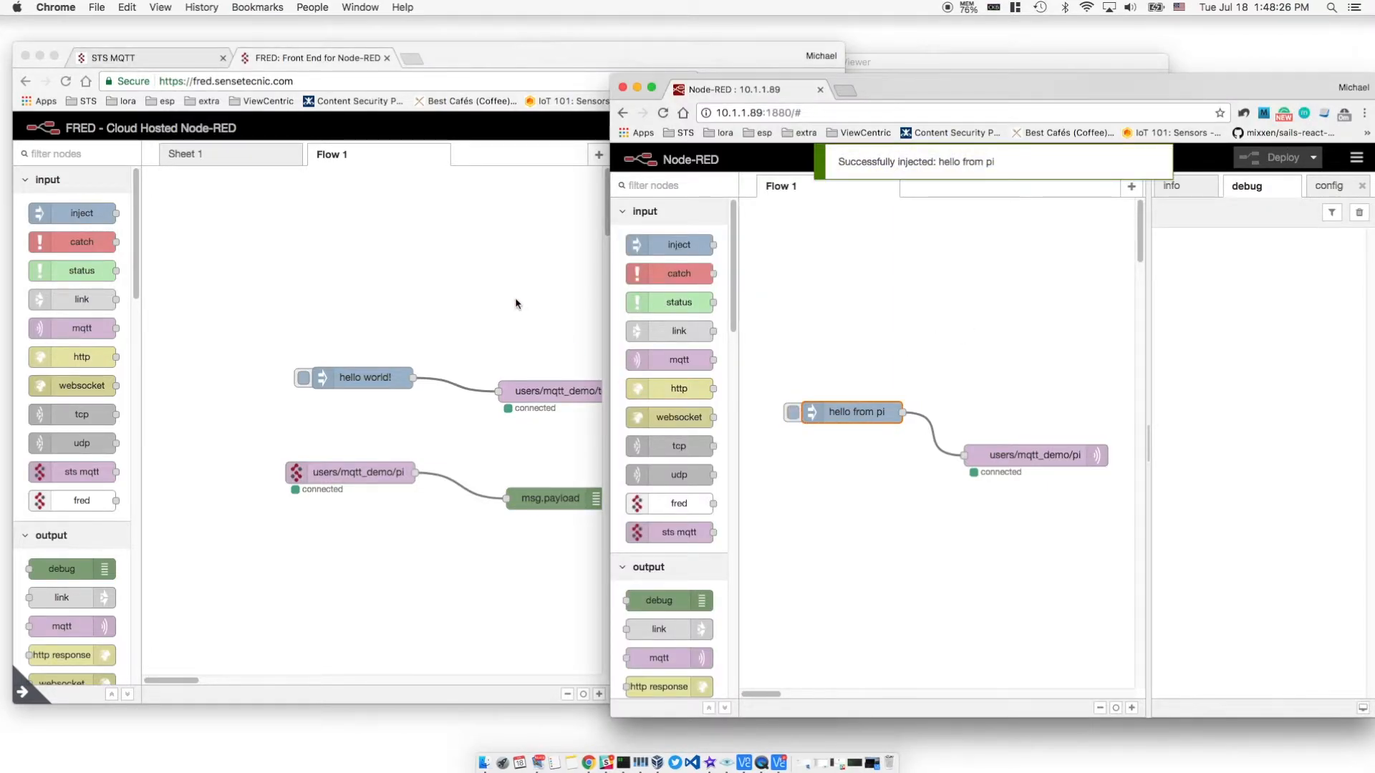
{"action": "left_click", "coordinate": [511, 297]}
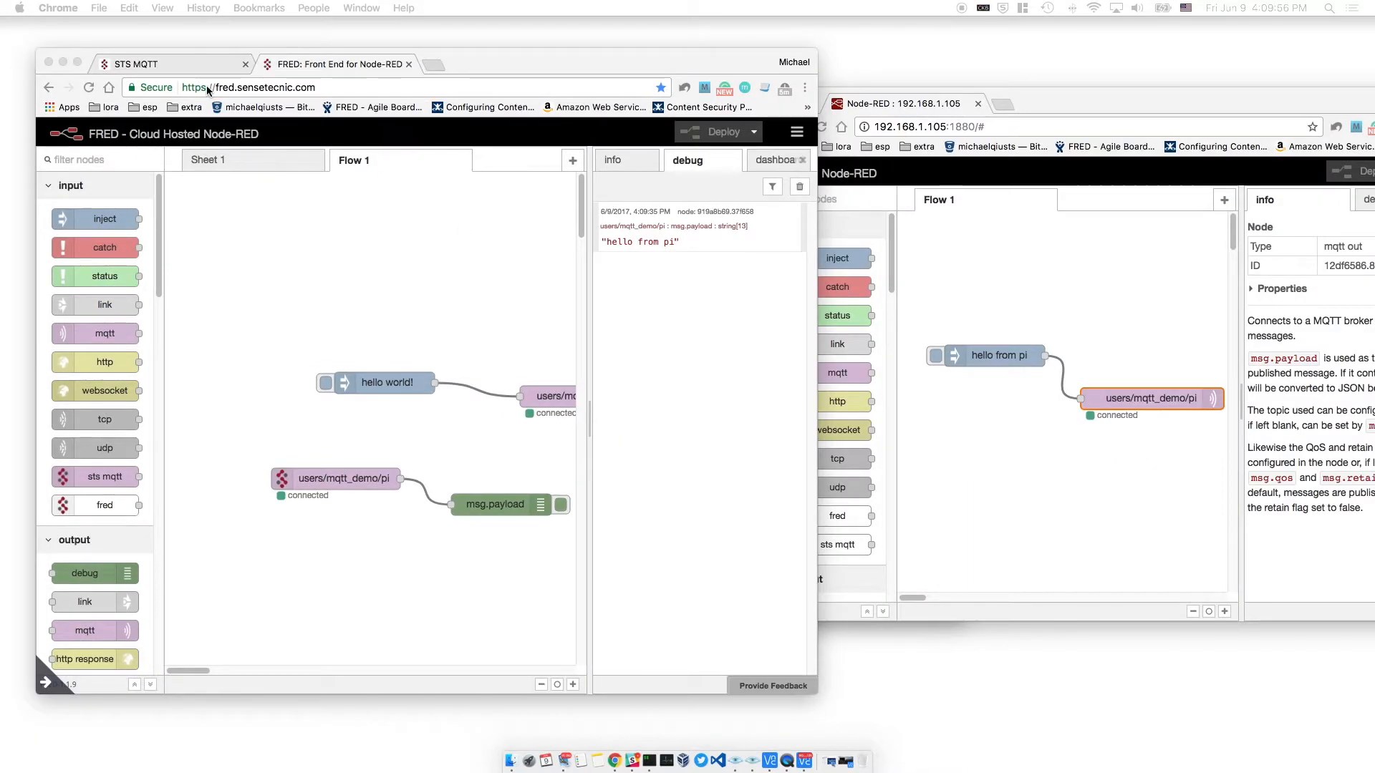
{"action": "left_click", "coordinate": [182, 52]}
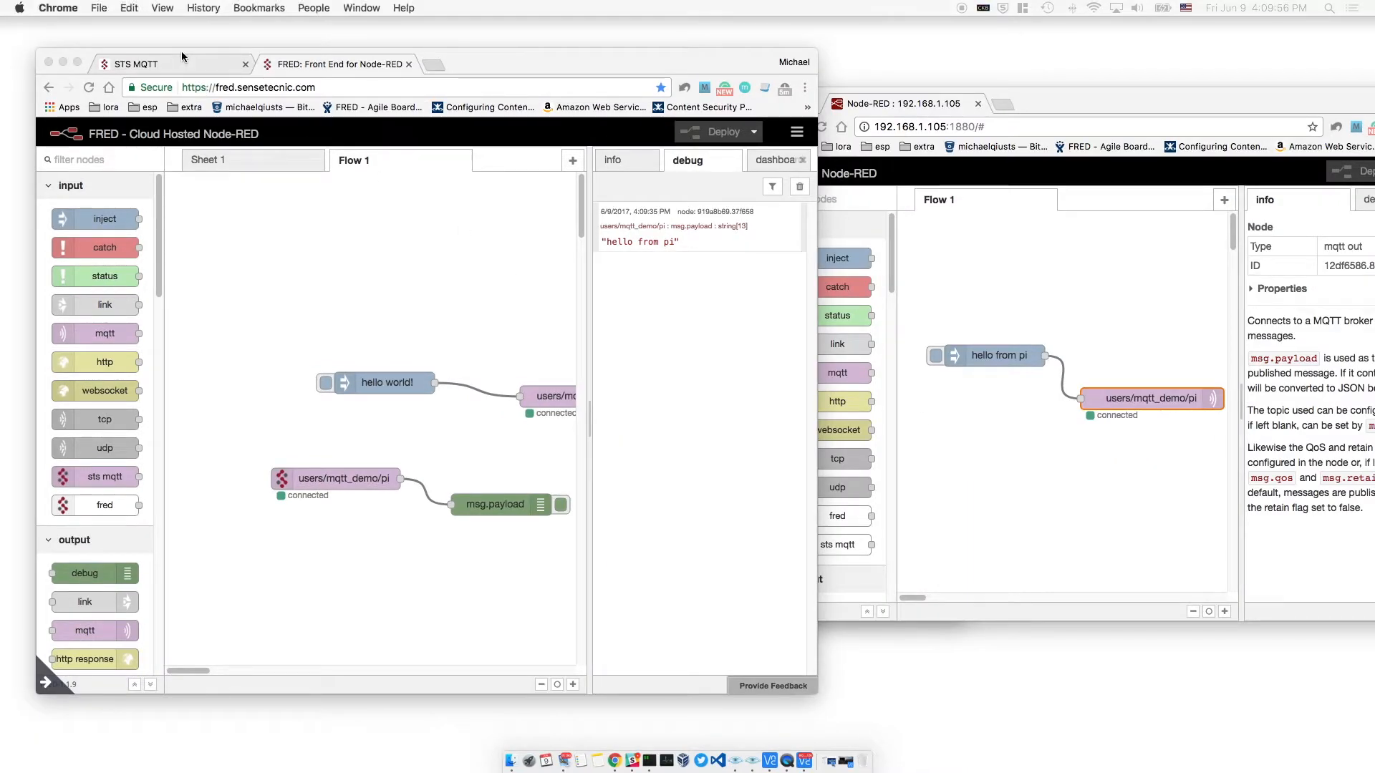
{"action": "left_click", "coordinate": [247, 66]}
{"action": "left_click_drag", "start_coordinate": [518, 63], "coordinate": [668, 66]}
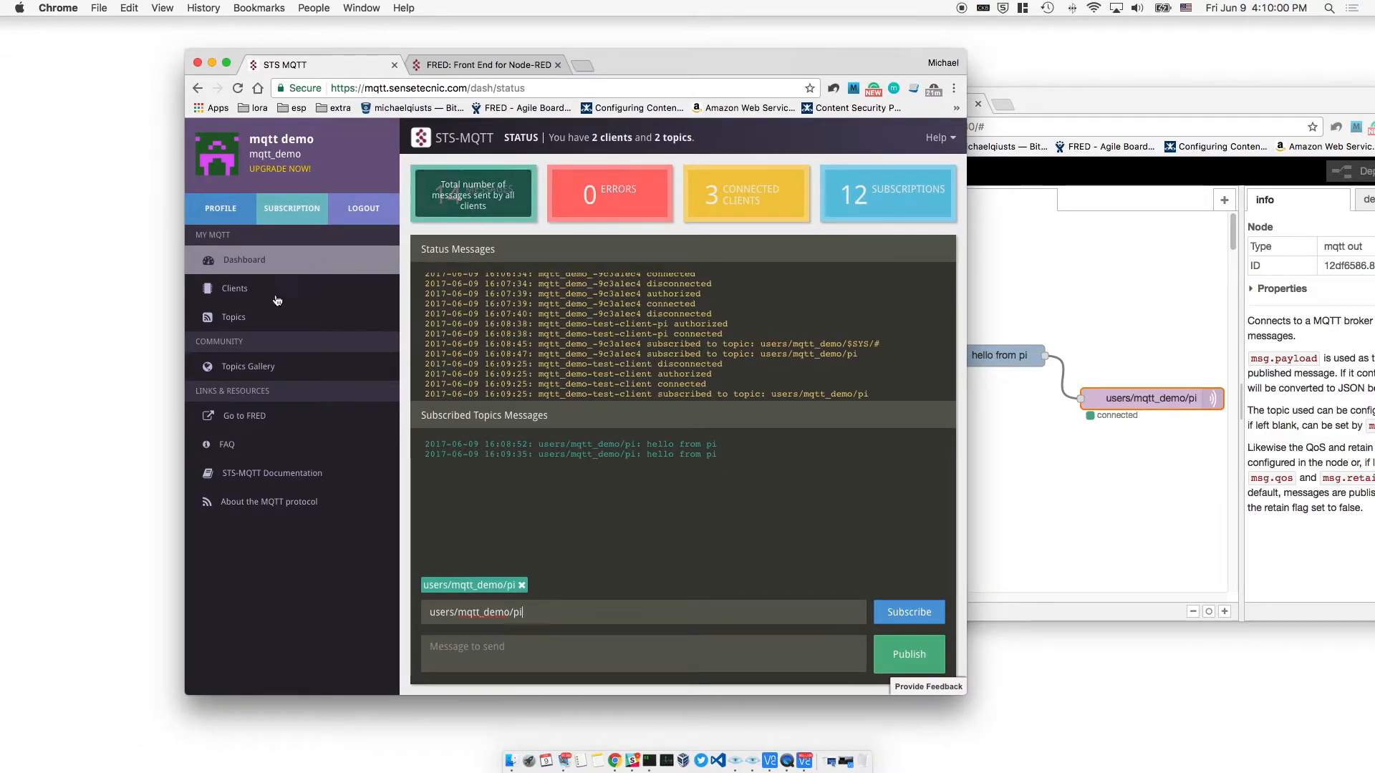
Browse the Topics Gallery as a list filtered by 'STS' and preview the Vancouver weather from darksky topic
{"action": "left_click", "coordinate": [270, 374]}
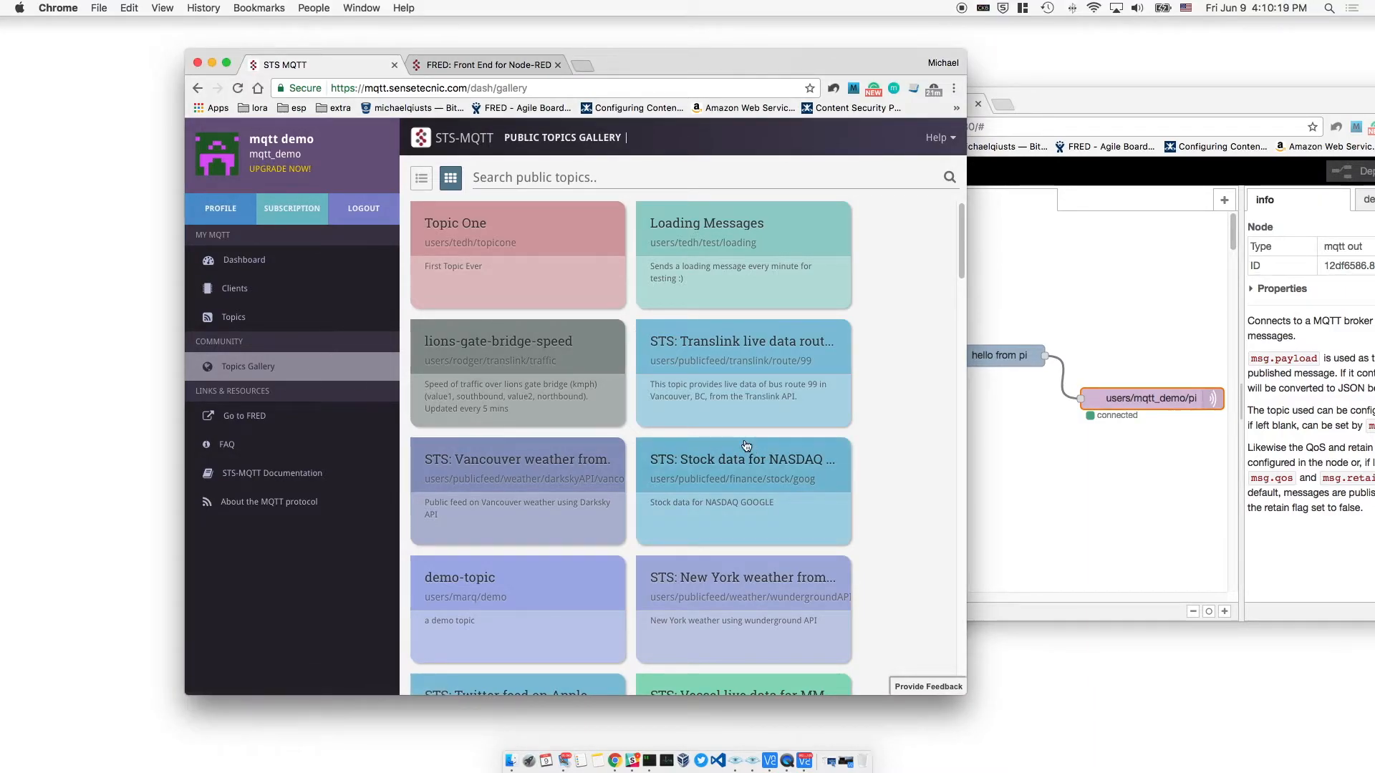
{"action": "left_click", "coordinate": [421, 178]}
{"action": "left_click", "coordinate": [501, 176]}
{"action": "type", "text": "STS"}
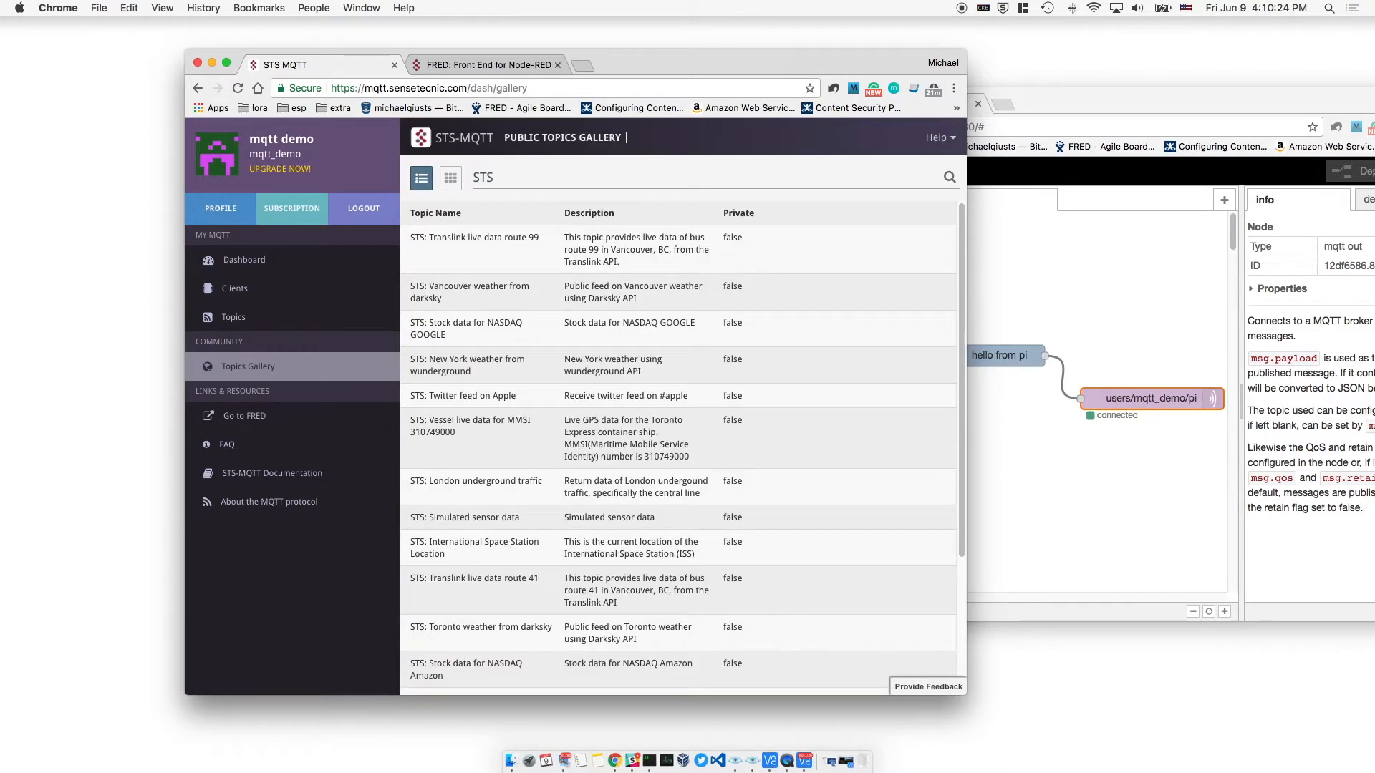
{"action": "scroll", "coordinate": [823, 358], "scroll_direction": "down", "scroll_amount": 5}
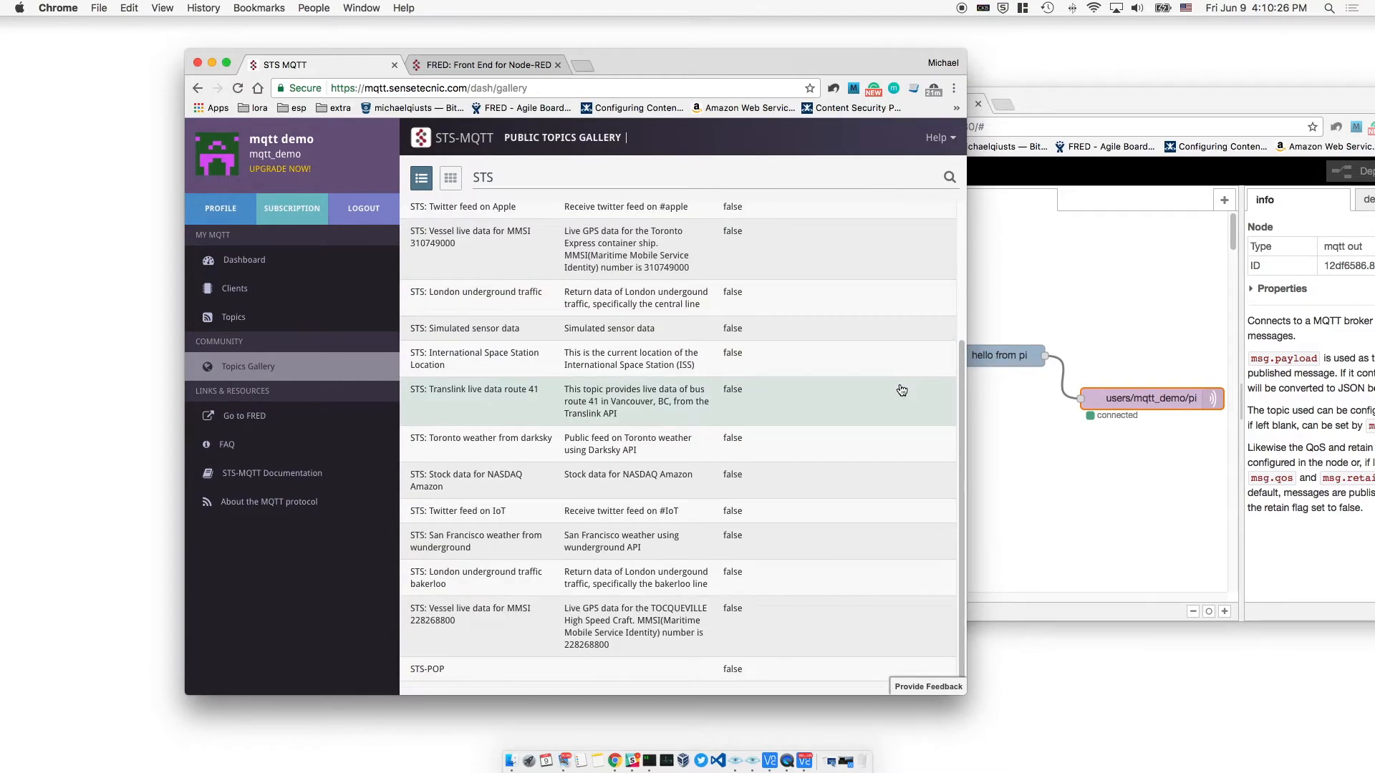
{"action": "scroll", "coordinate": [901, 390], "scroll_direction": "up", "scroll_amount": 5}
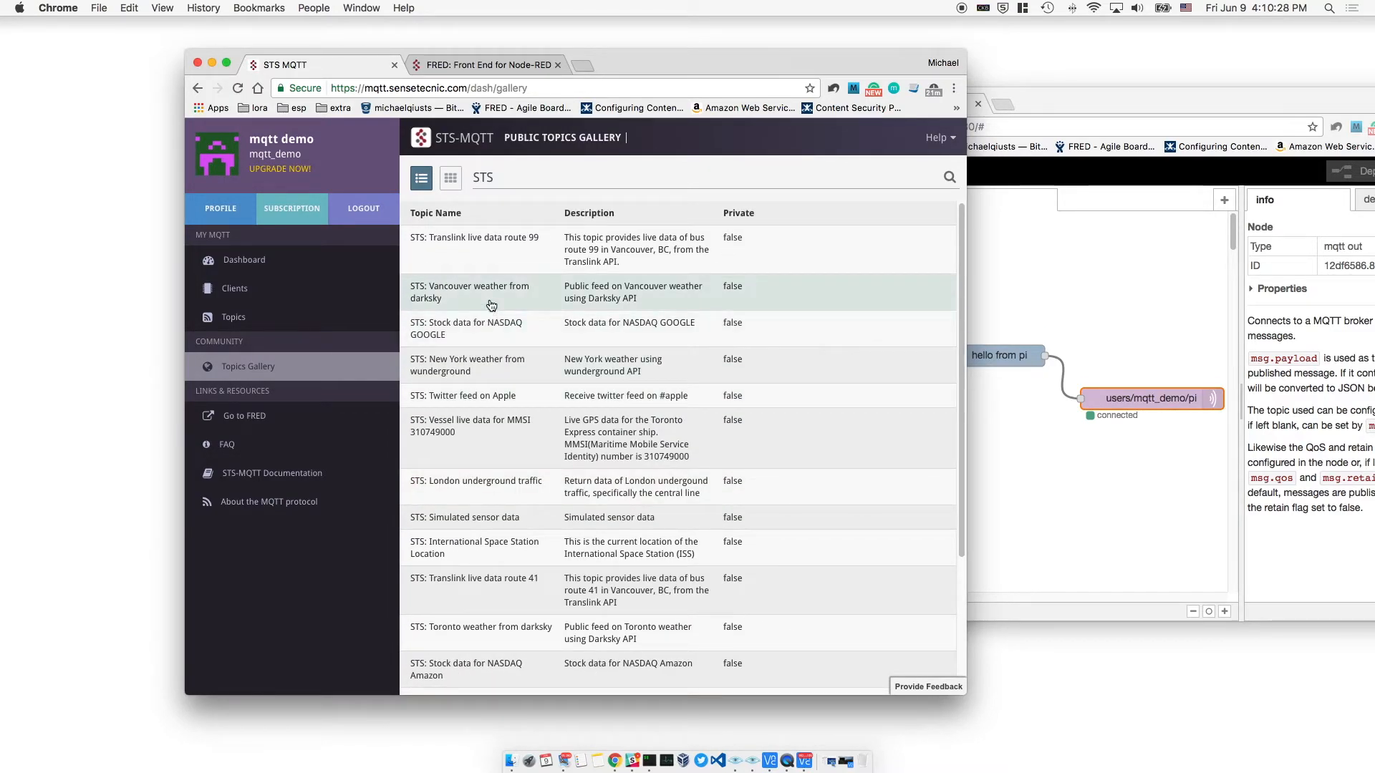
{"action": "left_click", "coordinate": [491, 306]}
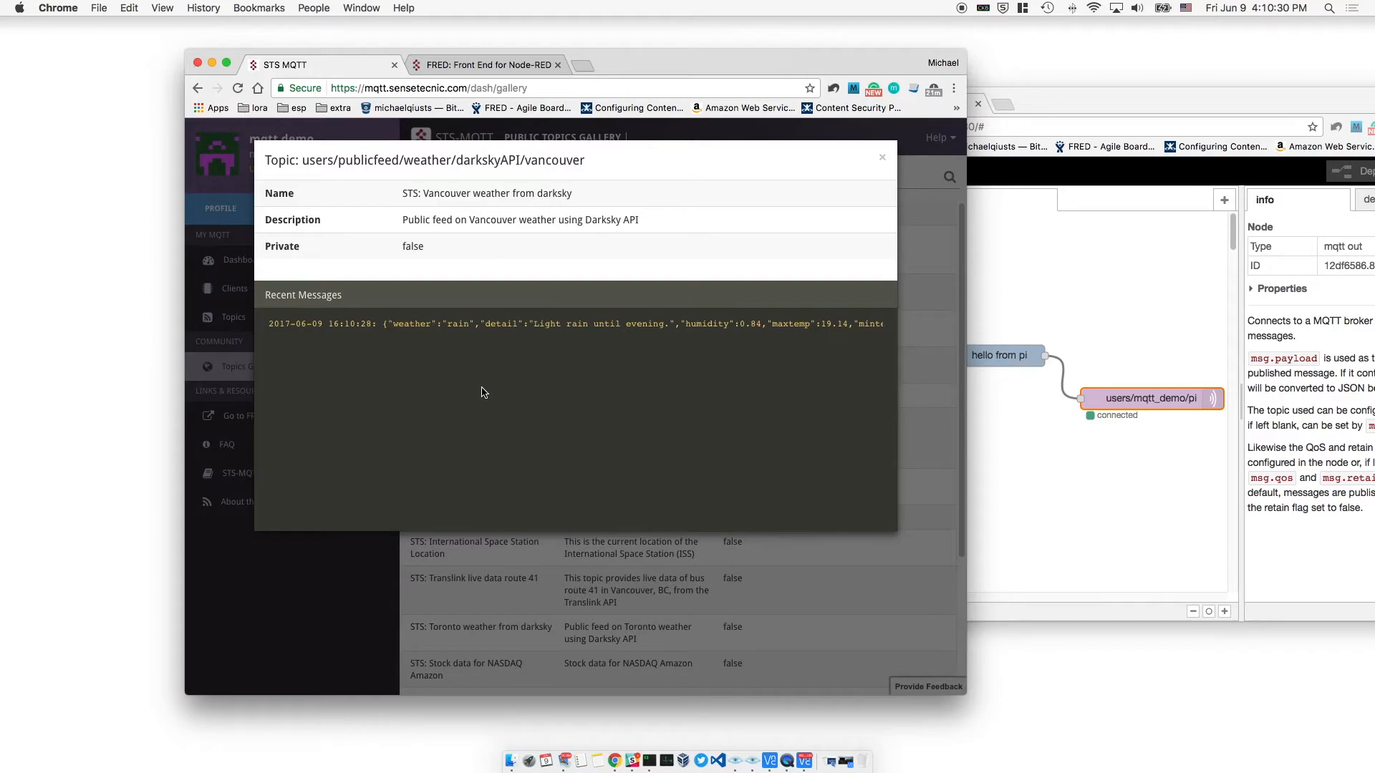
{"action": "left_click", "coordinate": [885, 159]}
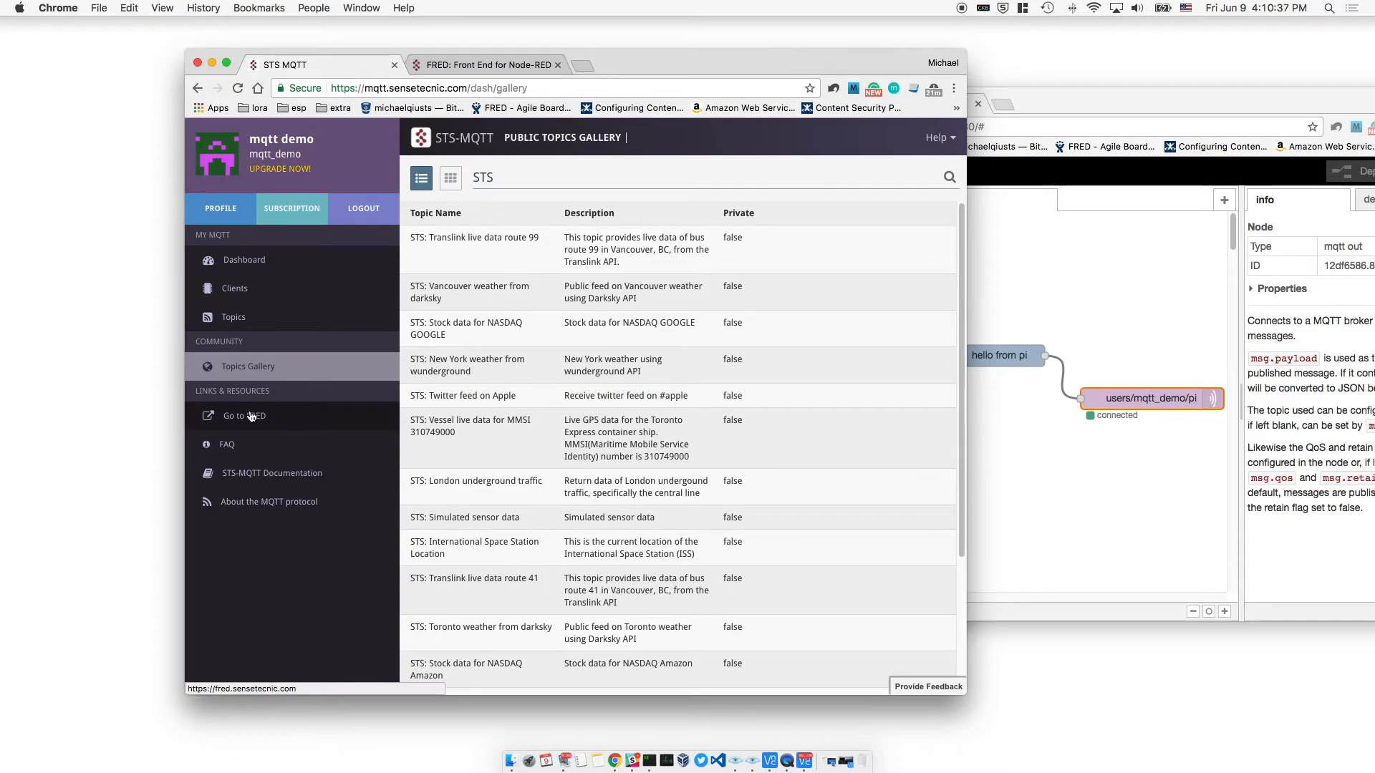
Open the STS-MQTT Documentation introduction in a new tab and look it over
{"action": "right_click", "coordinate": [267, 475]}
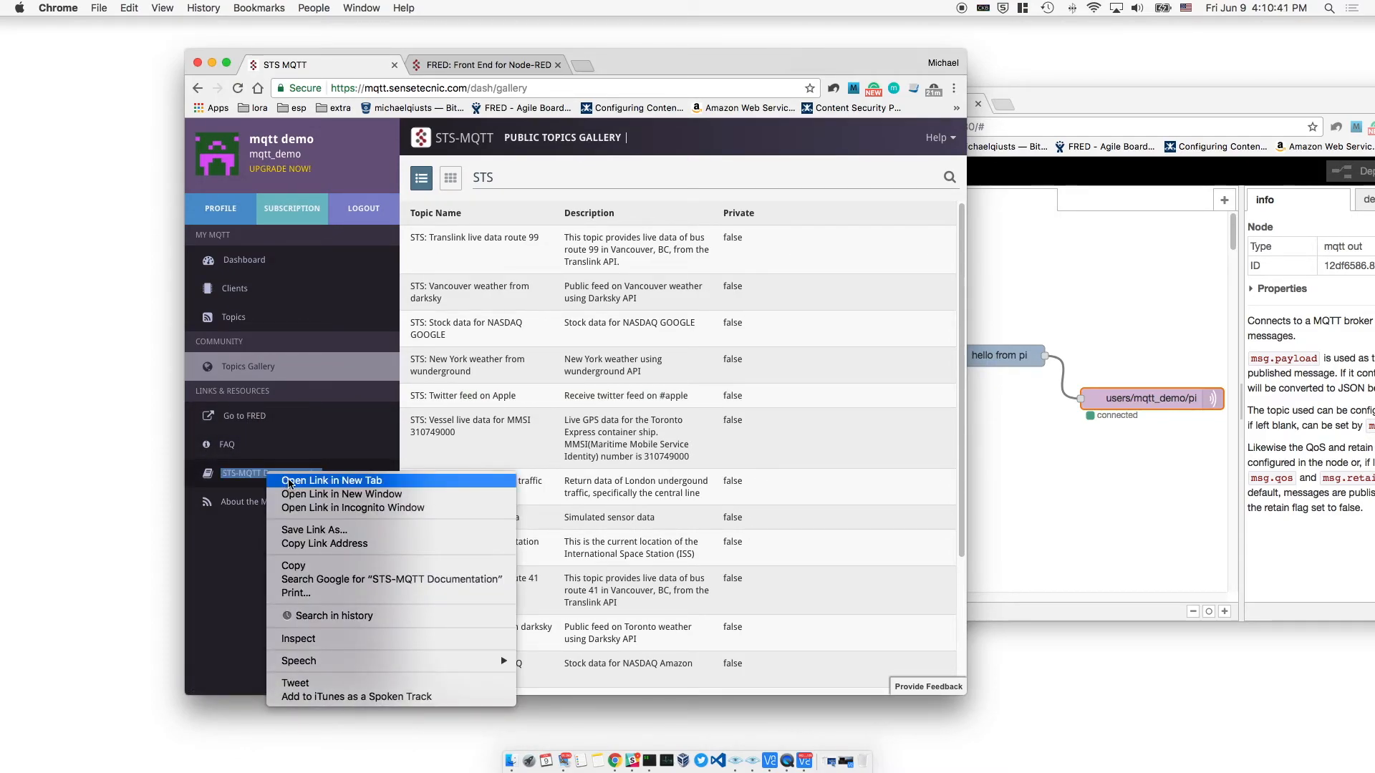
{"action": "left_click", "coordinate": [289, 480]}
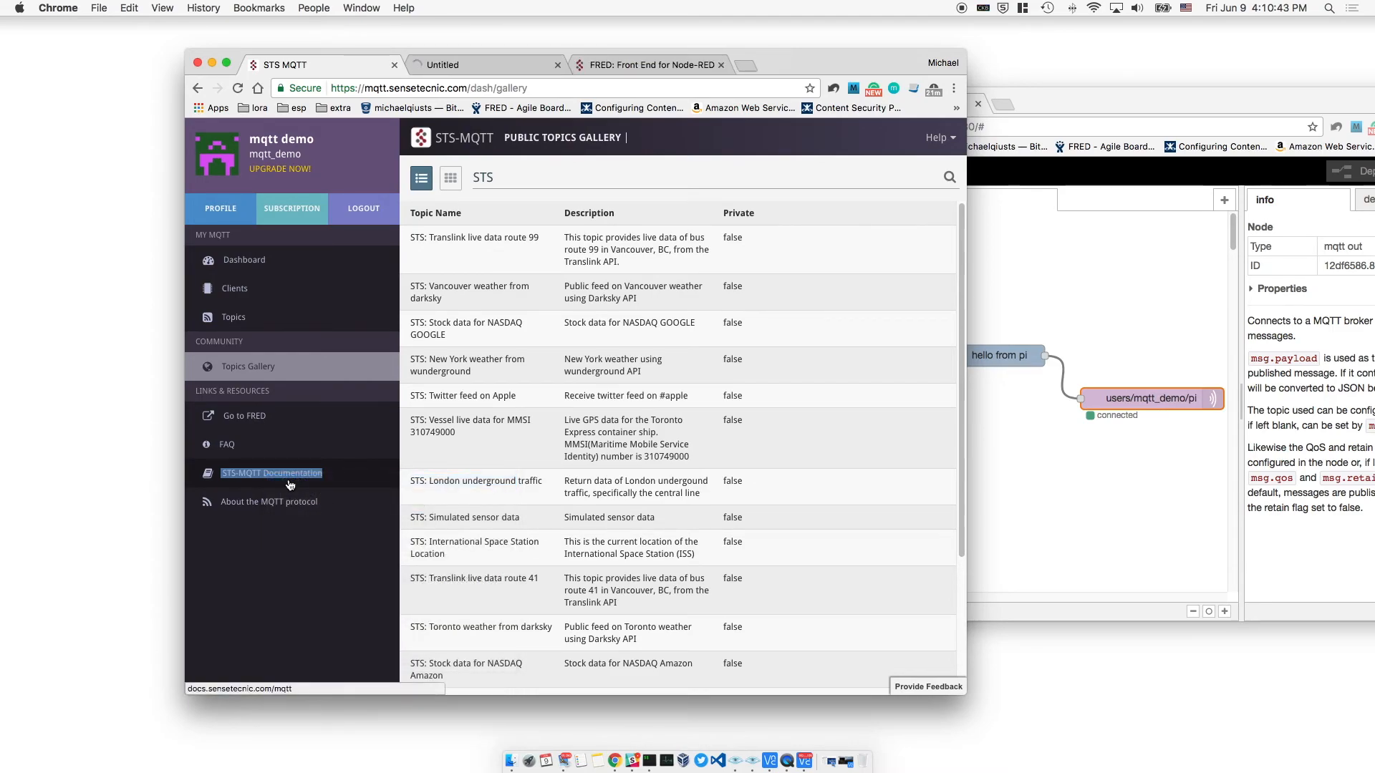
{"action": "left_click", "coordinate": [447, 63]}
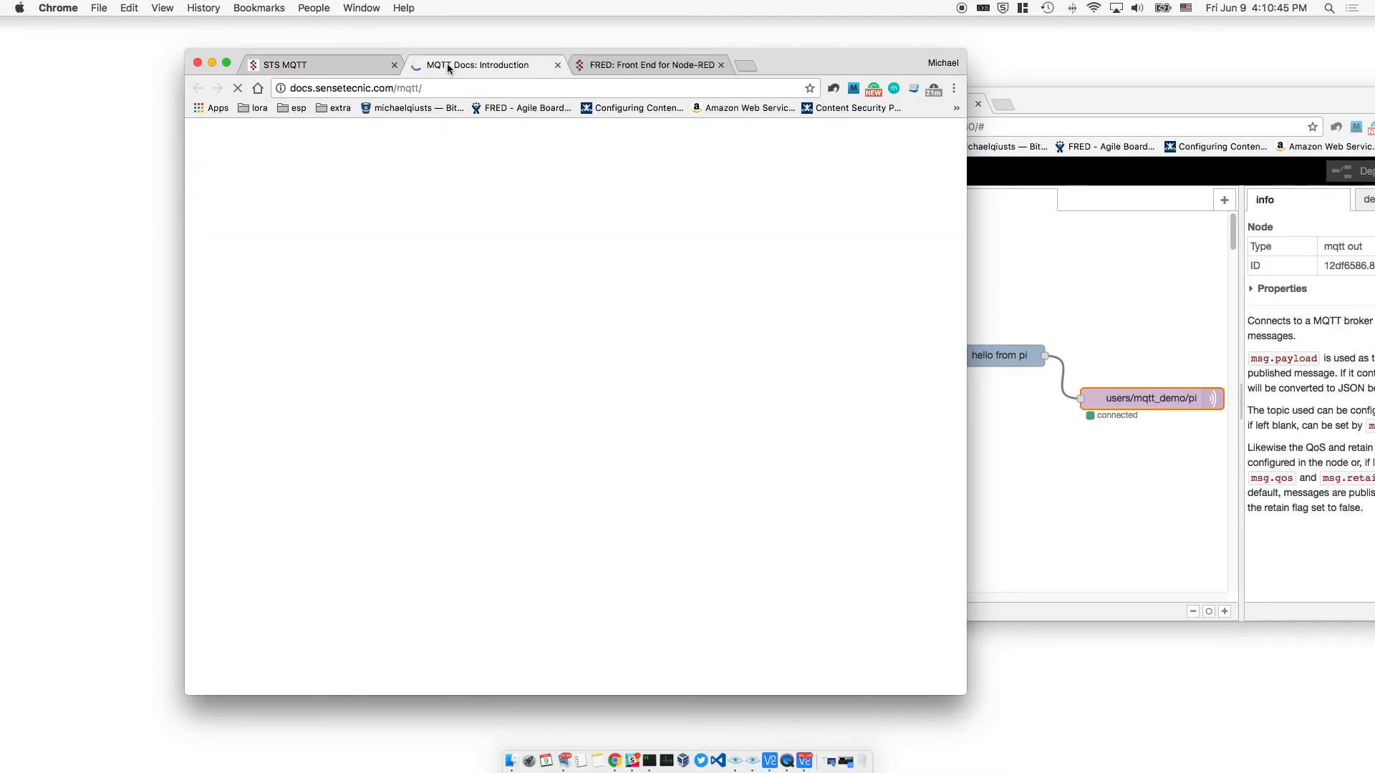
{"action": "scroll", "coordinate": [493, 160], "scroll_direction": "down", "scroll_amount": 3}
{"action": "scroll", "coordinate": [492, 160], "scroll_direction": "up", "scroll_amount": 3}
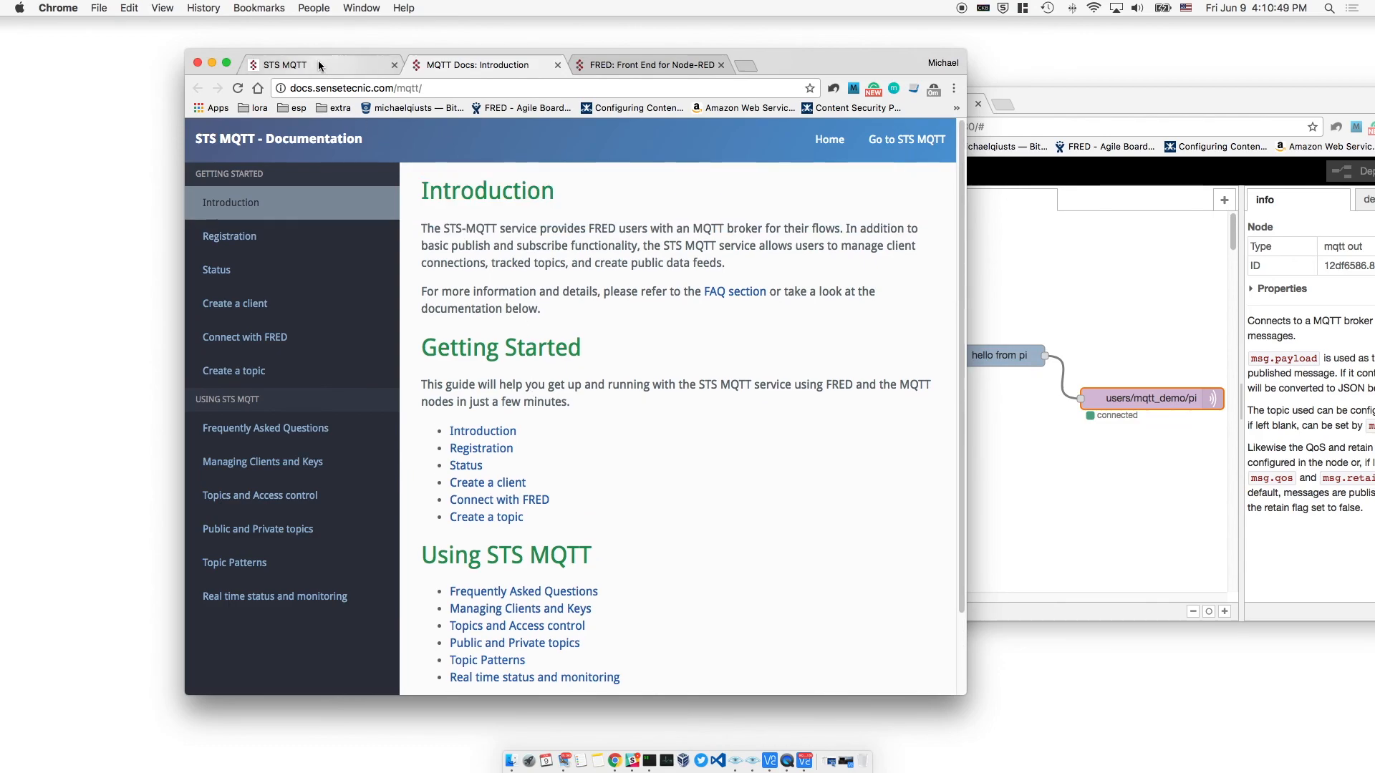
Open the FAQ page (docs.sensetecnic.com/mqtt/faq/) in another new tab
{"action": "left_click", "coordinate": [318, 63]}
{"action": "right_click", "coordinate": [248, 455]}
{"action": "left_click", "coordinate": [272, 463]}
{"action": "left_click", "coordinate": [627, 62]}
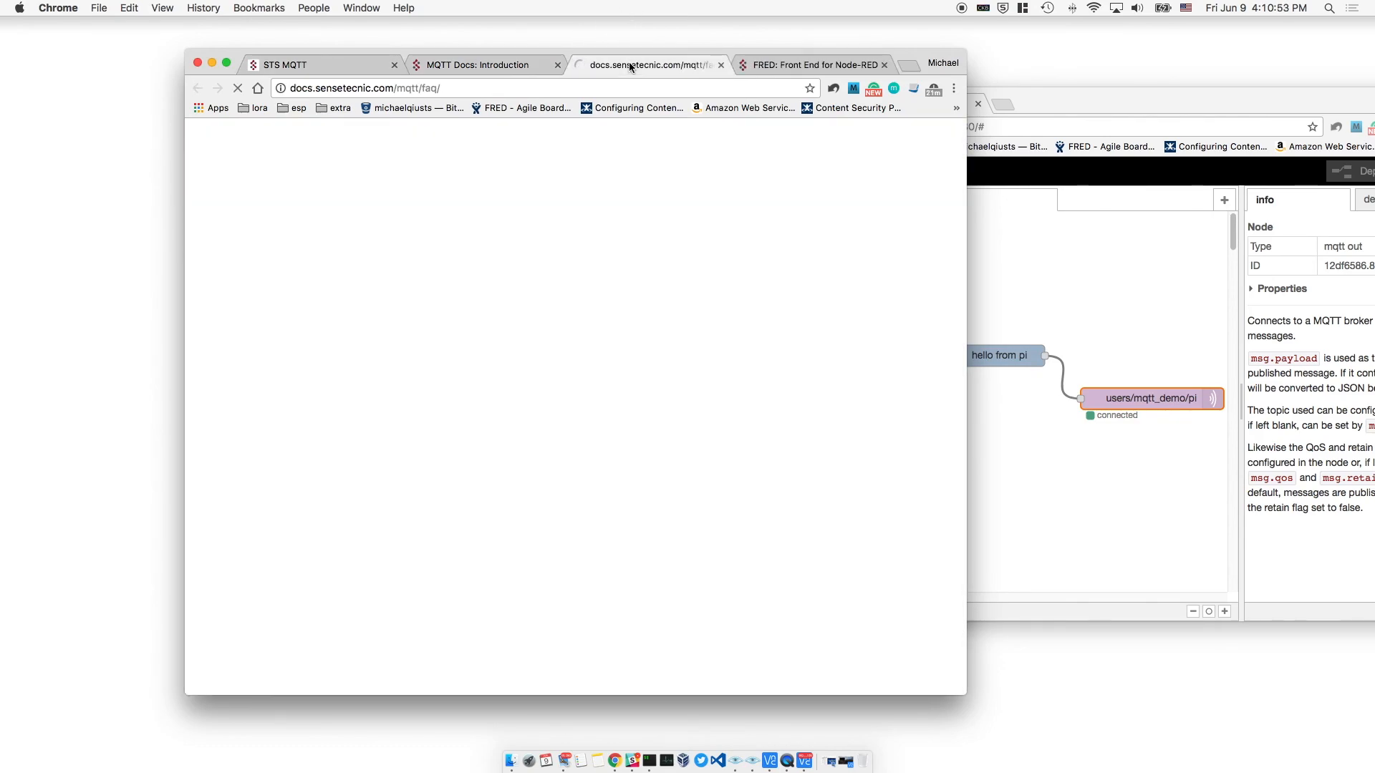